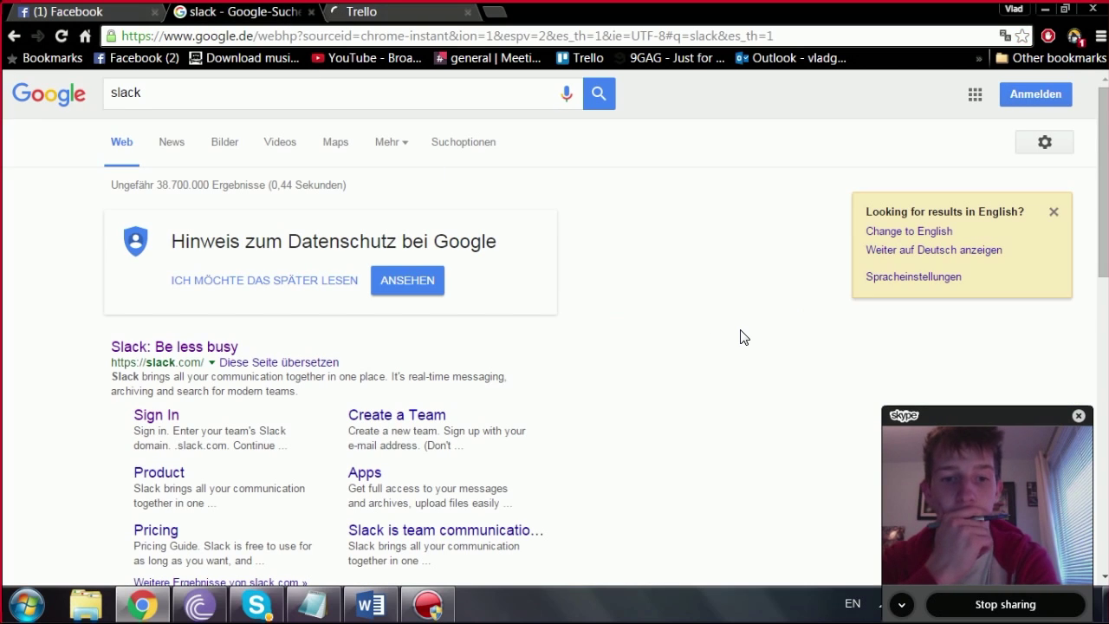
Step: Sign in to Slack with the medsworkshop team domain to reach #potential-sponsors
drag(1101, 159, 806, 271)
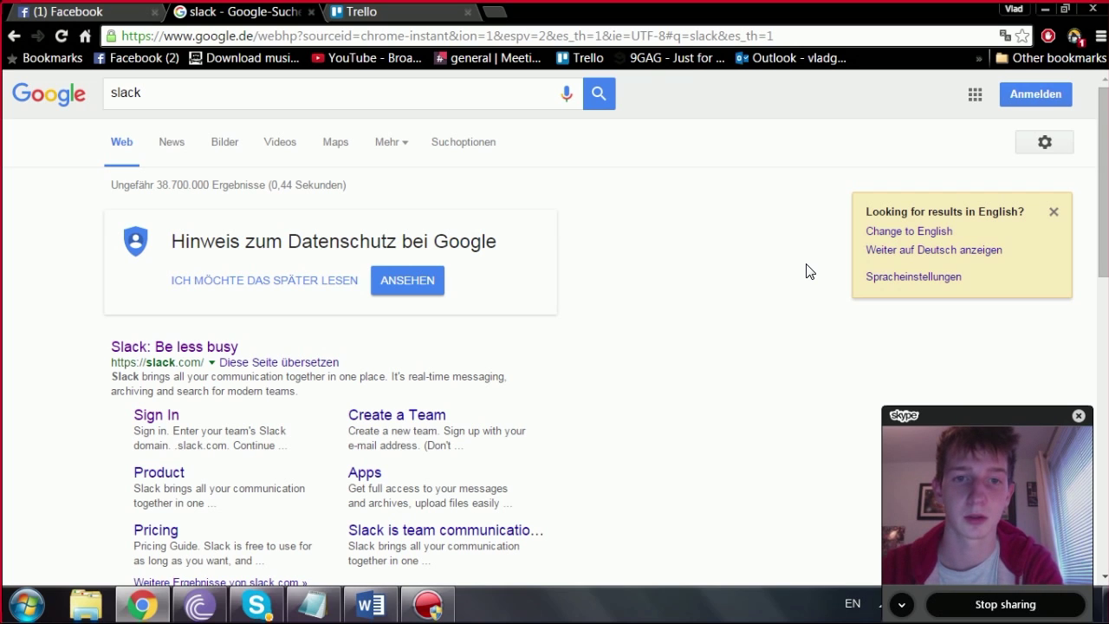
click(153, 420)
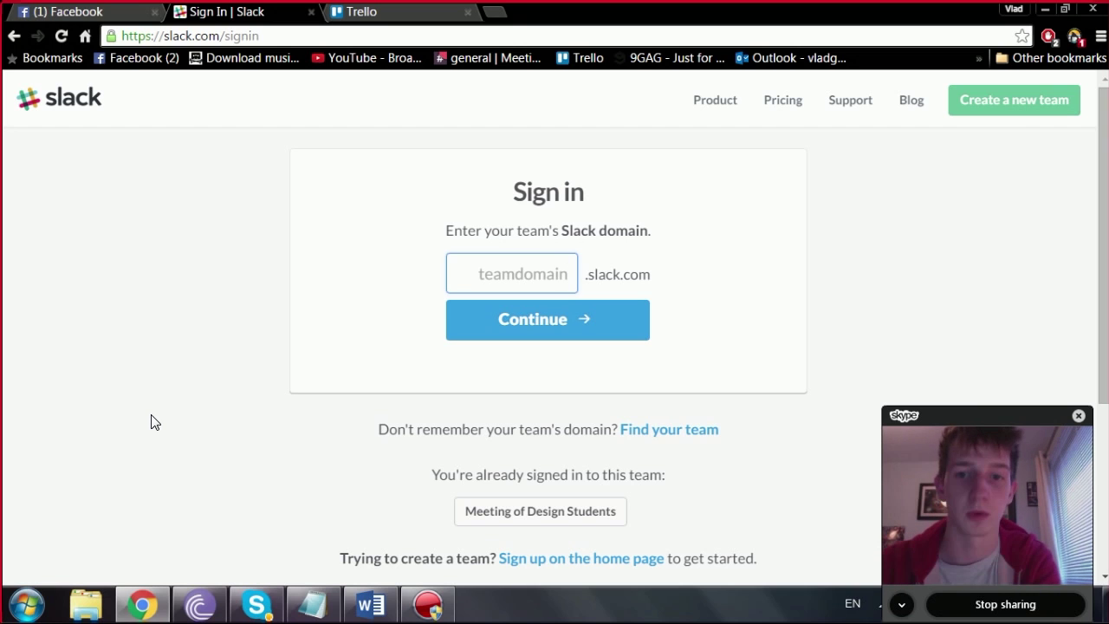
text(medsworkshop)
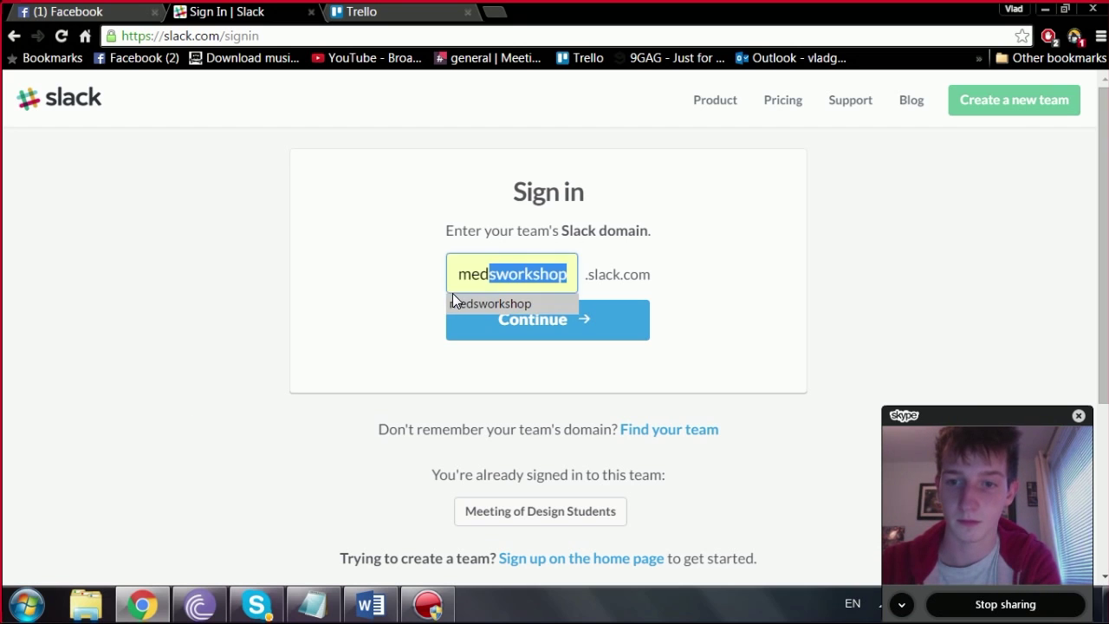
click(453, 303)
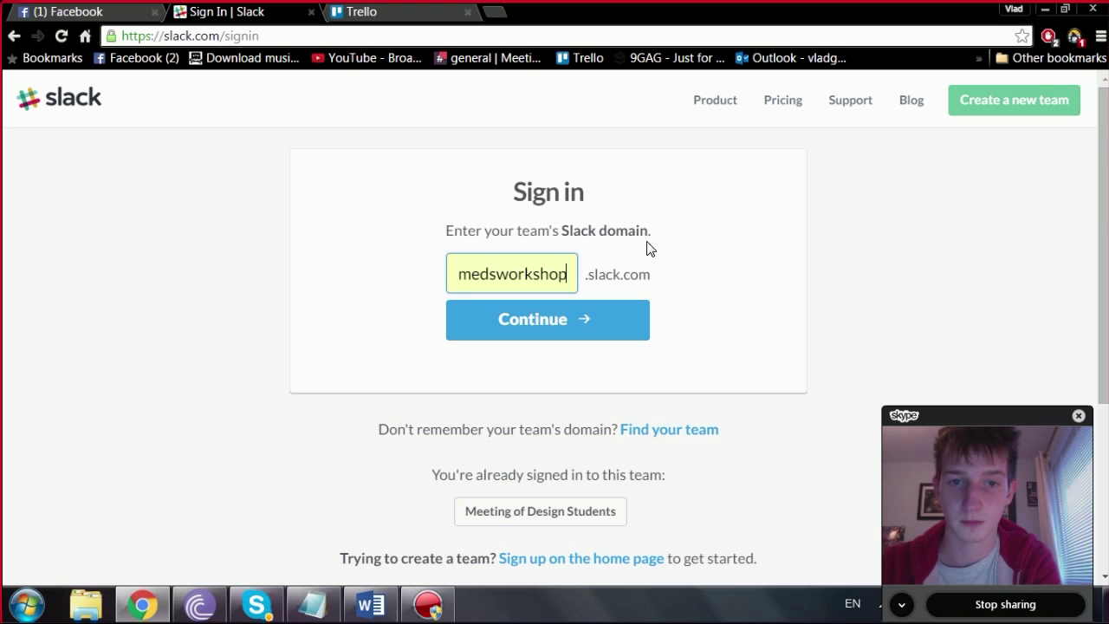
click(572, 321)
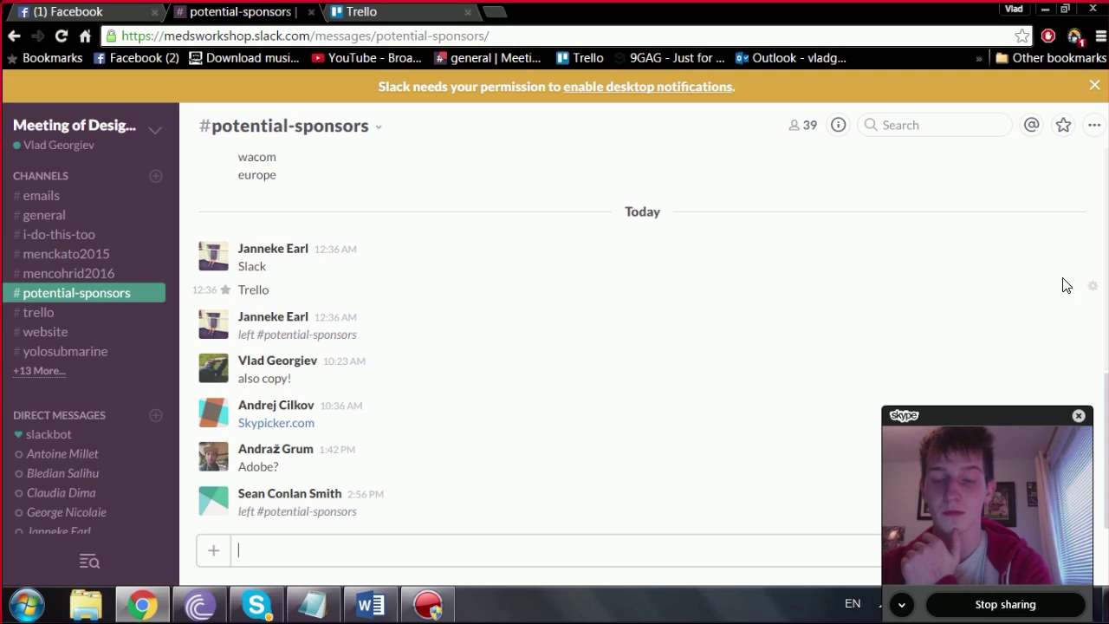
Step: Close the floating video call panel and switch to the #website channel
click(1077, 415)
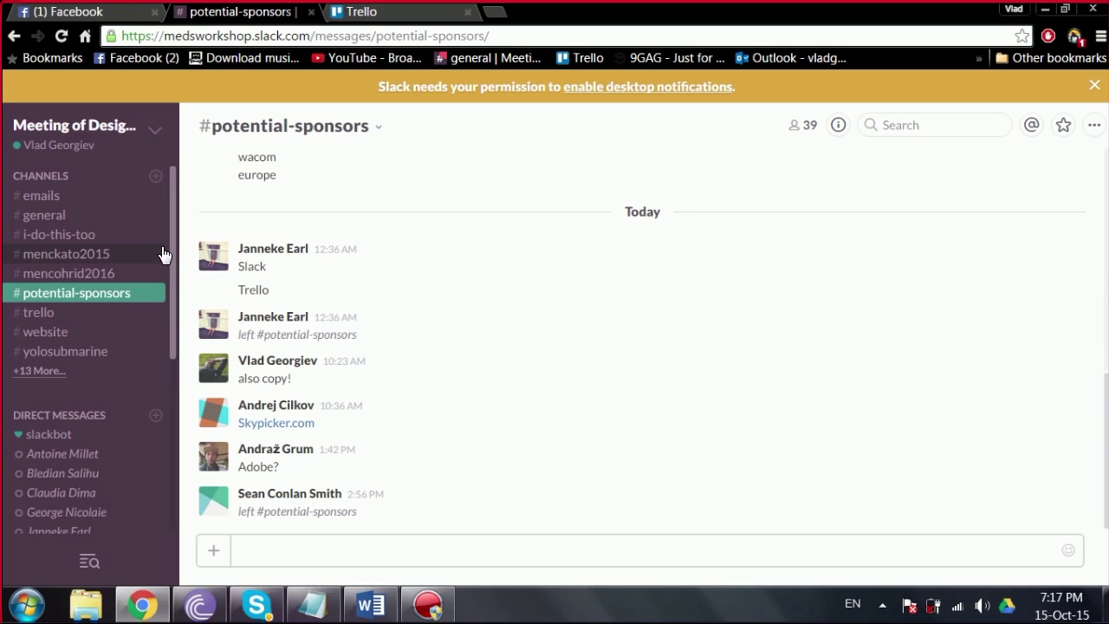
scroll(170, 251, down, 1)
scroll(168, 260, up, 1)
click(57, 336)
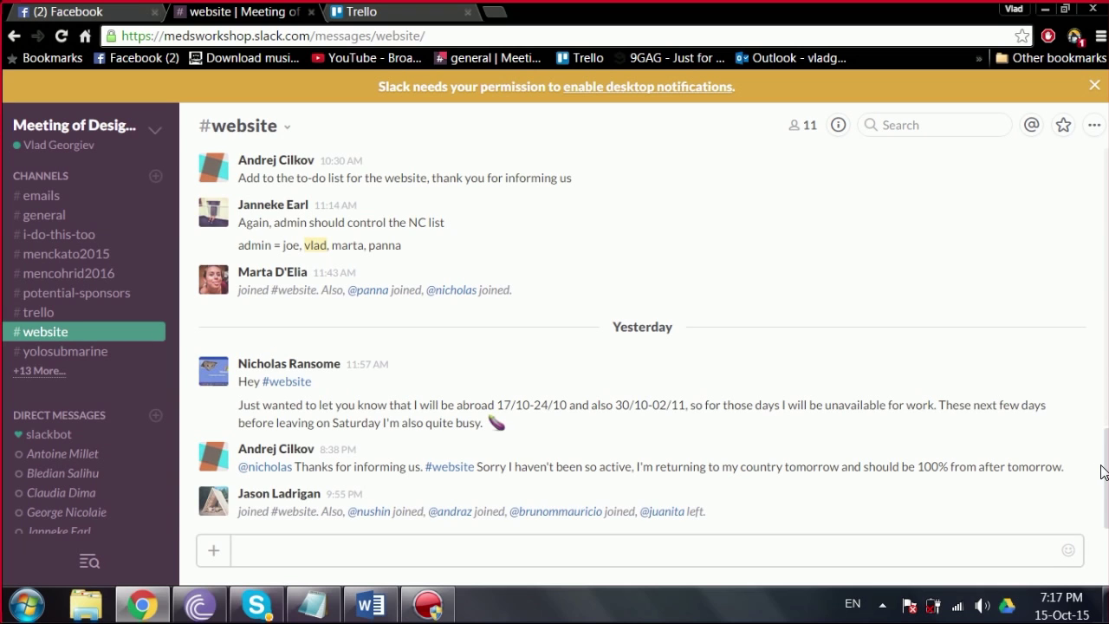
drag(1102, 479, 1081, 331)
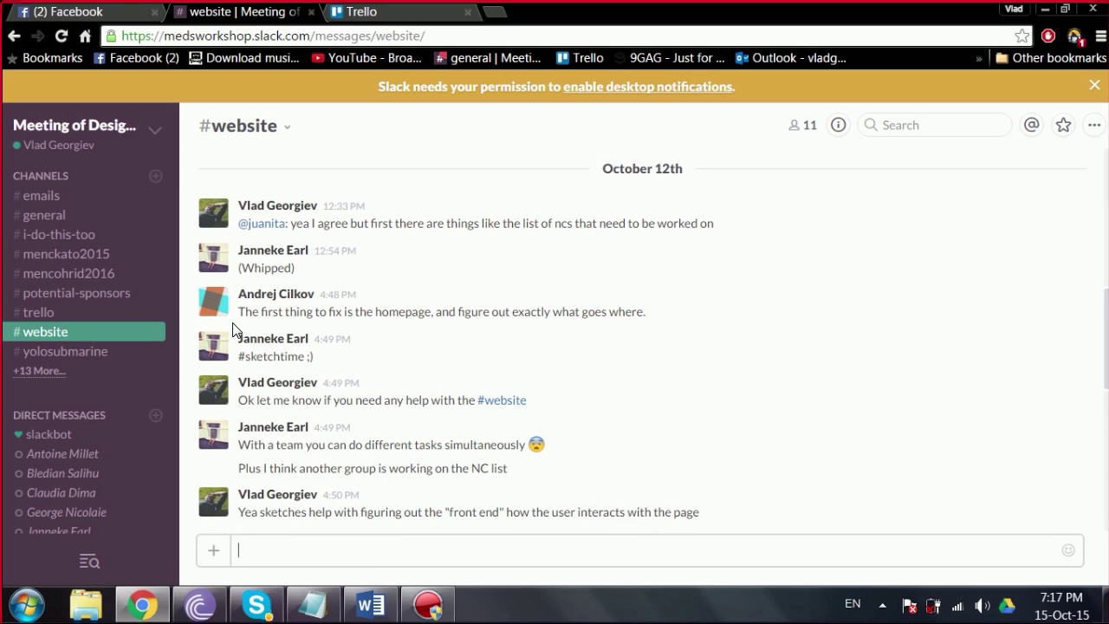
Step: Read back through #website, selecting the homepage-fix and Kosovo NC messages
drag(233, 312, 645, 312)
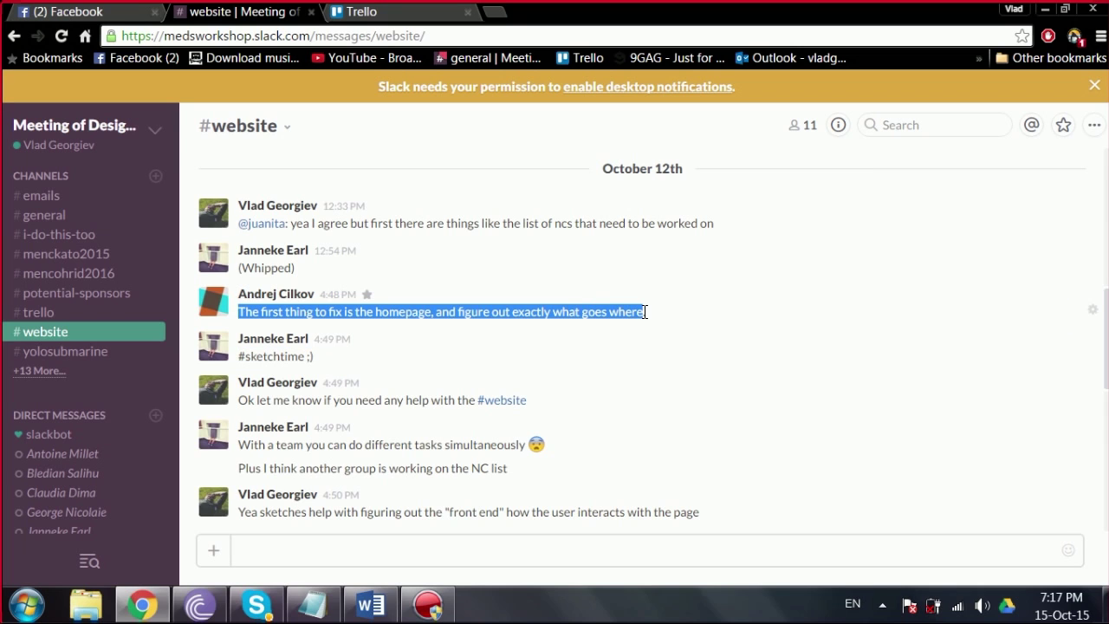
click(645, 322)
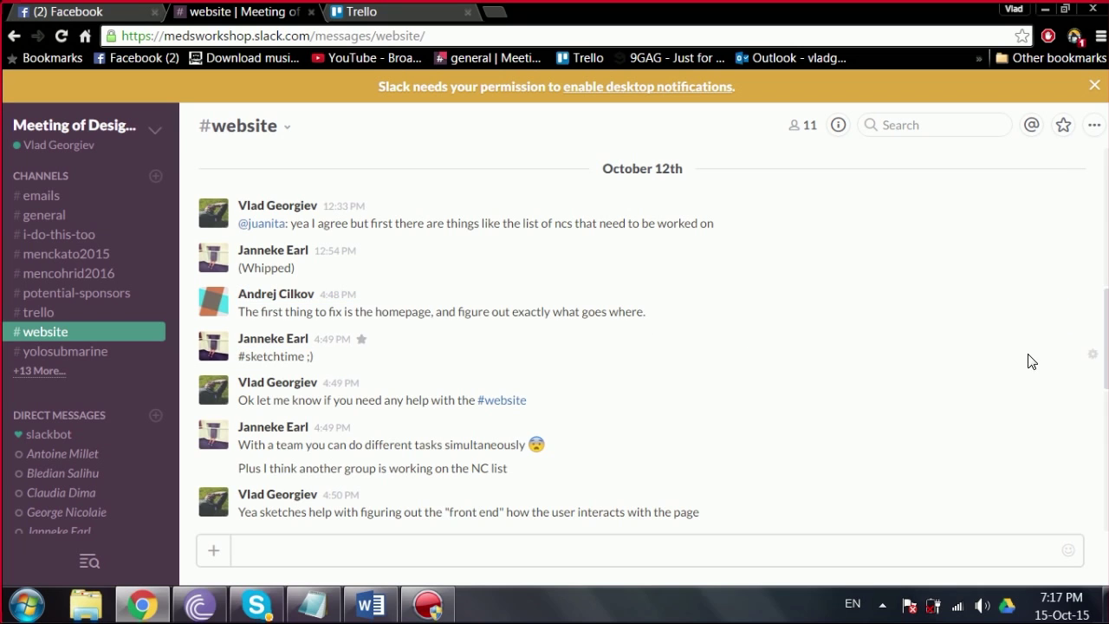
drag(1105, 314, 1103, 440)
drag(334, 197, 663, 213)
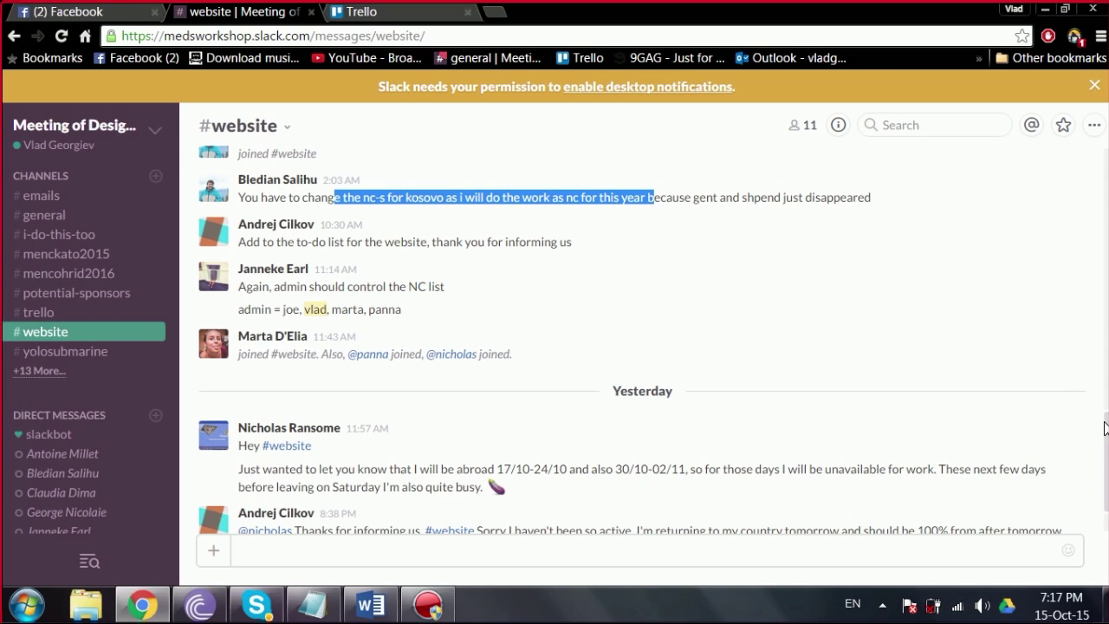
drag(1104, 451, 1104, 482)
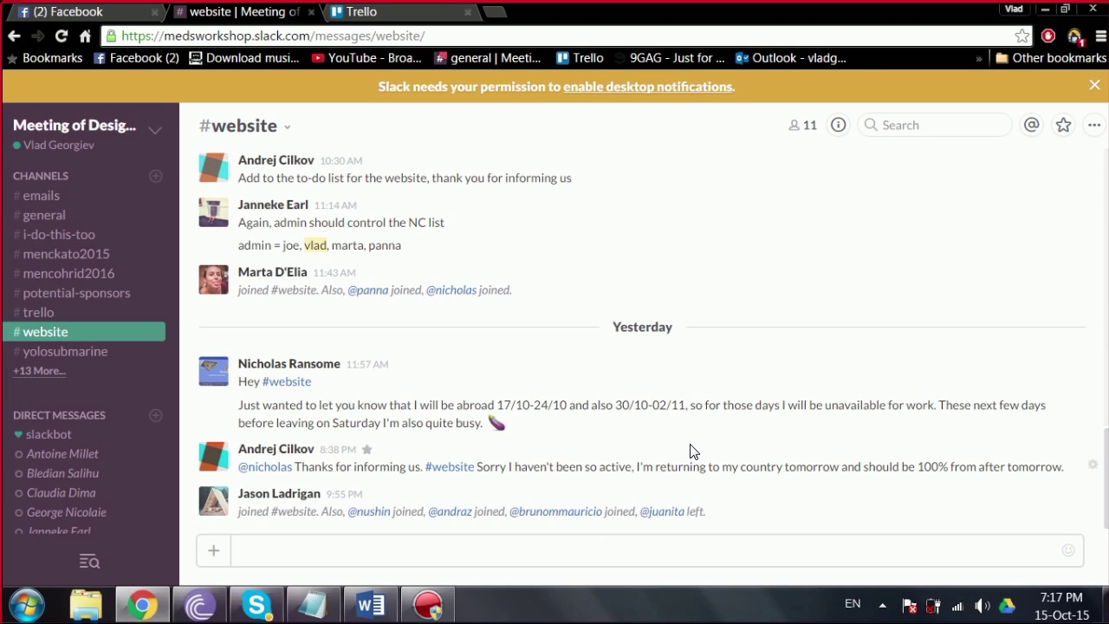
Step: In Trello, view the members of the Meeting of Design Students team
click(395, 12)
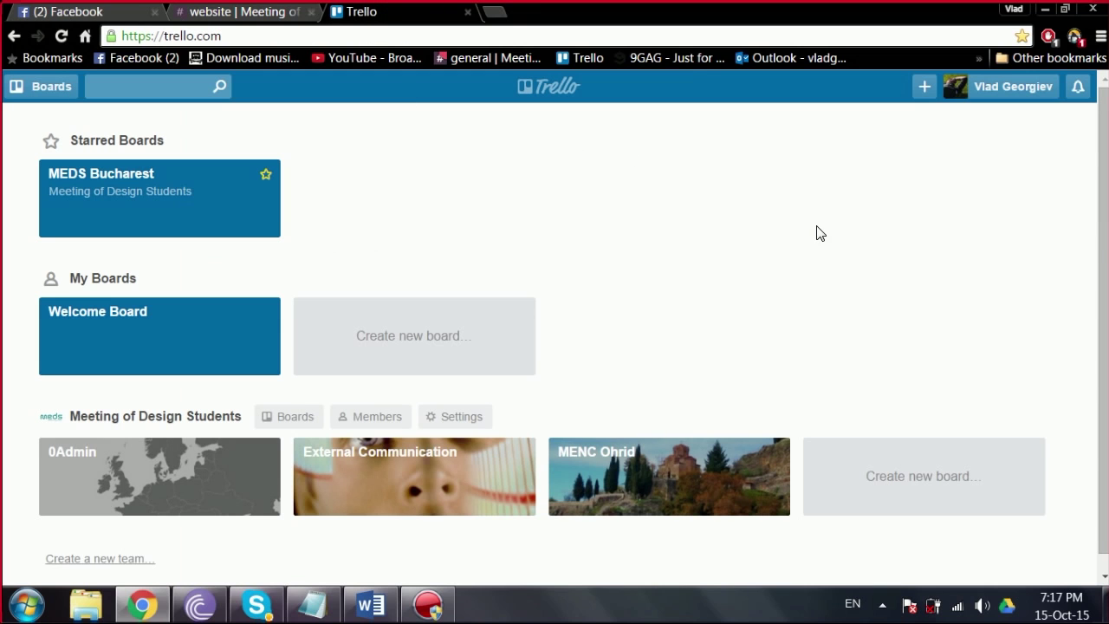
drag(1101, 224, 1107, 104)
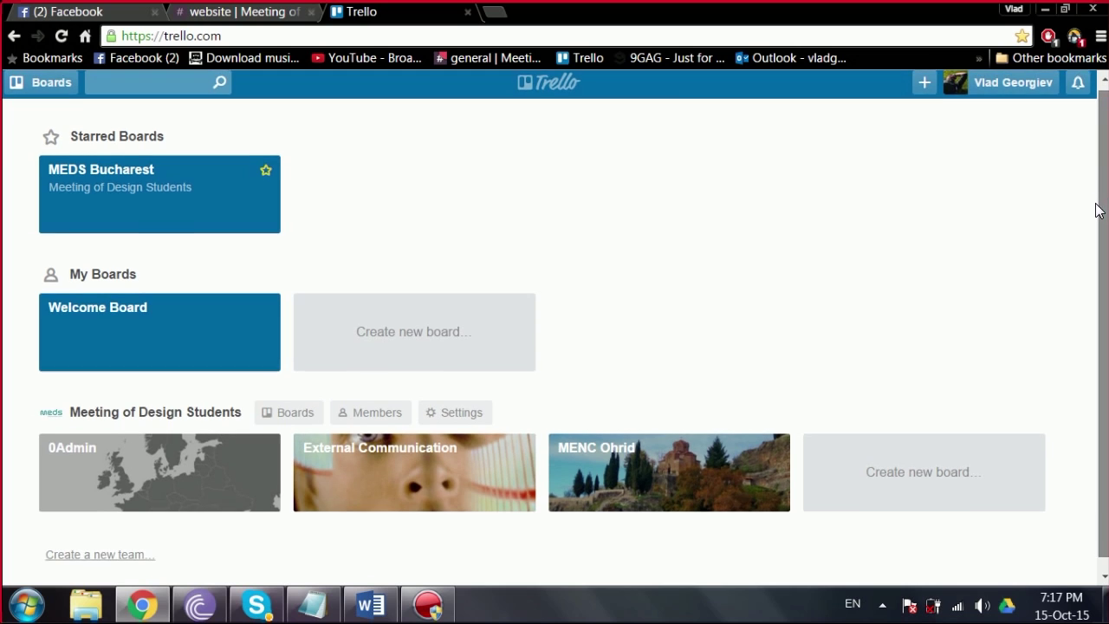
drag(1096, 208, 1096, 234)
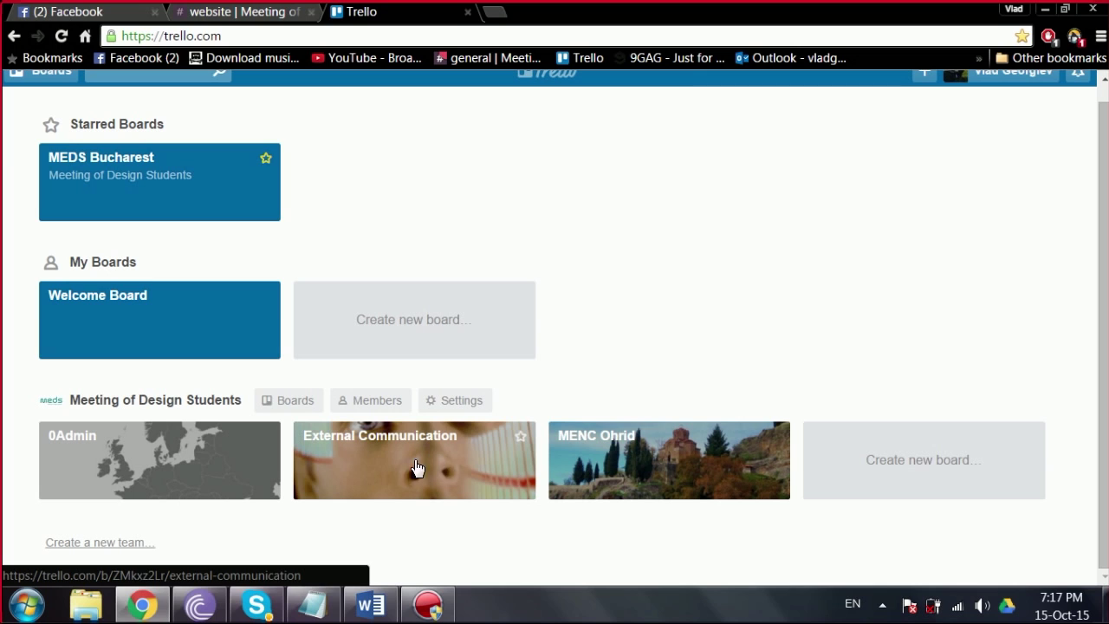
click(384, 403)
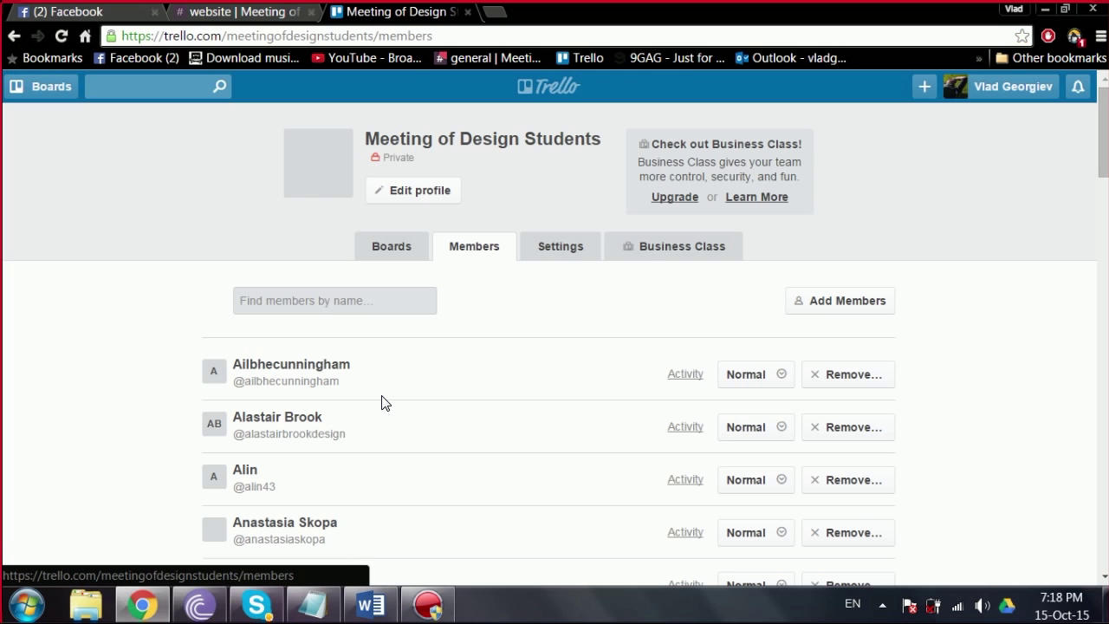
Step: Show all the team's boards, then bring up the 'departments and chiefs' Word document
click(386, 252)
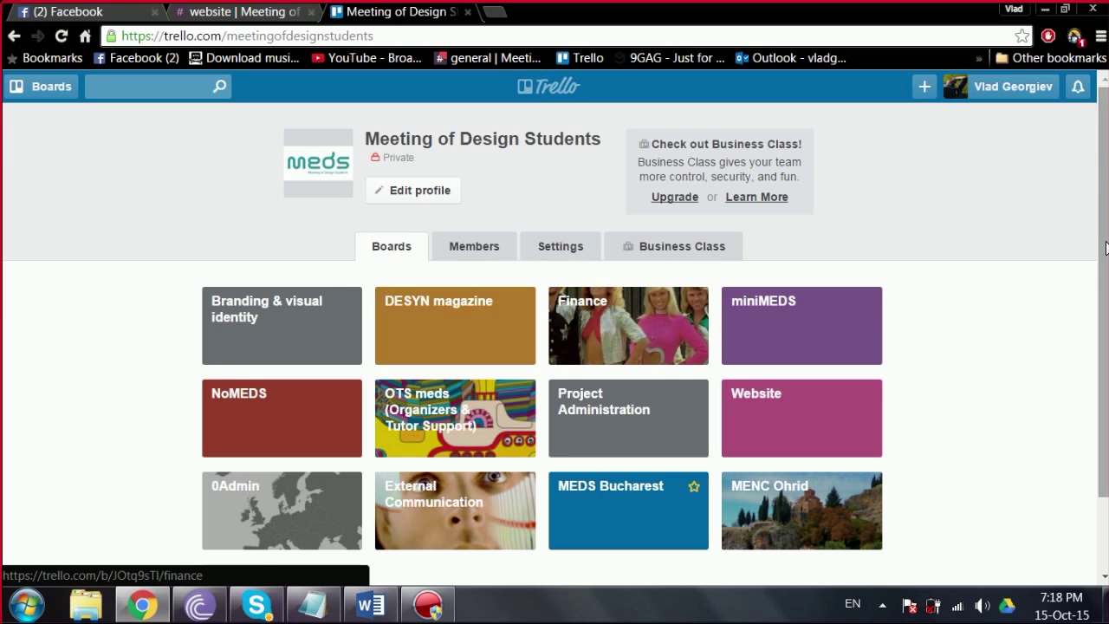
drag(1101, 247, 1096, 302)
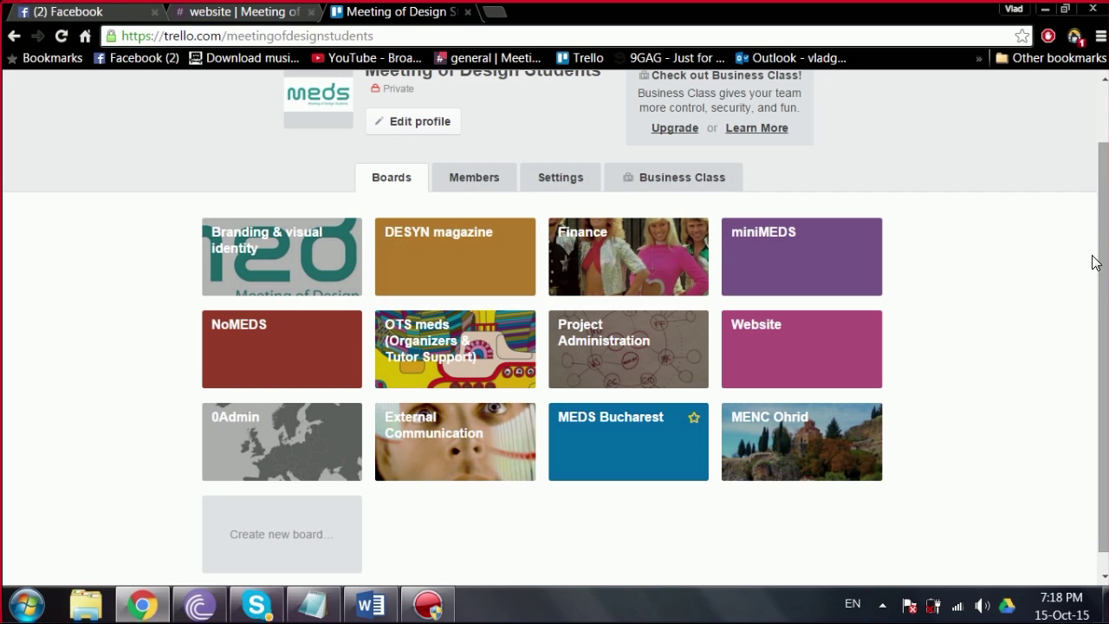
scroll(1093, 261, down, 1)
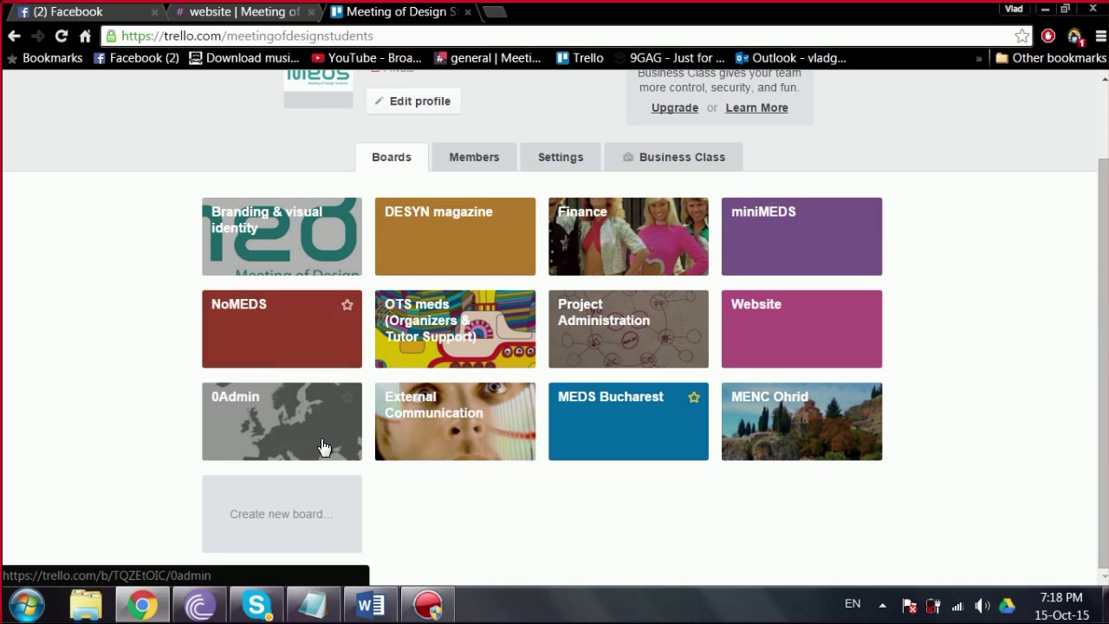
click(370, 604)
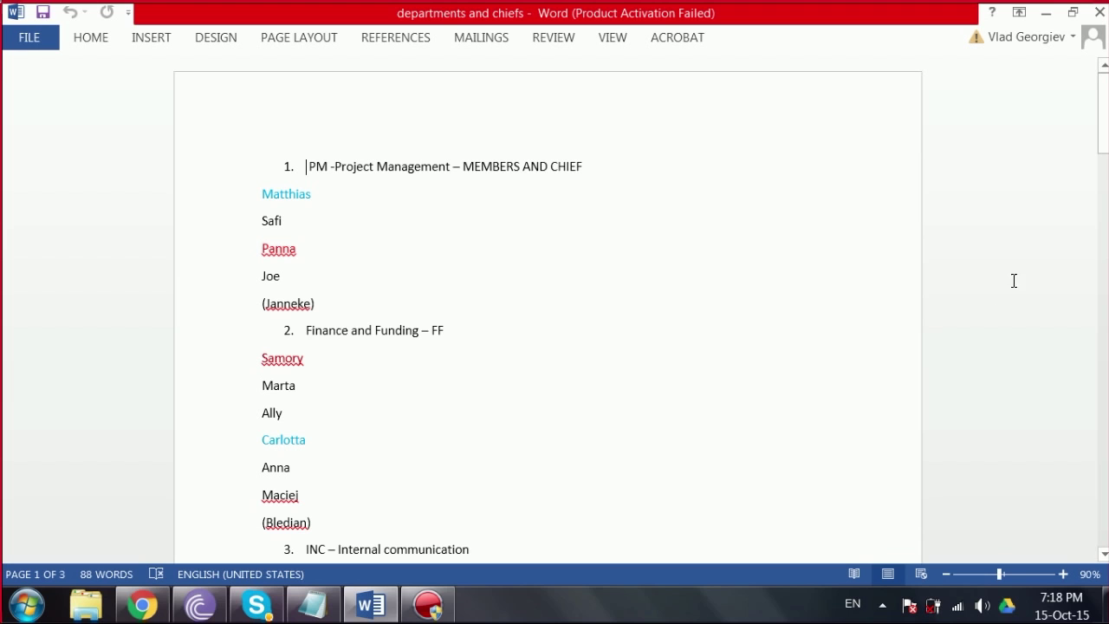
Step: Scroll through the departments and chiefs list in Word
drag(1100, 130, 1084, 225)
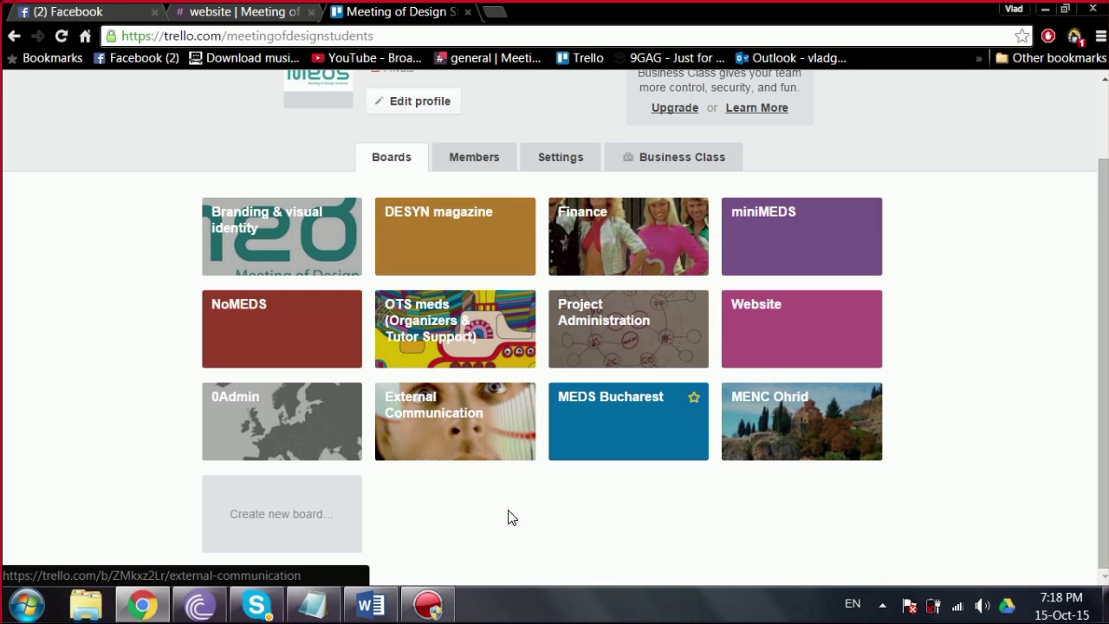
Step: Open the External Communication board, then its 'Update team on tasks' card
click(466, 439)
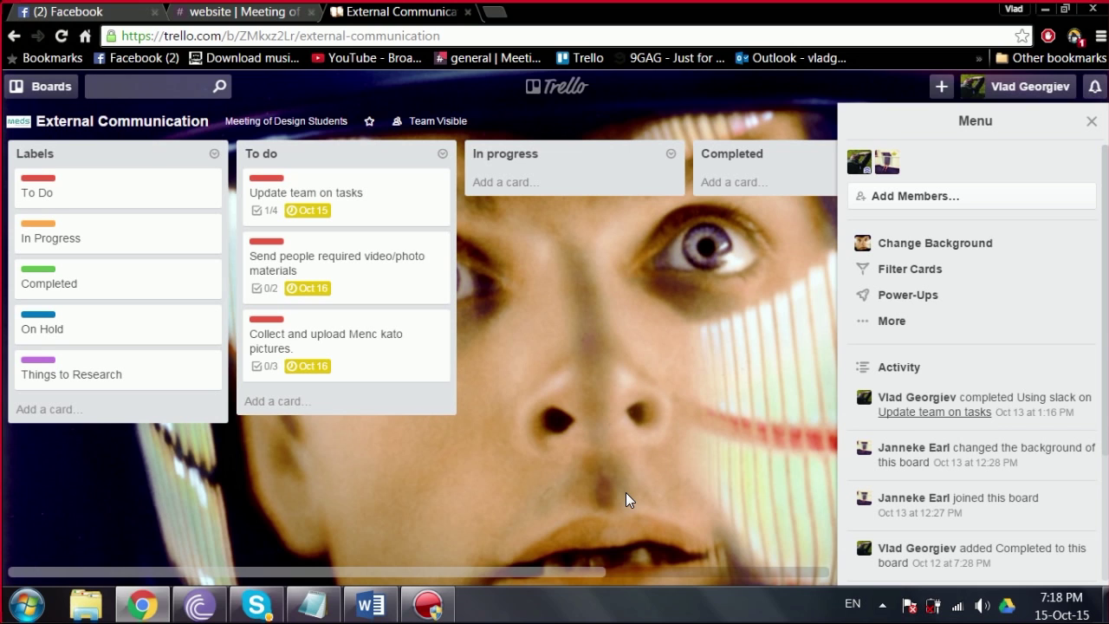
drag(497, 571, 405, 570)
drag(564, 567, 506, 529)
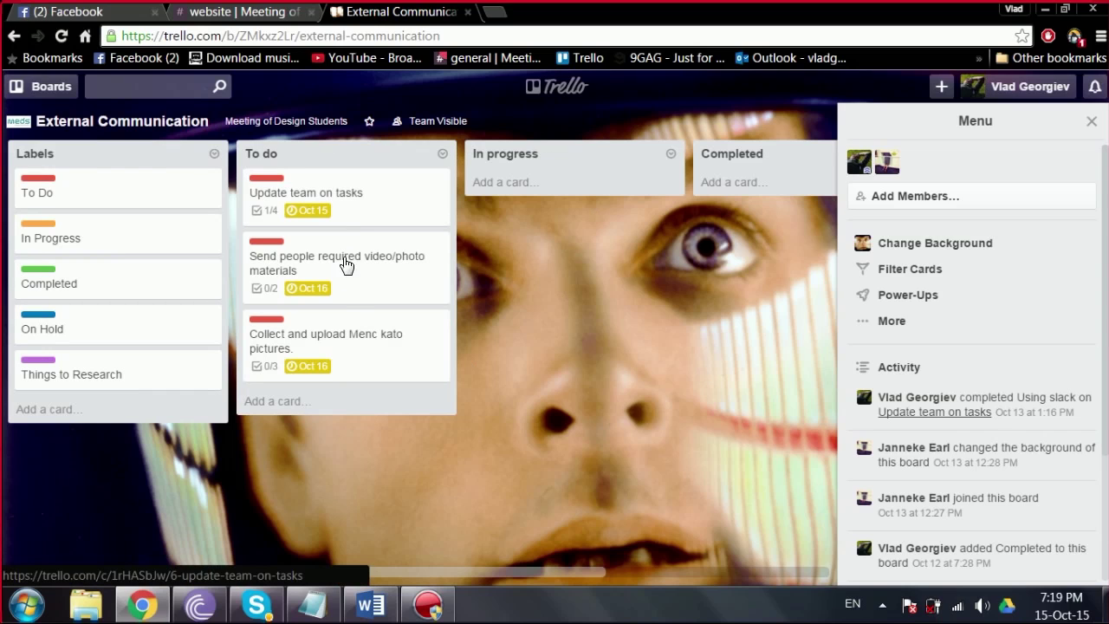
click(358, 204)
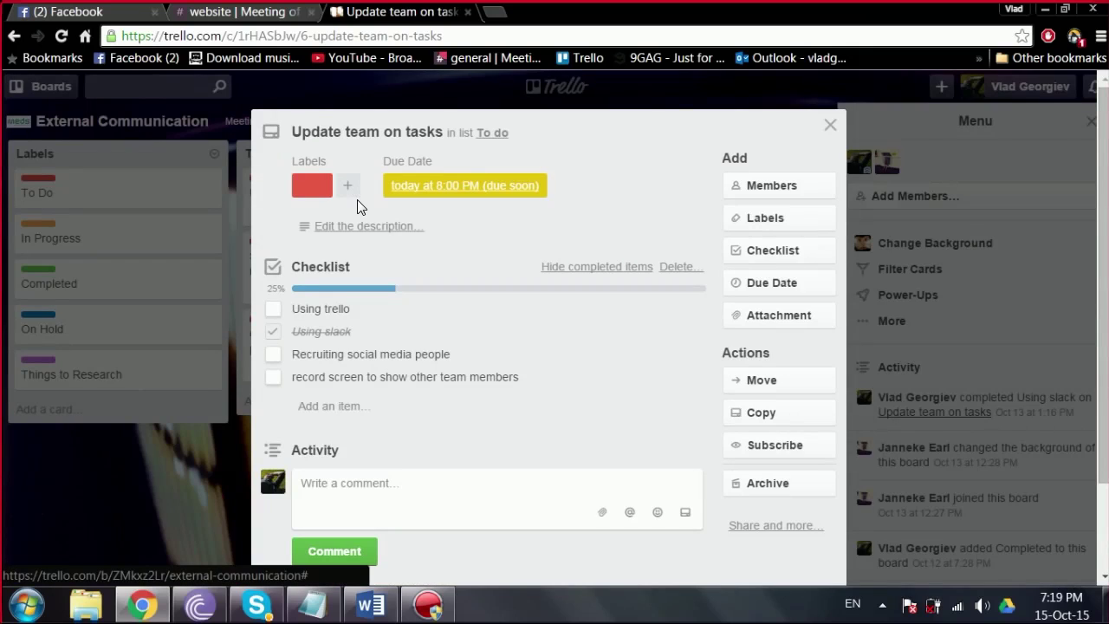
Step: Tick the 'Using trello' and screen-recording checklist items, reaching 75%
mouse_move(1098, 177)
mouse_down()
mouse_move(1098, 218)
mouse_move(1098, 184)
mouse_up()
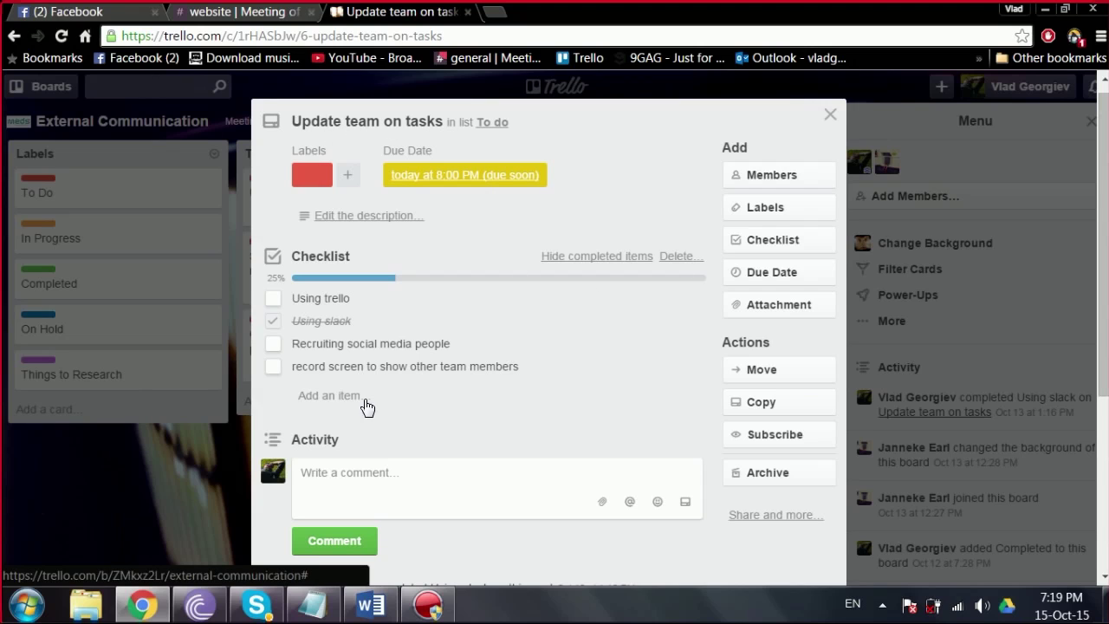
click(275, 300)
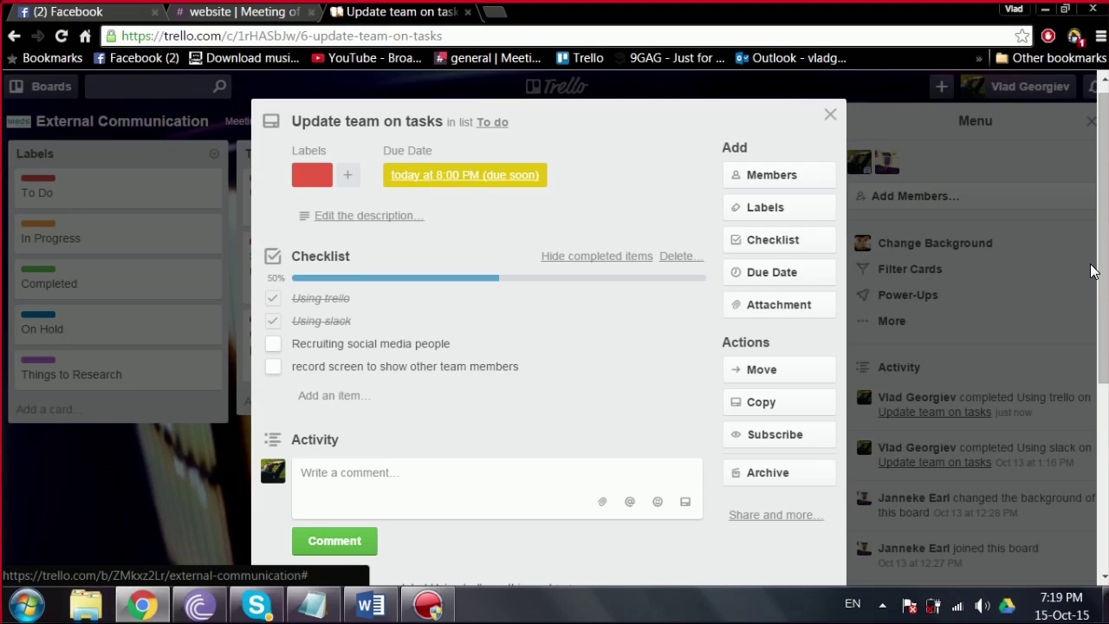
scroll(1093, 271, down, 1)
click(388, 425)
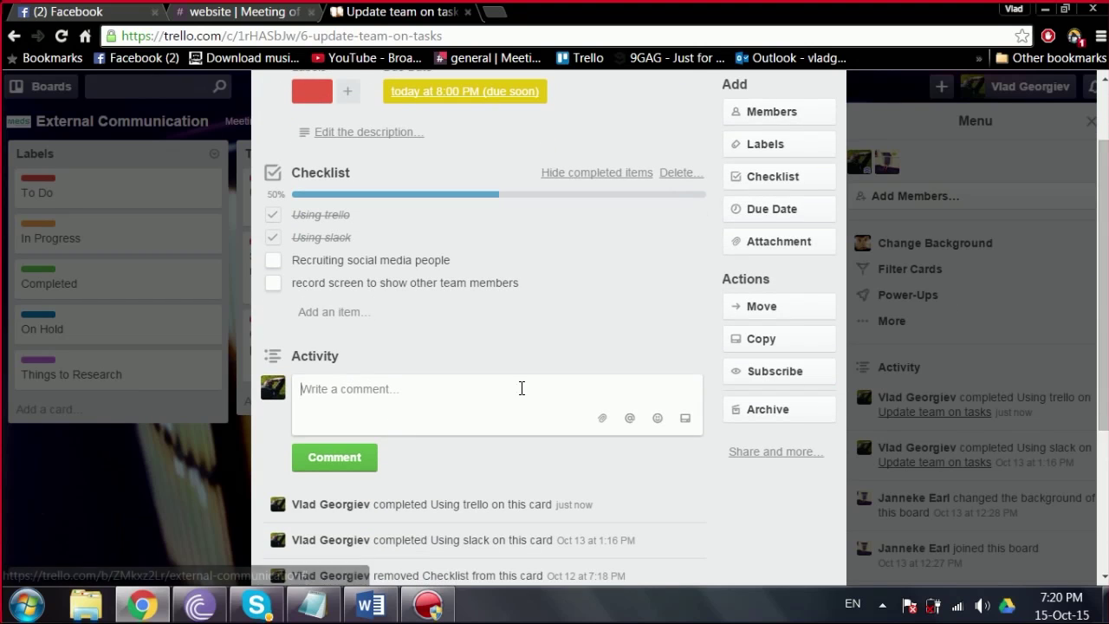
scroll(1078, 347, down, 2)
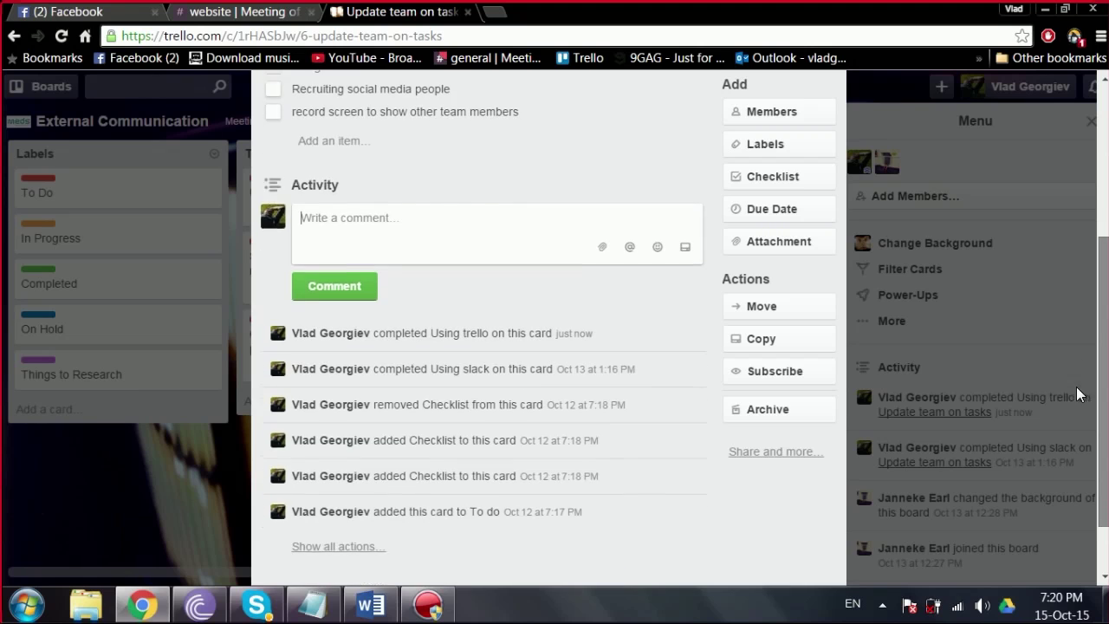
scroll(1074, 305, up, 3)
scroll(1068, 264, down, 1)
scroll(1064, 265, up, 1)
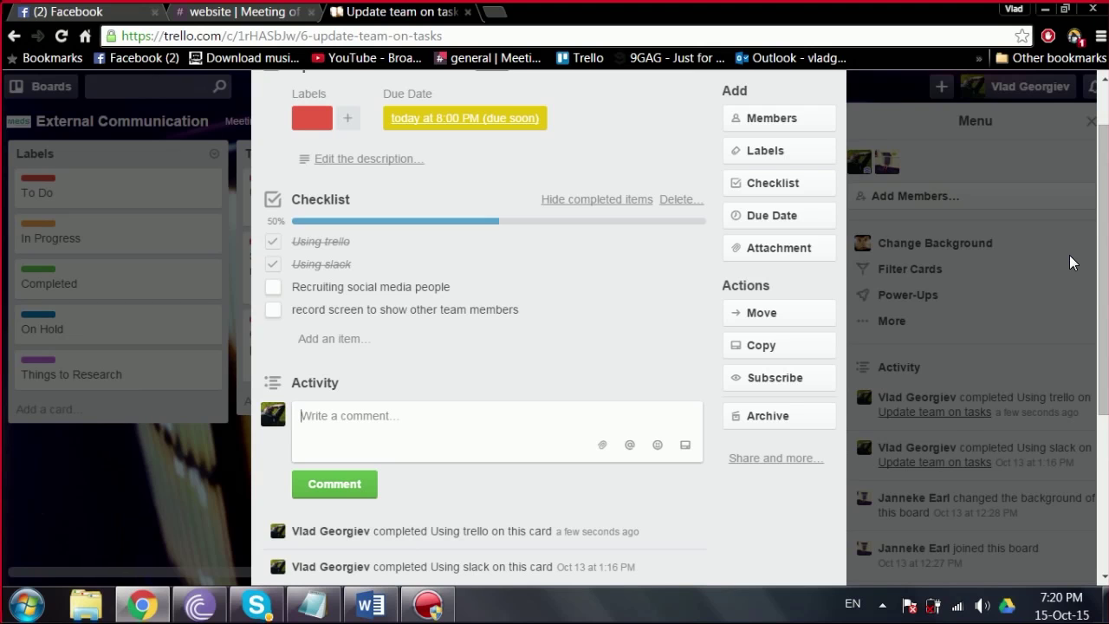
scroll(1095, 258, up, 1)
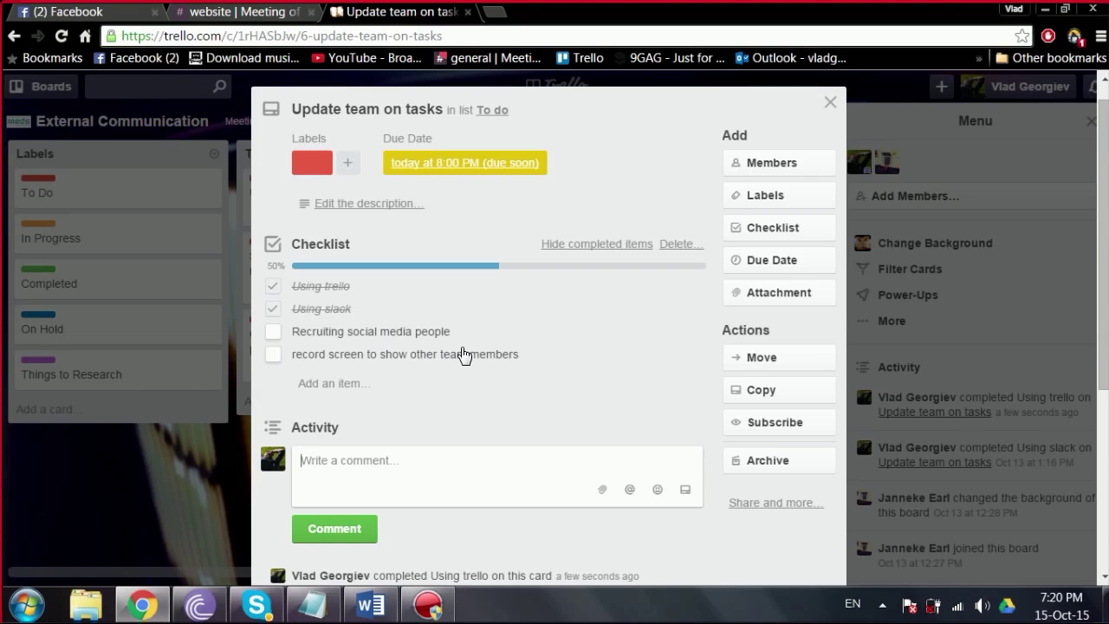
click(273, 356)
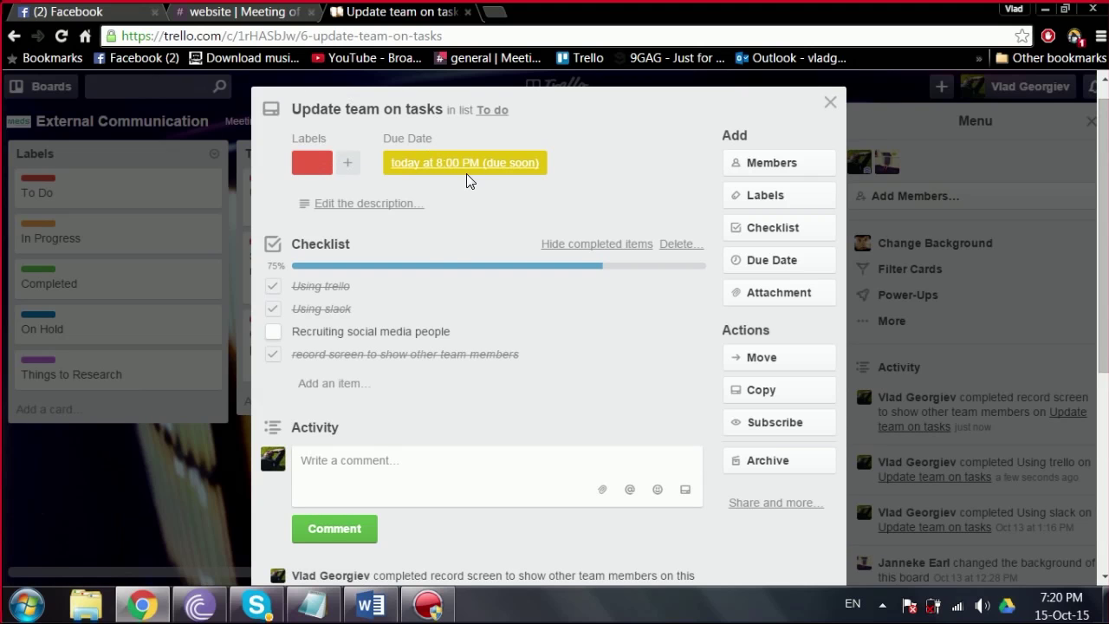
click(397, 206)
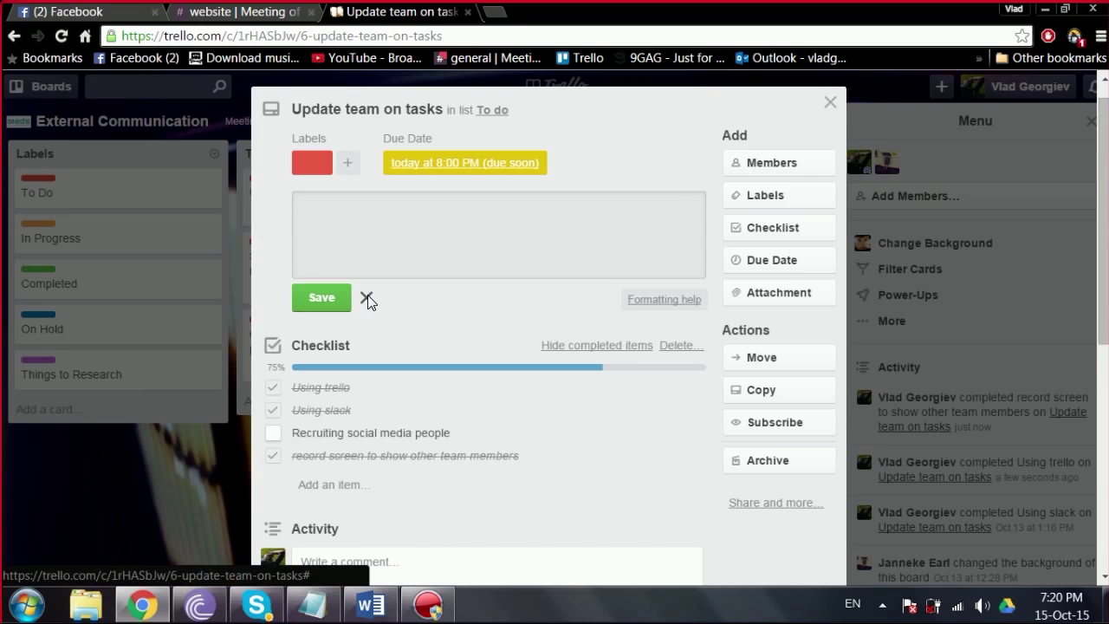
click(367, 297)
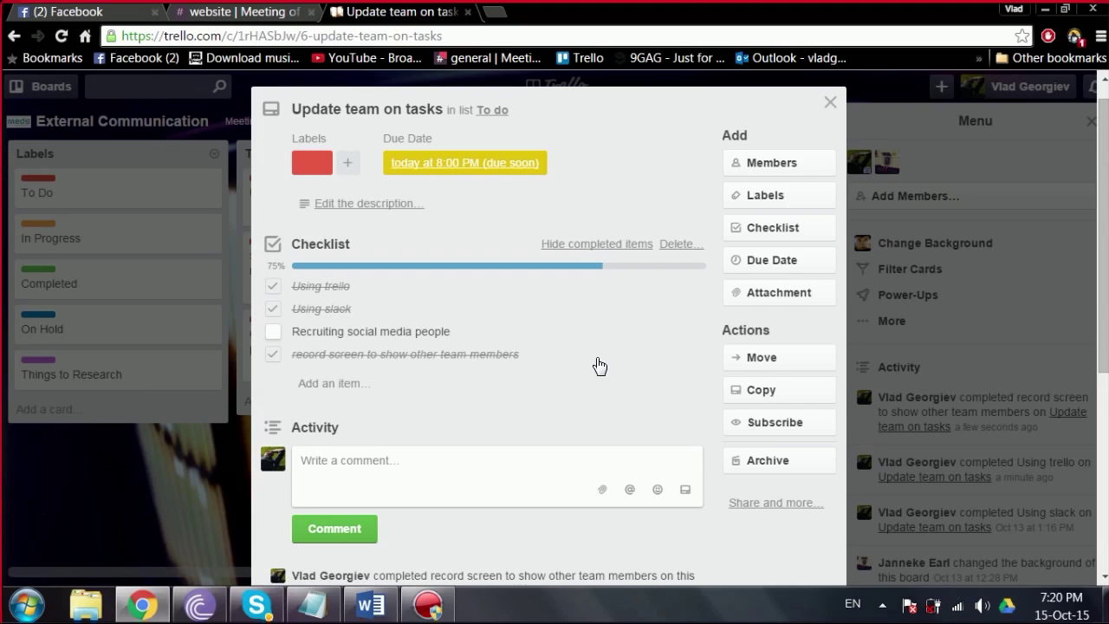
text(@jack)
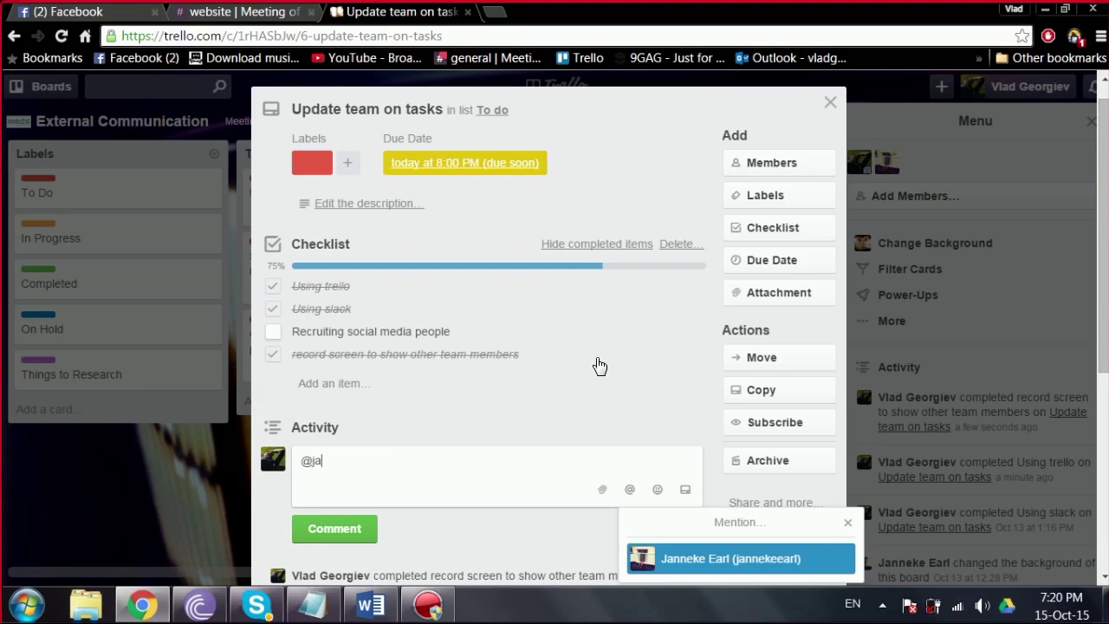
key(BackSpace)
key(BackSpace)
drag(1098, 226, 1093, 265)
scroll(1093, 265, up, 2)
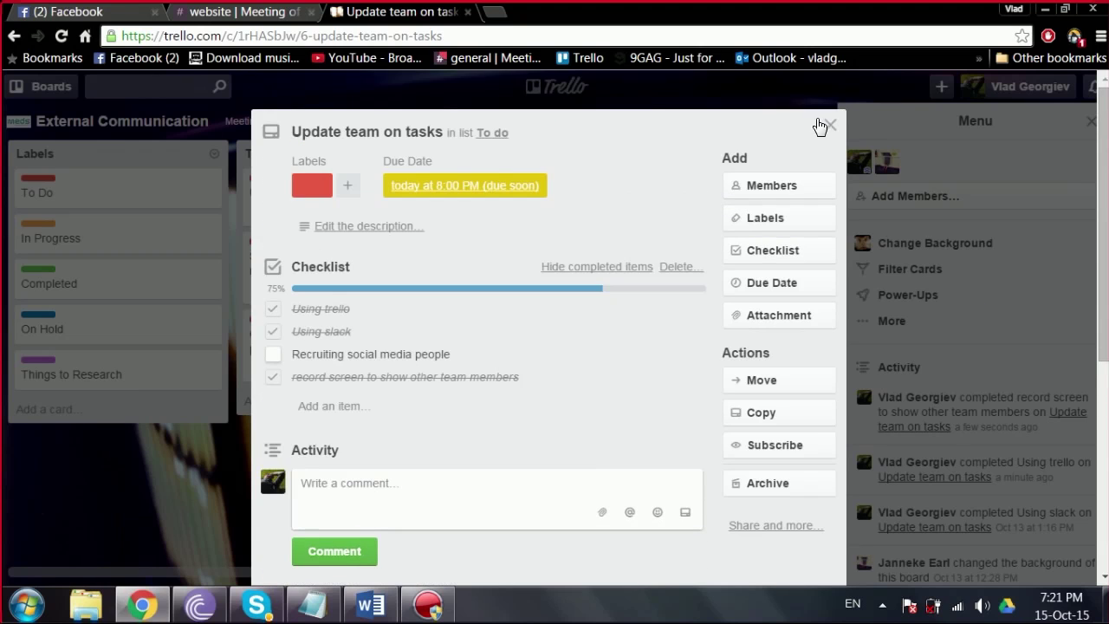
click(818, 123)
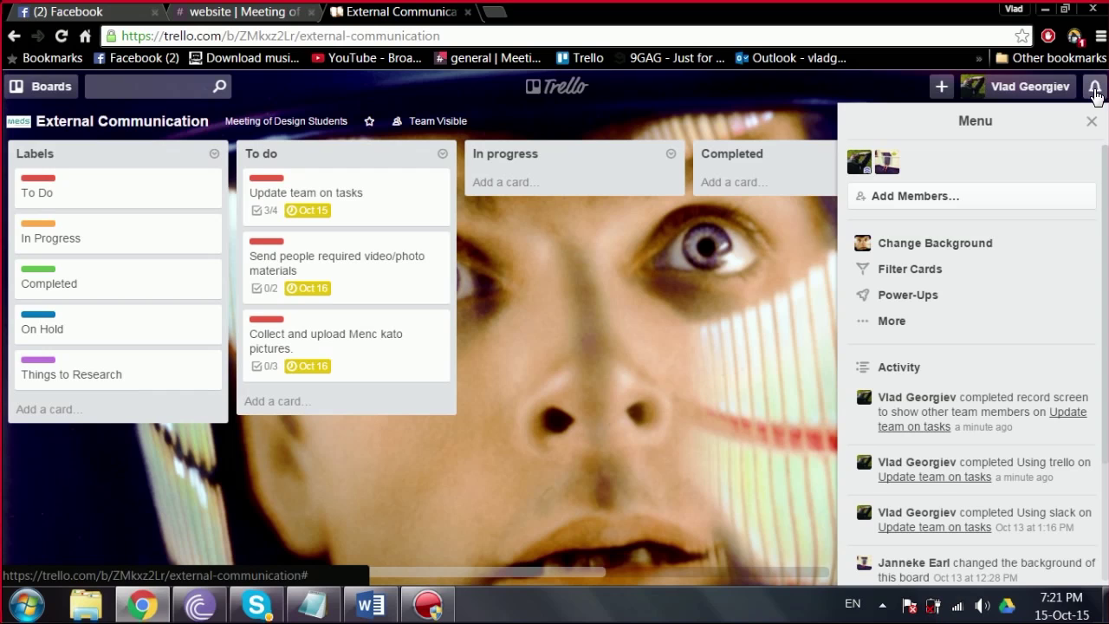
Step: Open the Trello Notifications panel from the bell icon
click(1095, 87)
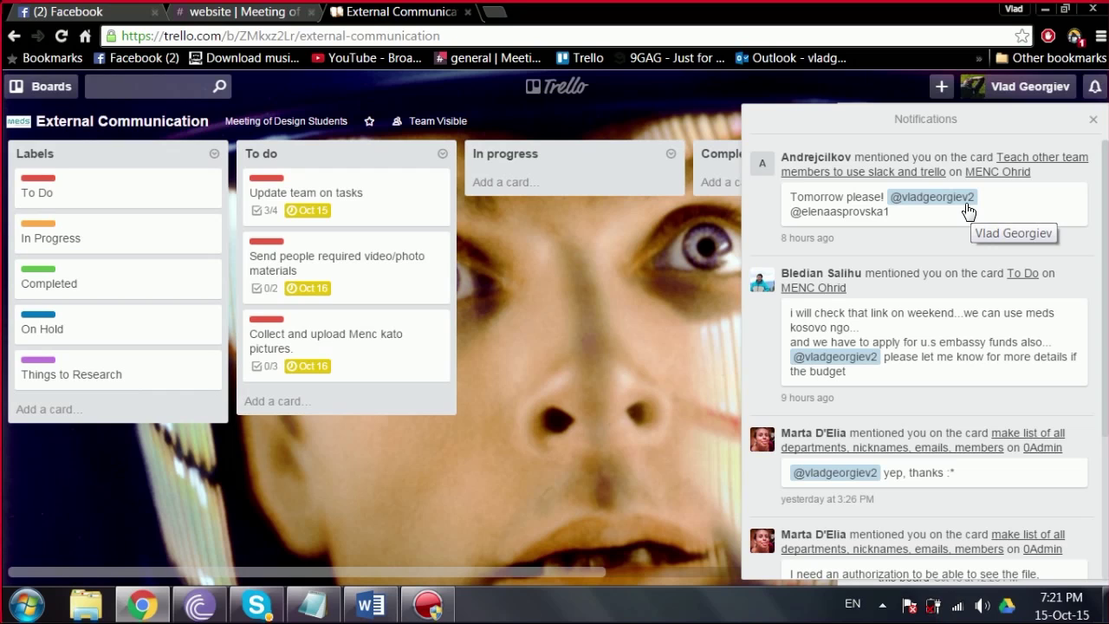
Step: Close Notifications and open the 'Send people required video/photo materials' card
click(1090, 120)
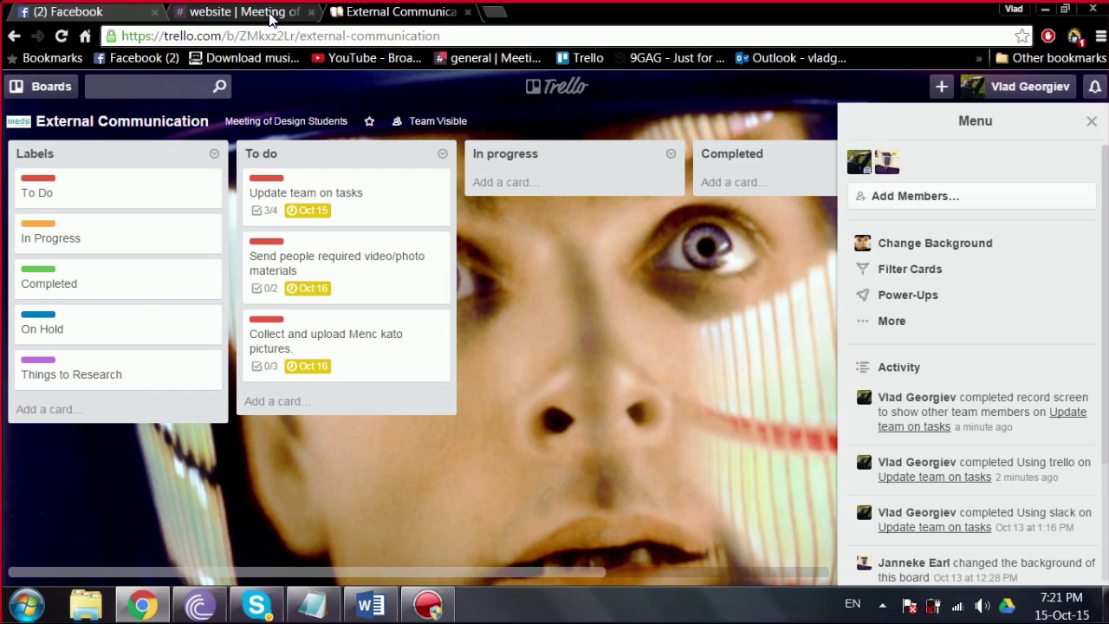
click(392, 279)
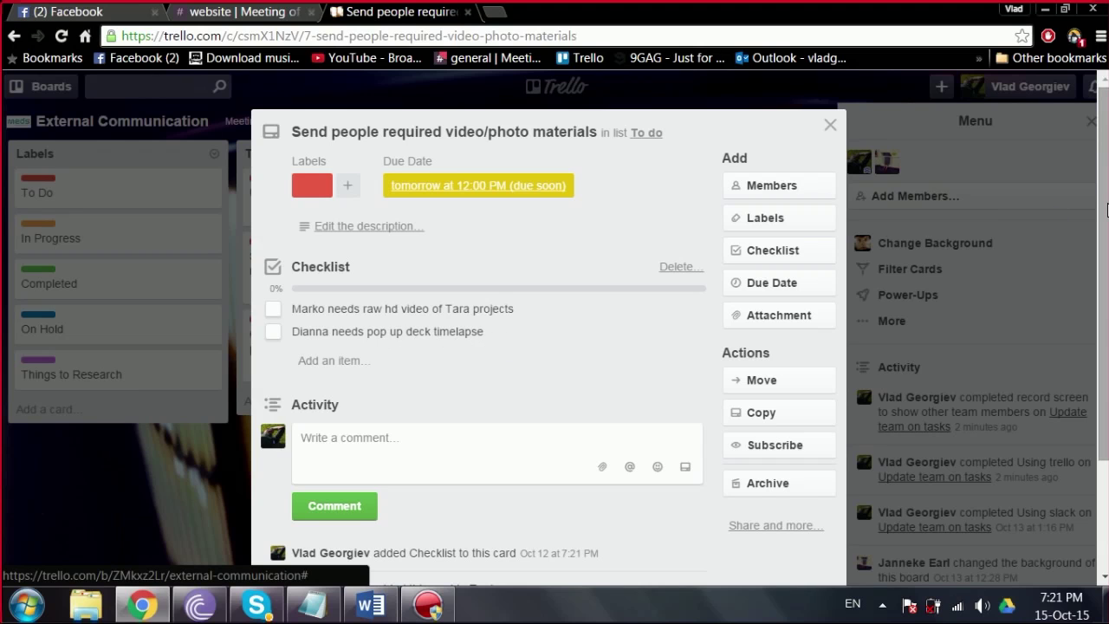
scroll(1103, 122, down, 1)
scroll(1105, 97, up, 1)
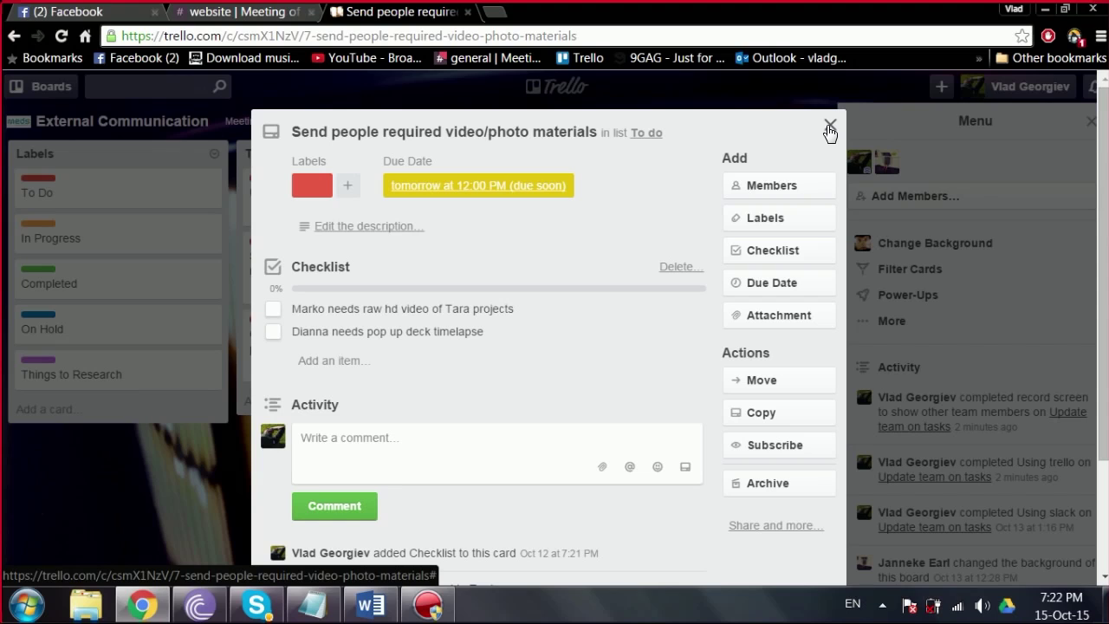
click(446, 425)
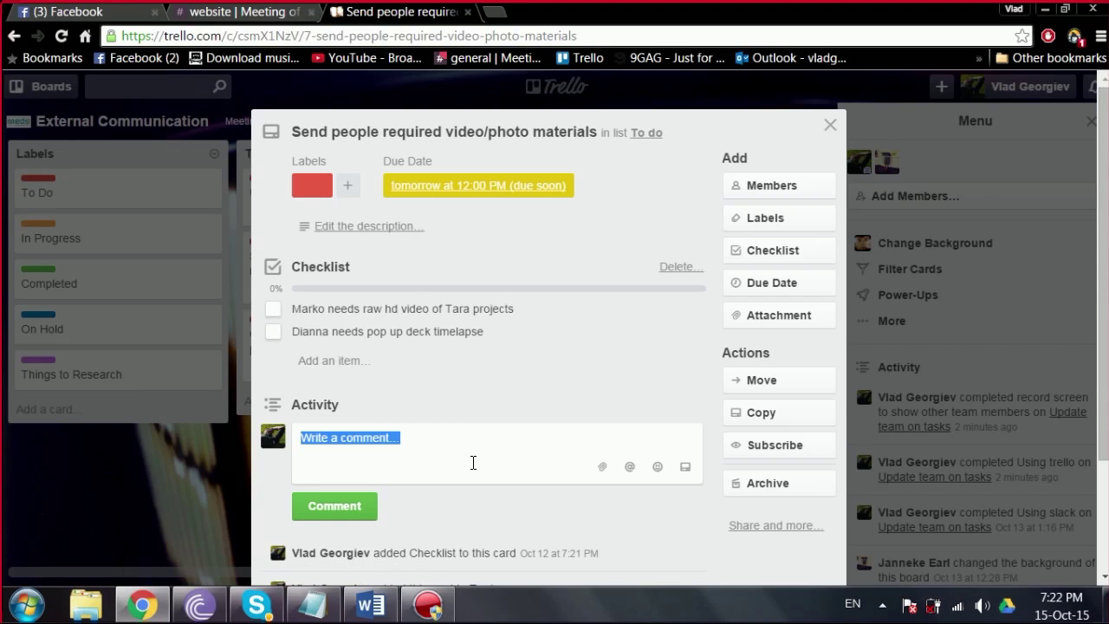
click(414, 454)
text(@)
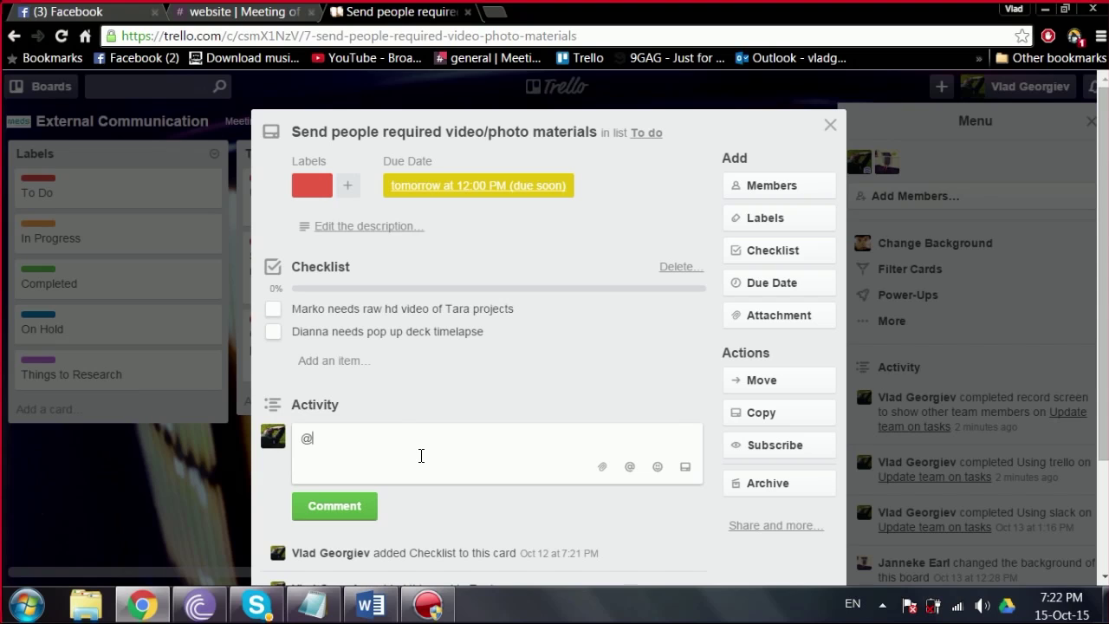
text(joe)
key(BackSpace)
key(BackSpace)
key(Escape)
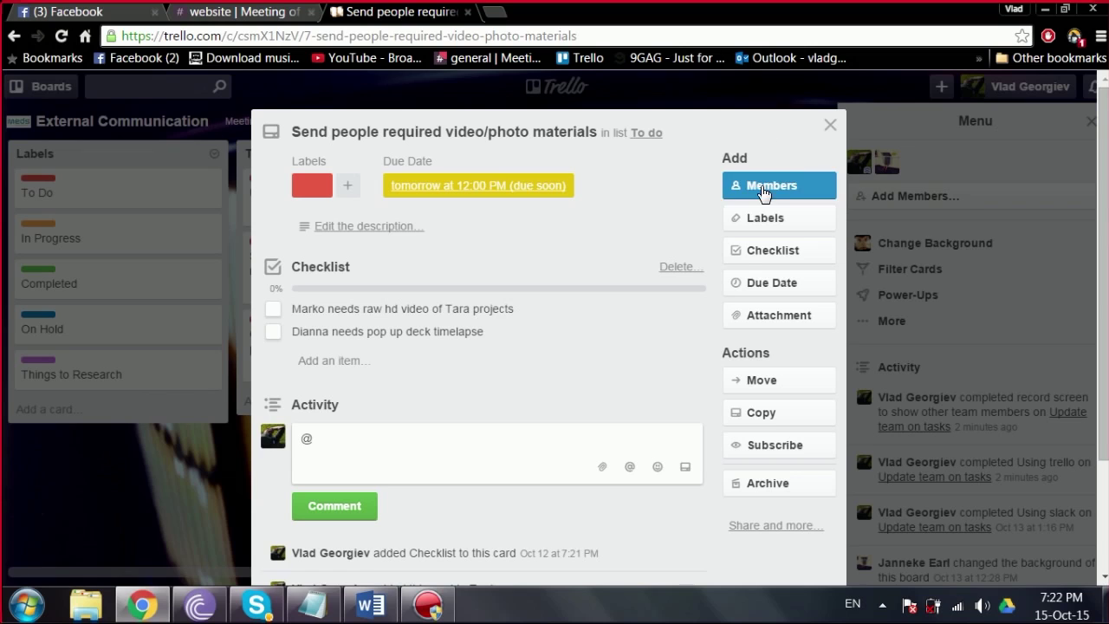
click(762, 186)
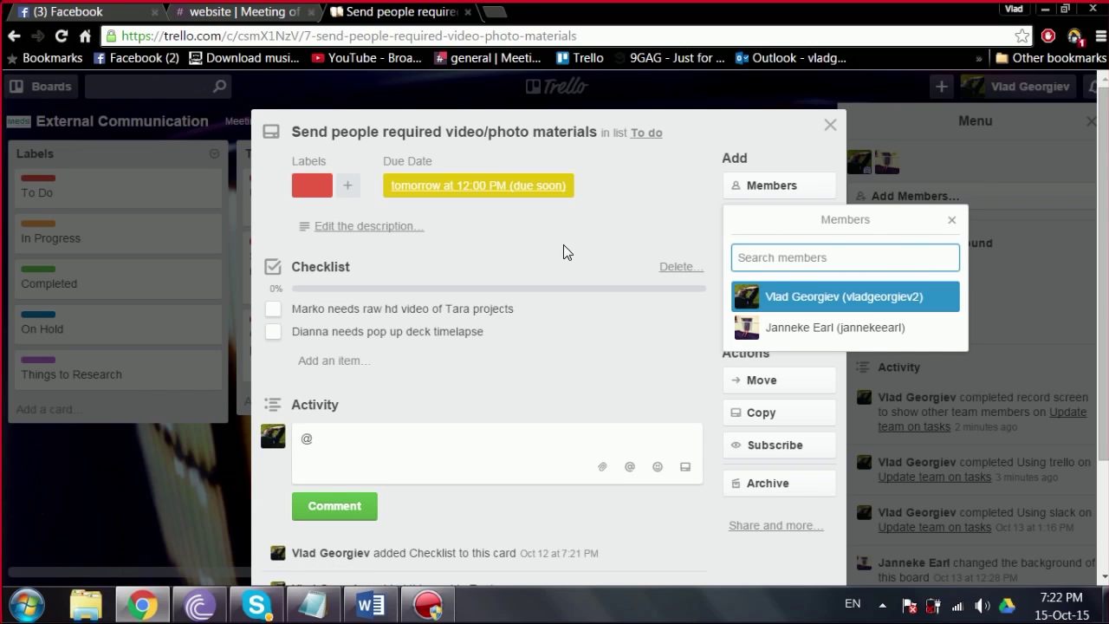
click(952, 227)
click(829, 125)
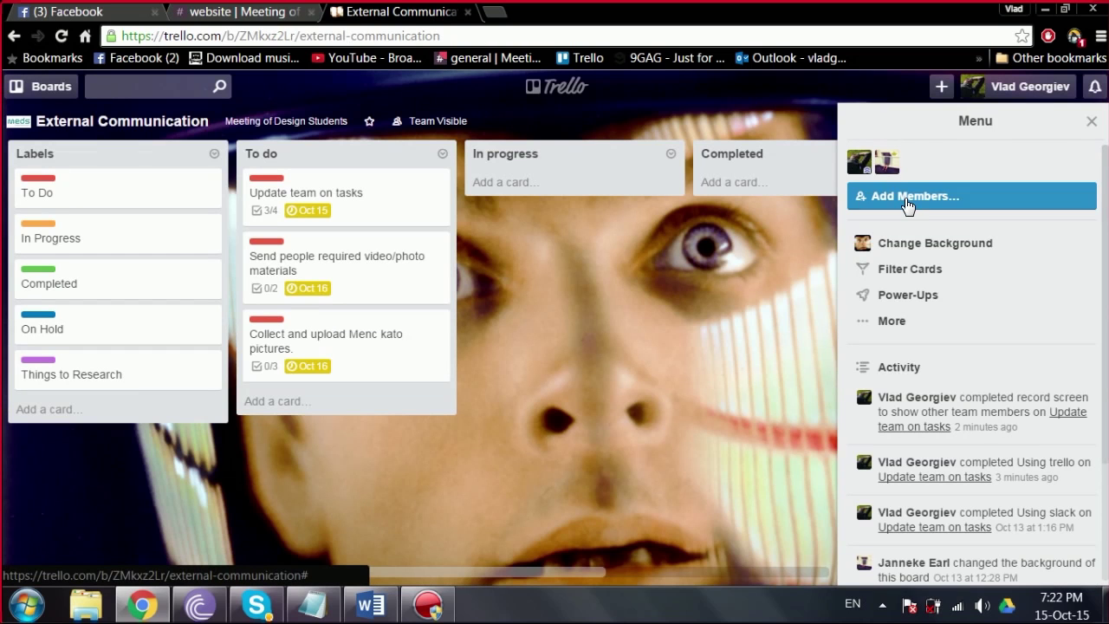
click(906, 197)
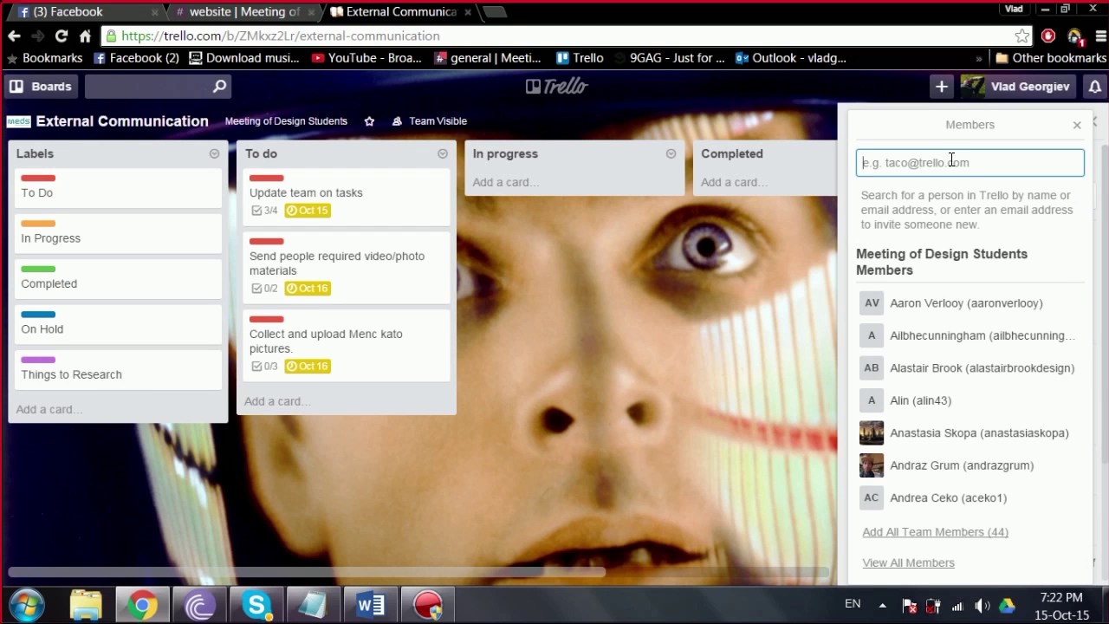
text(jack)
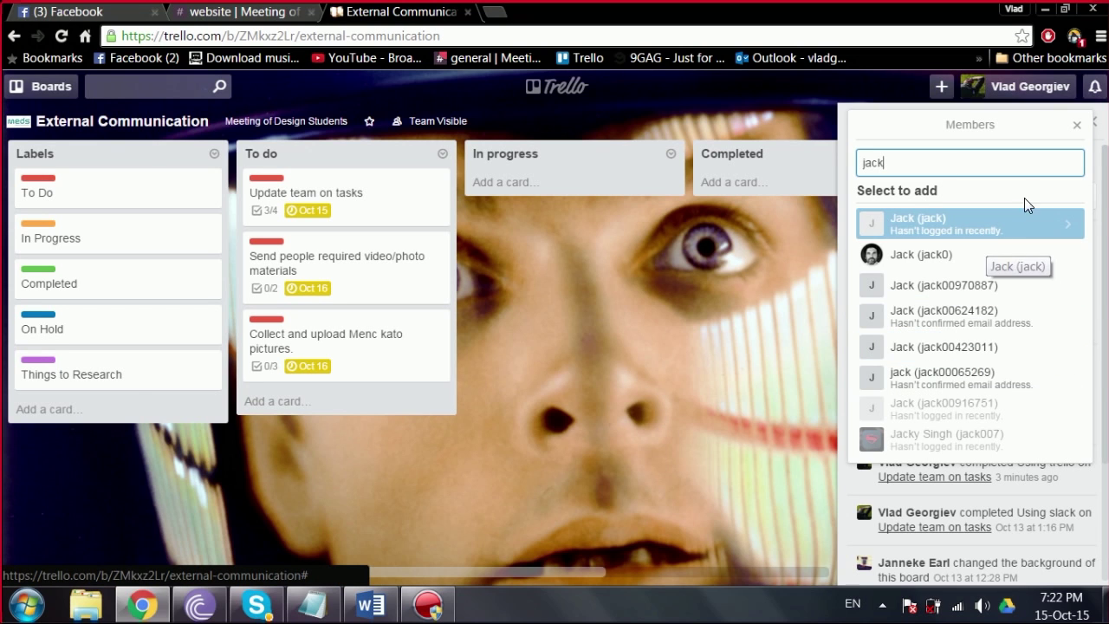
click(1072, 128)
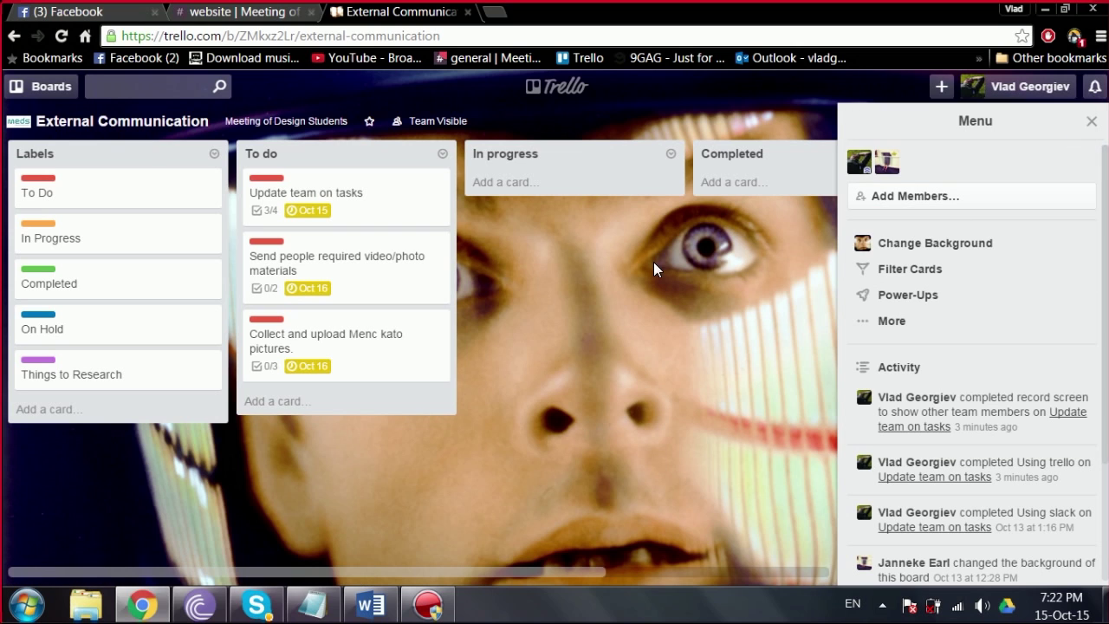
drag(359, 570, 293, 558)
click(1095, 87)
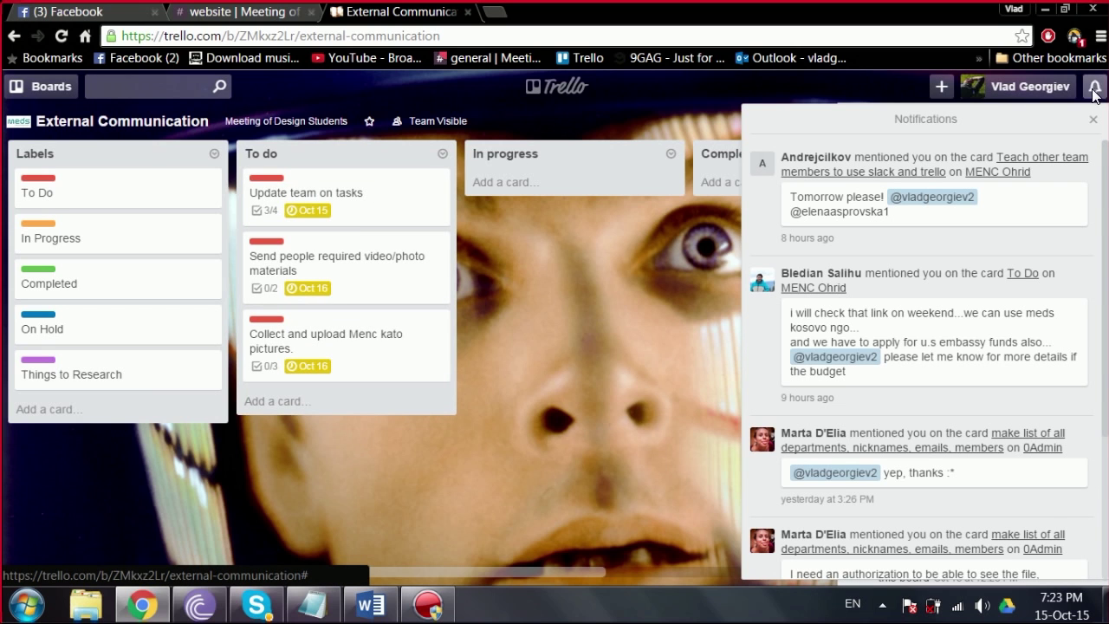
click(1095, 88)
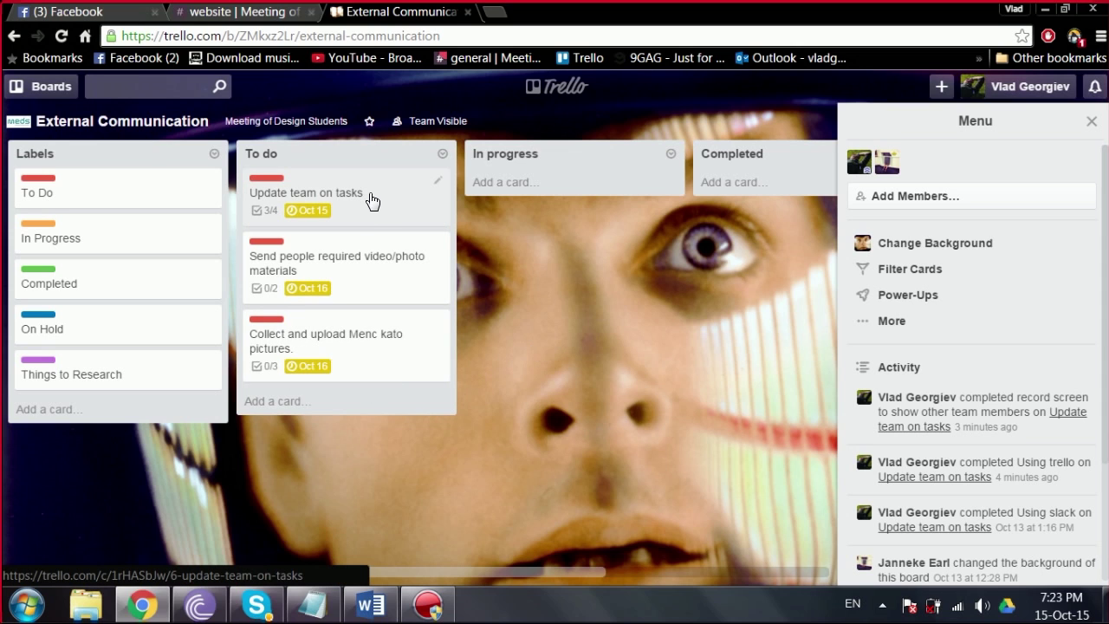
Step: Move 'Update team on tasks' into In progress and add the orange label
drag(371, 201, 601, 212)
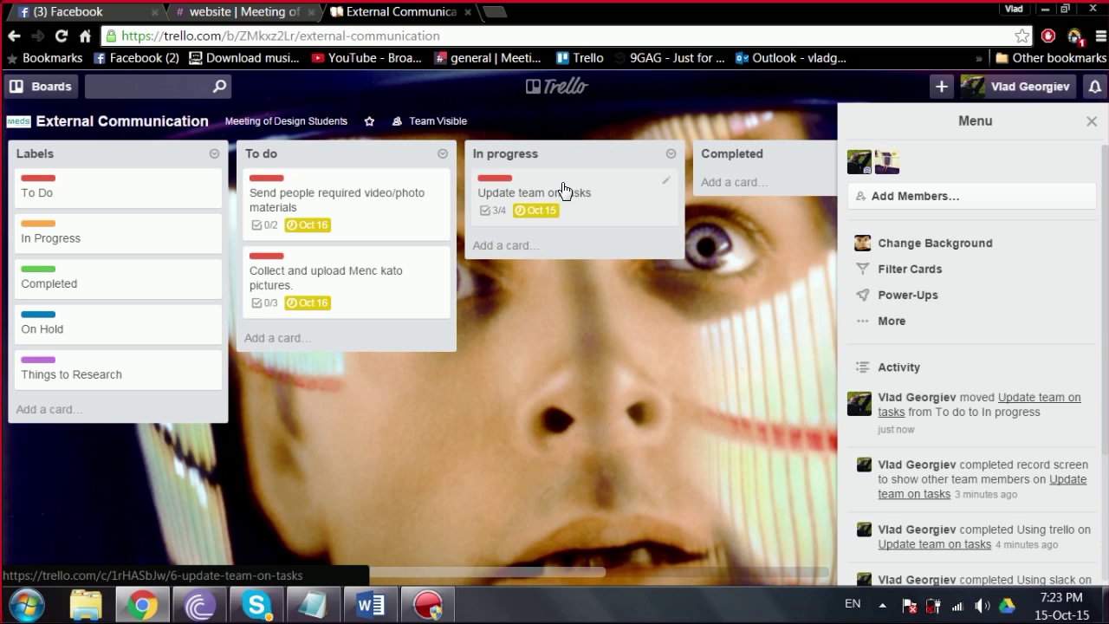
click(579, 189)
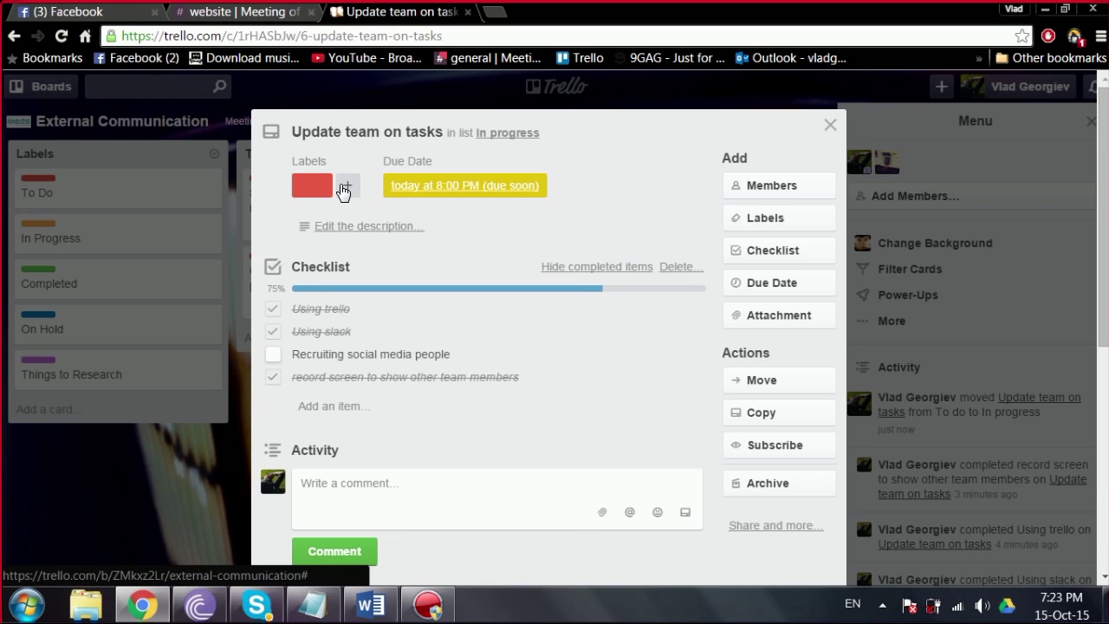
click(345, 188)
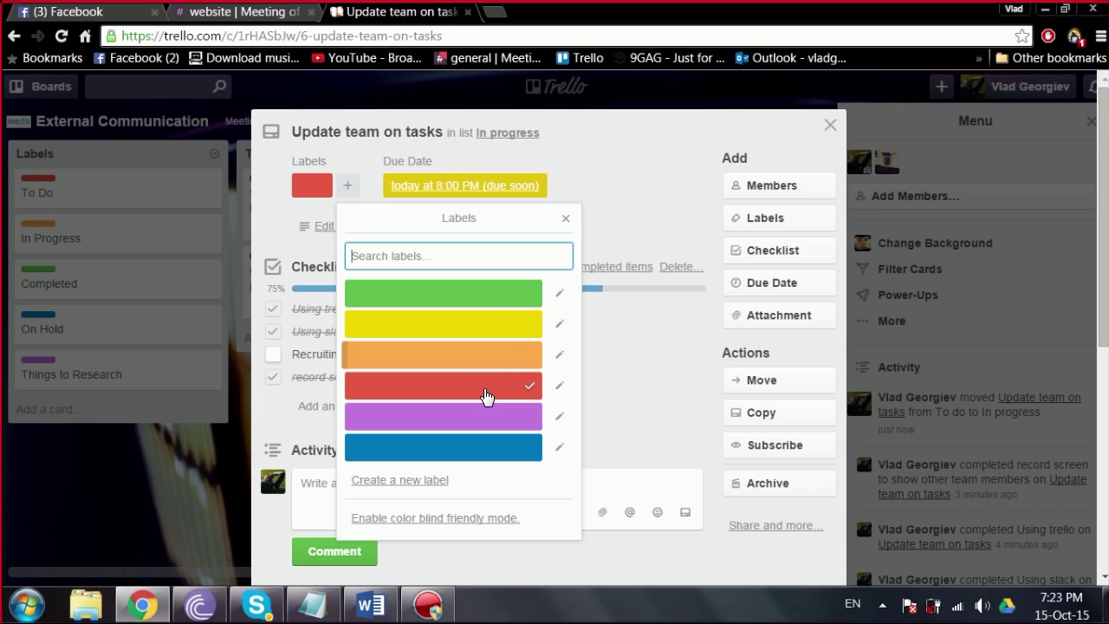
click(435, 360)
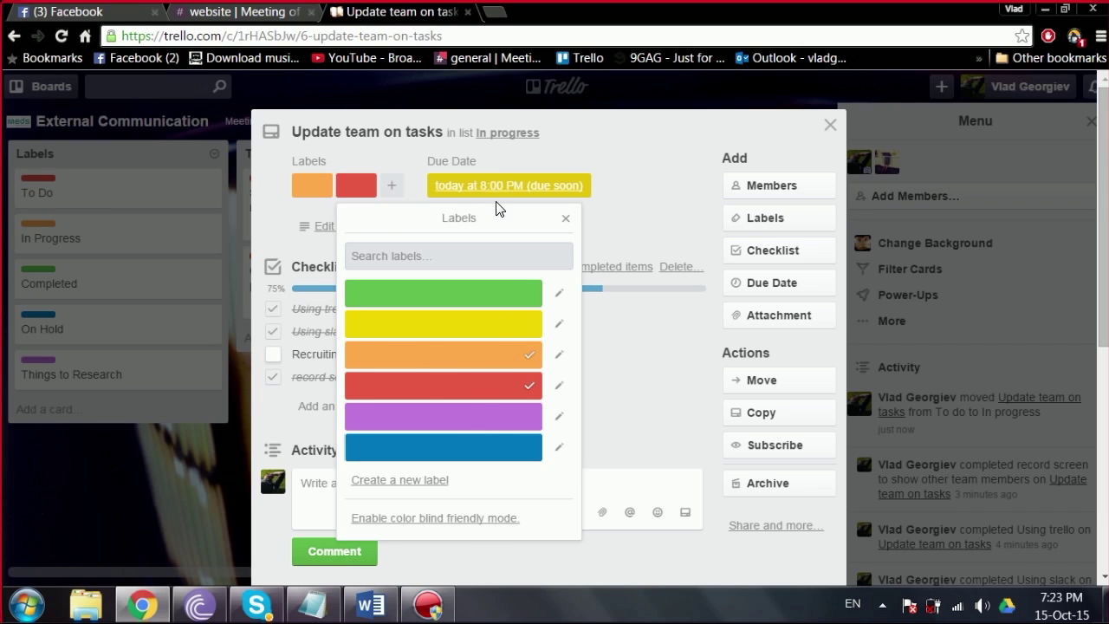
click(566, 218)
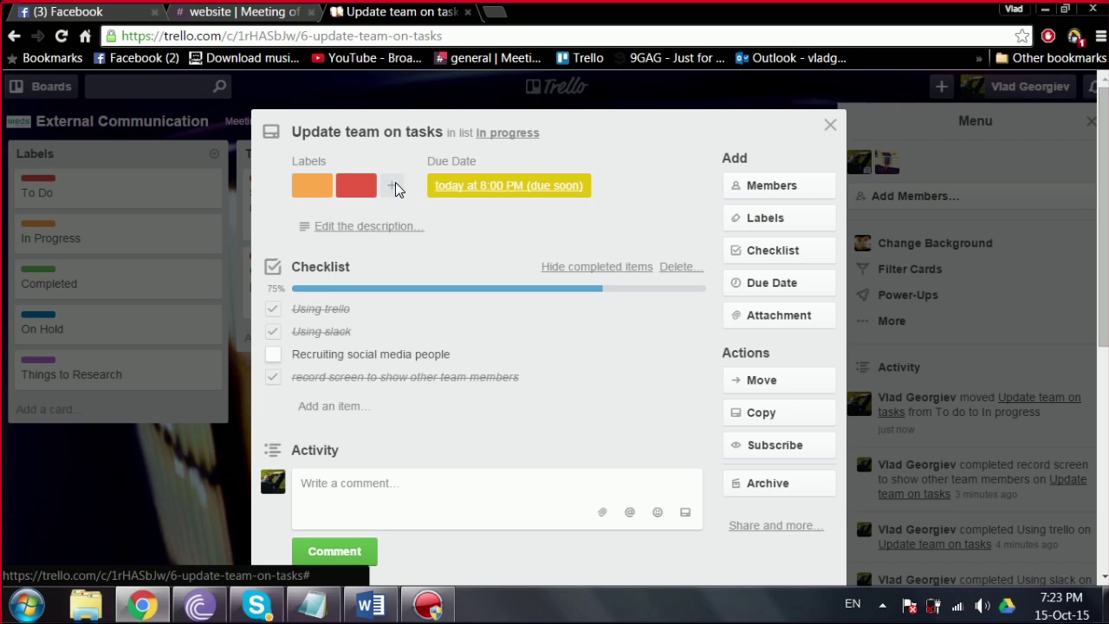
Step: Remove the red label from the card and close it
click(362, 192)
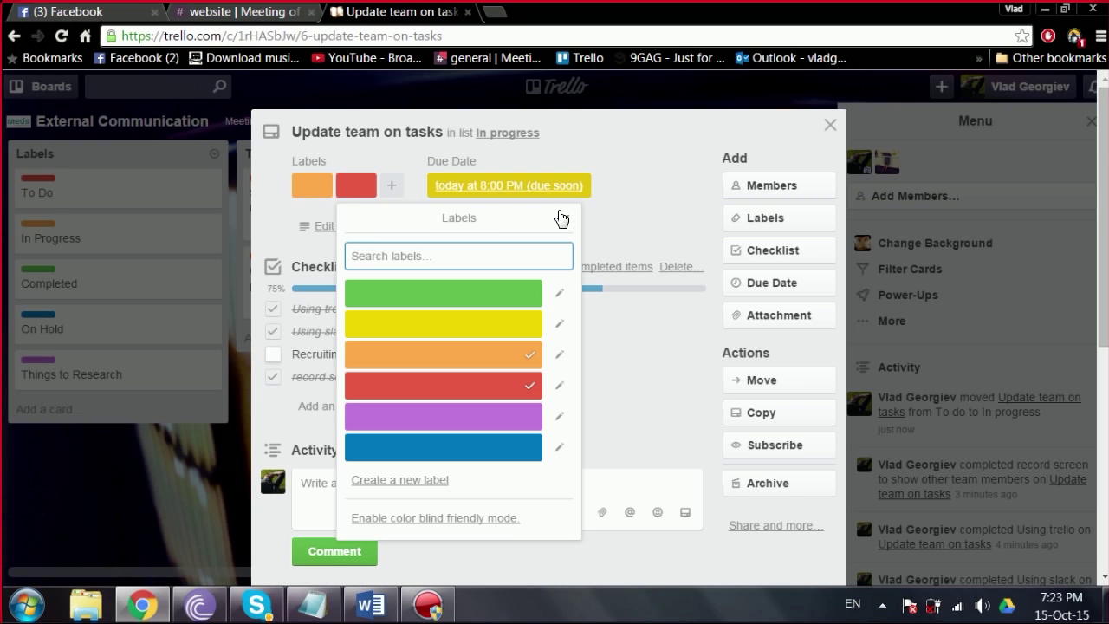
click(564, 217)
click(359, 189)
click(420, 381)
click(638, 376)
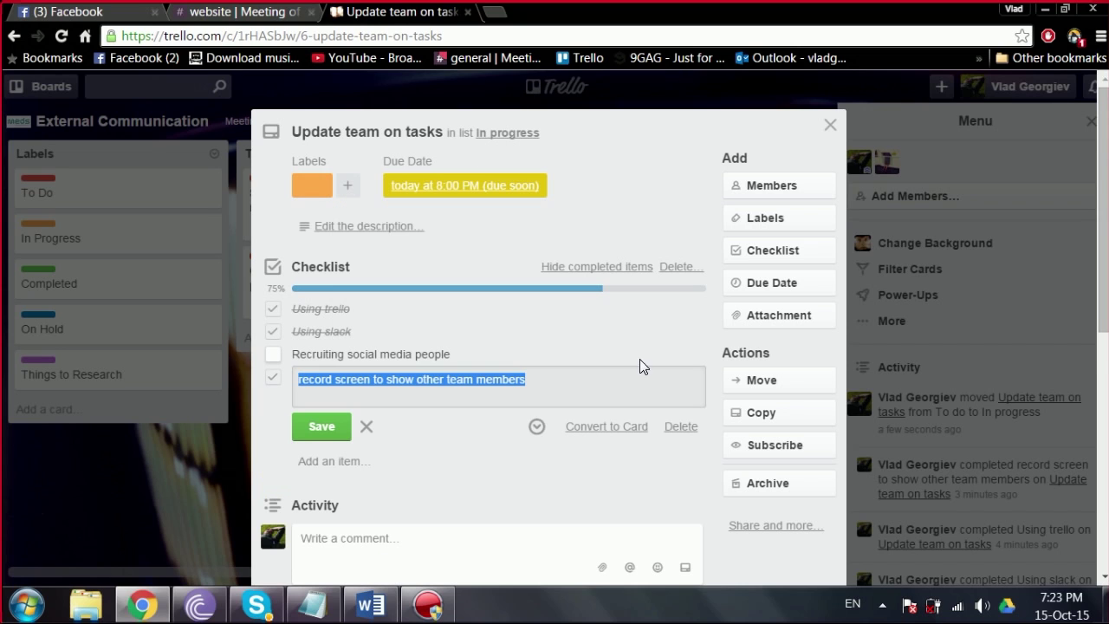
click(515, 463)
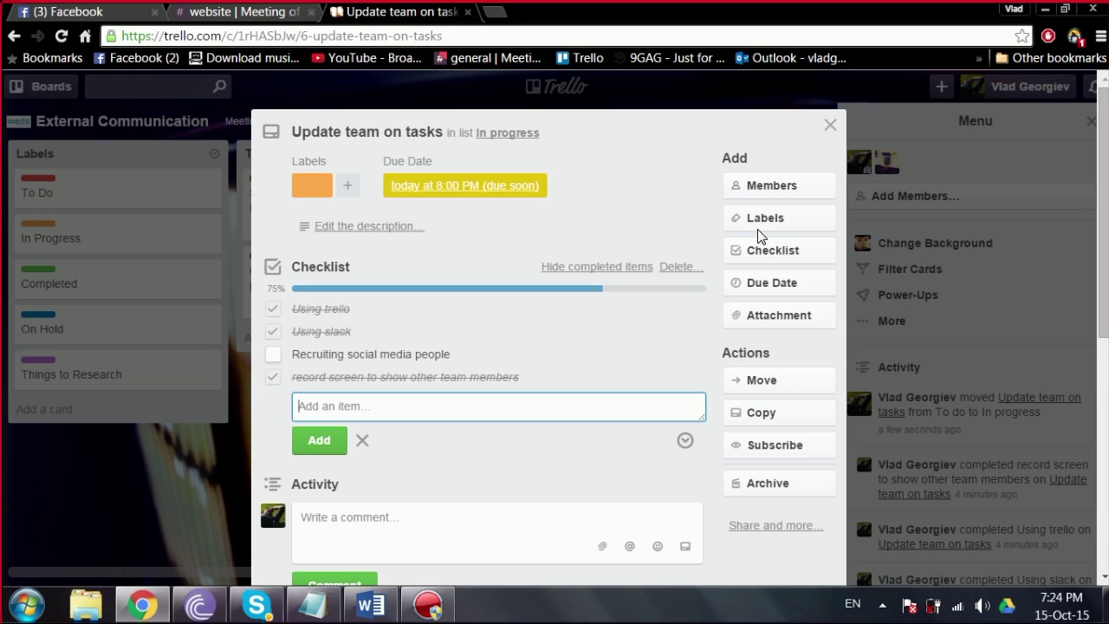
click(828, 127)
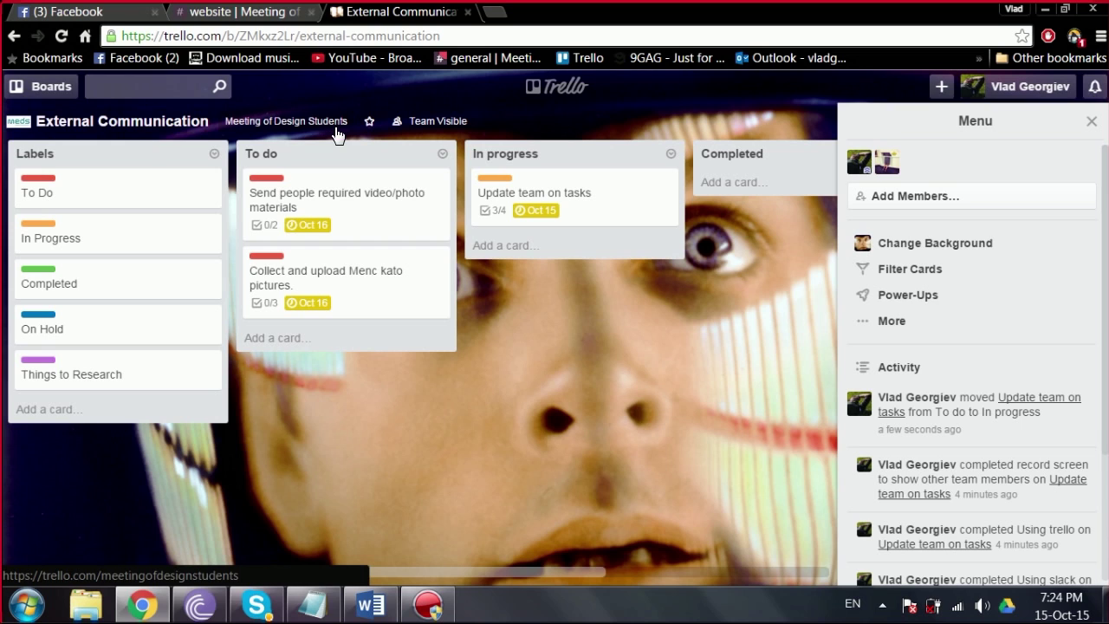
Step: Go to the Meeting of Design Students team page and open the MENC Ohrid board
click(308, 130)
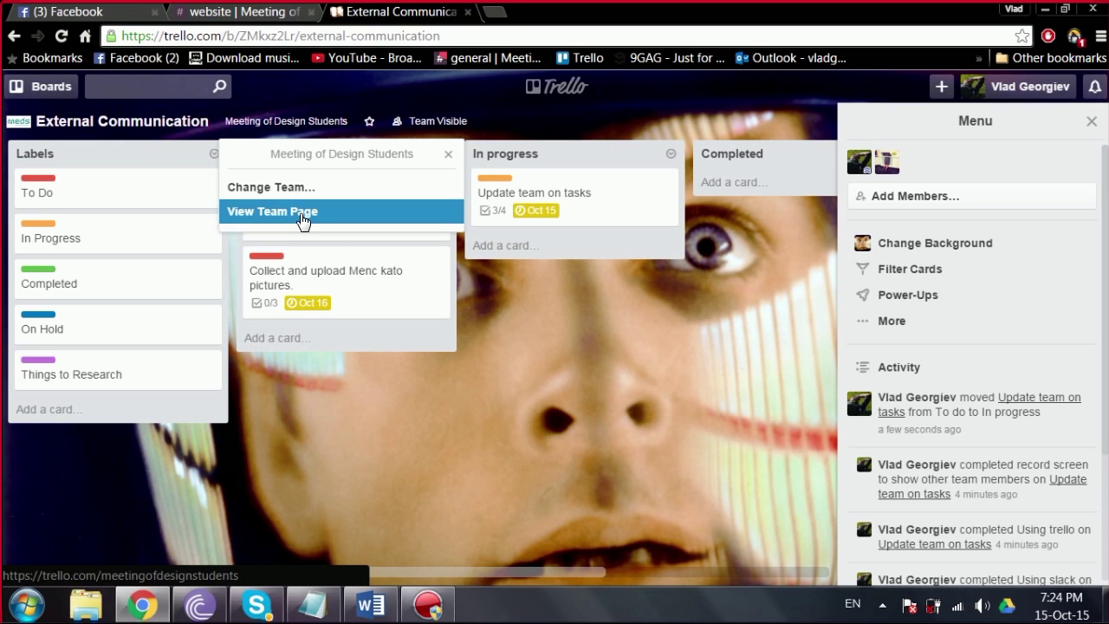
click(295, 214)
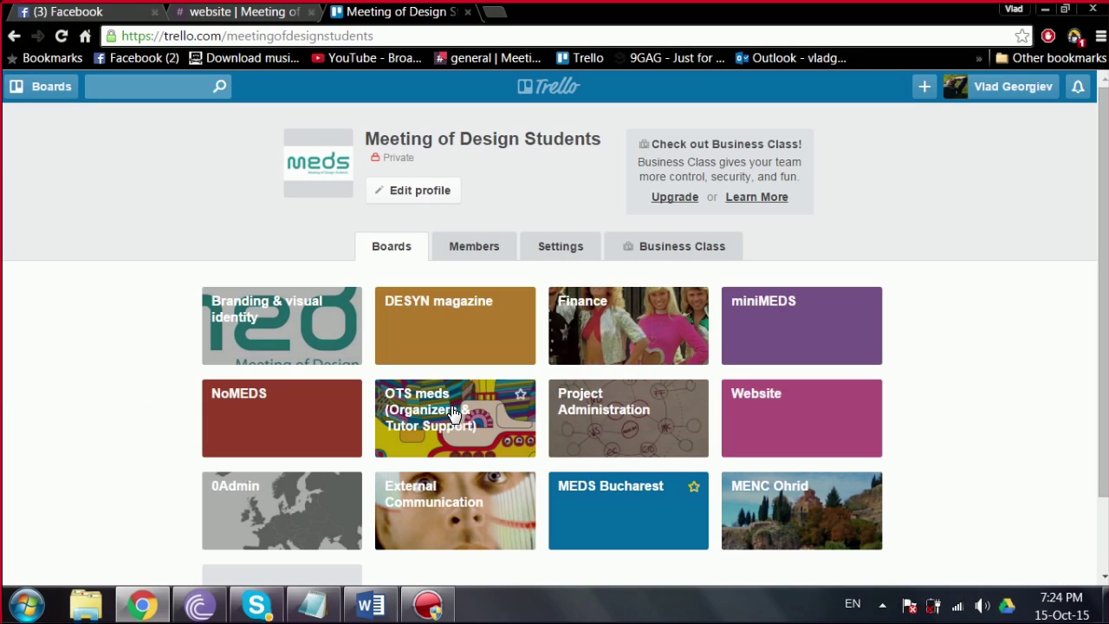
scroll(1100, 199, down, 1)
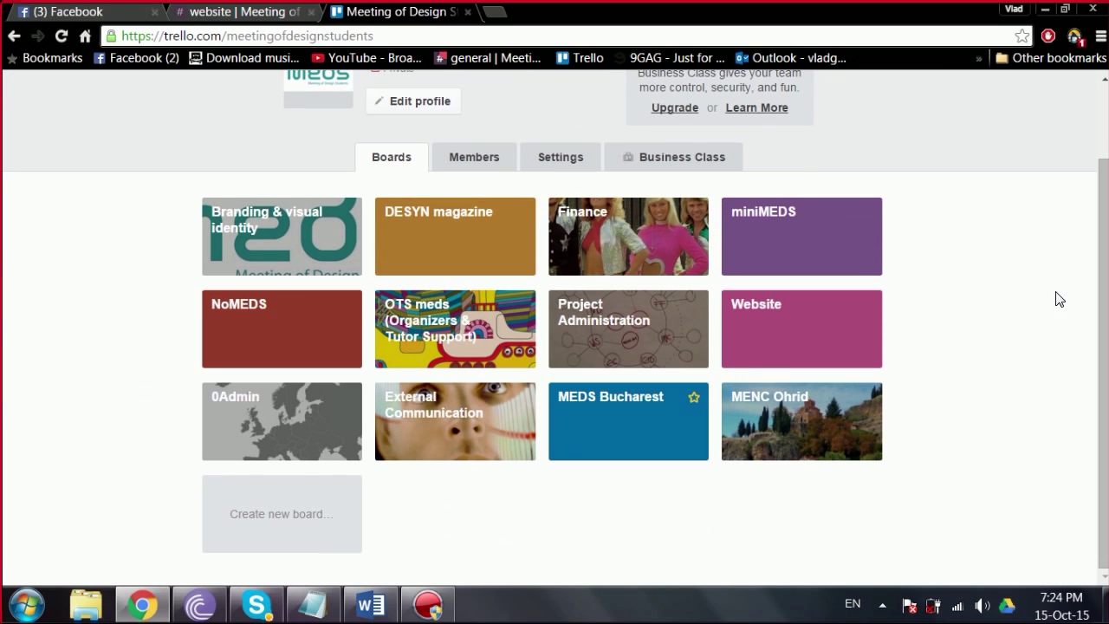
click(804, 419)
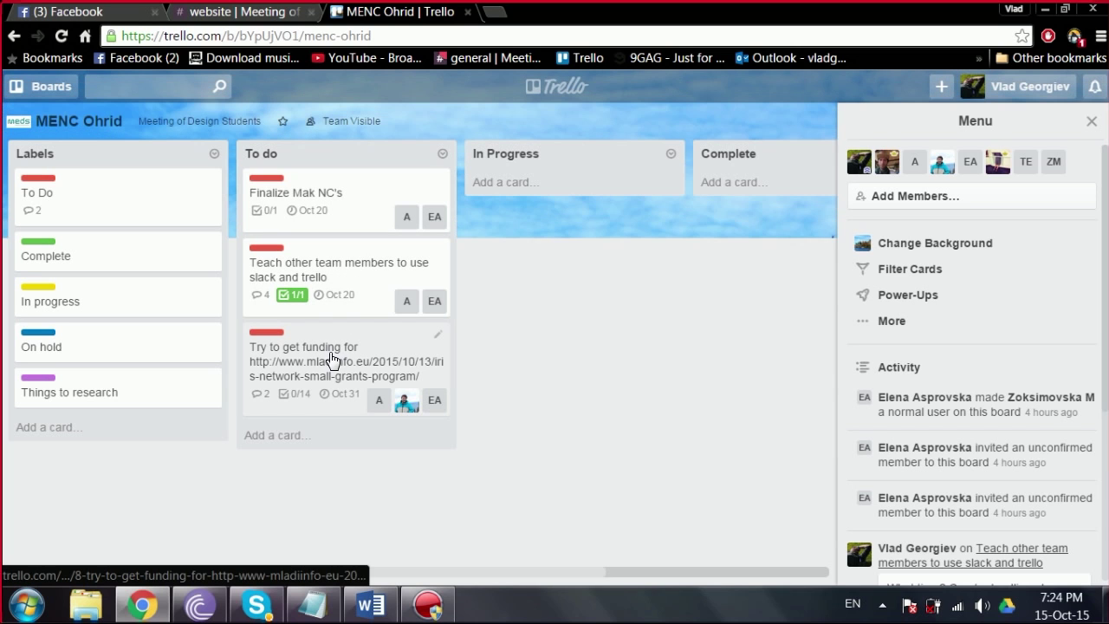
Step: Read through the card about teaching team members Slack and Trello, then close it
click(349, 280)
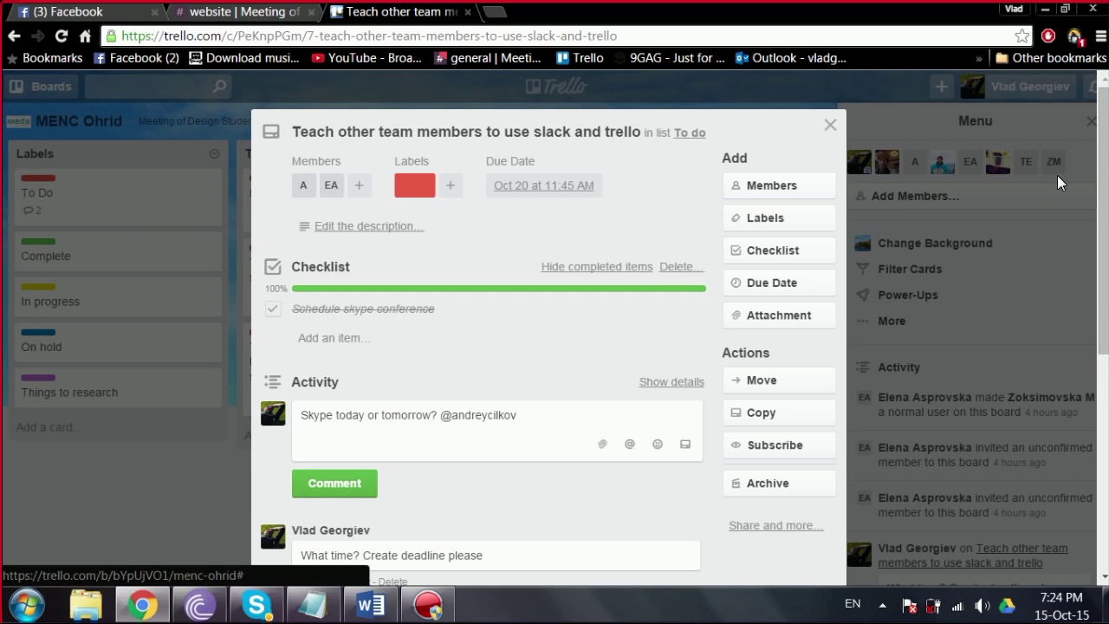
drag(1104, 196, 1087, 263)
scroll(1083, 257, up, 2)
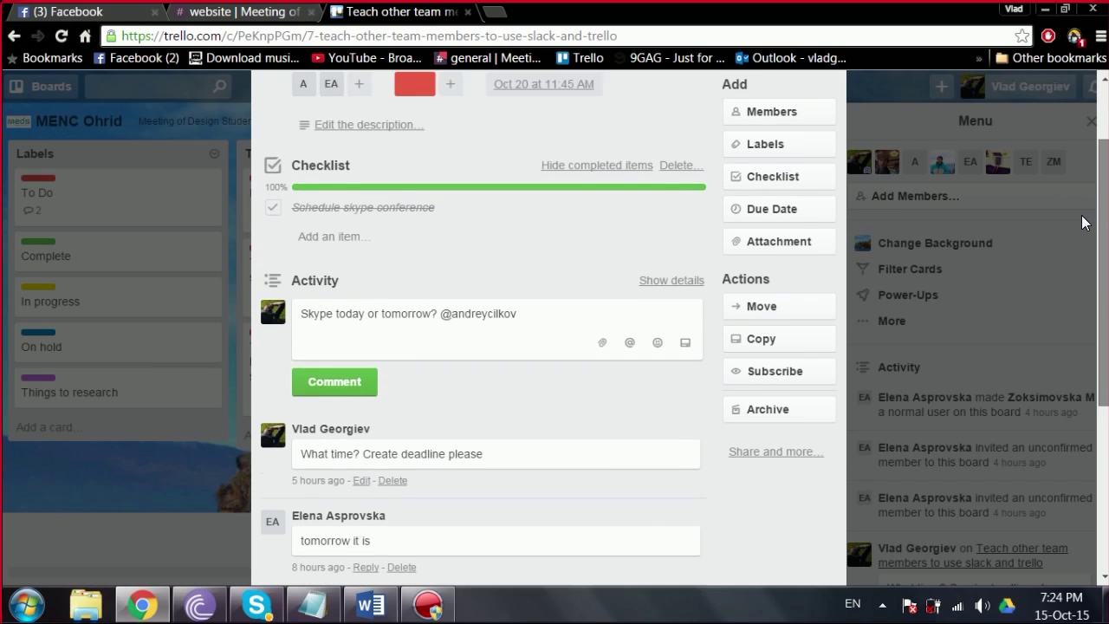
click(824, 104)
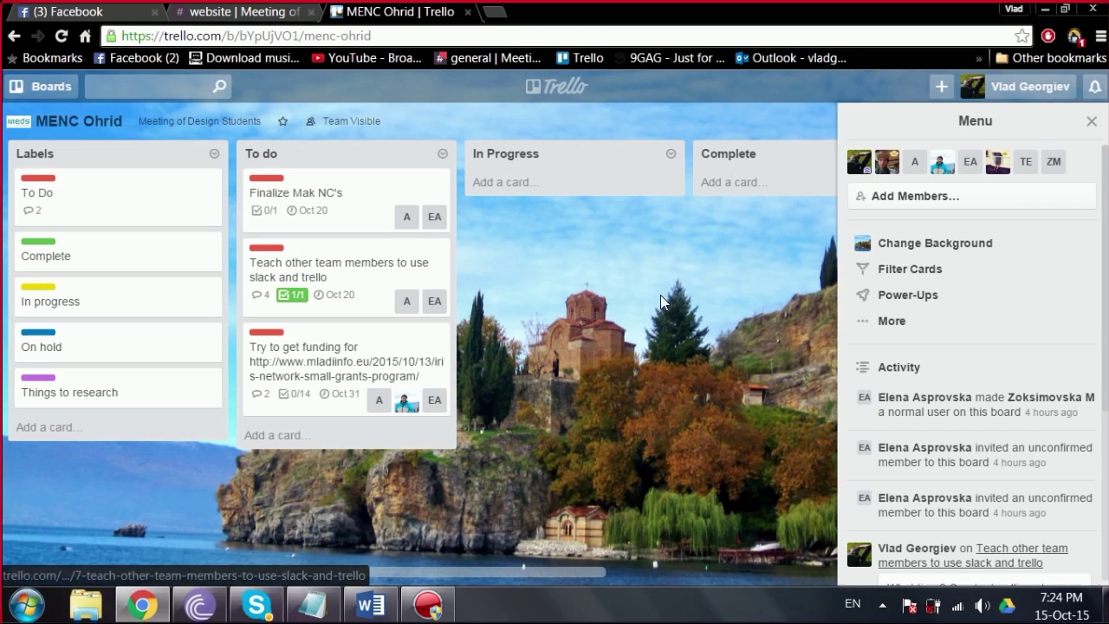
Step: Open the 'Try to get funding' card and tick its first Mladiinfo grant requirement
click(327, 374)
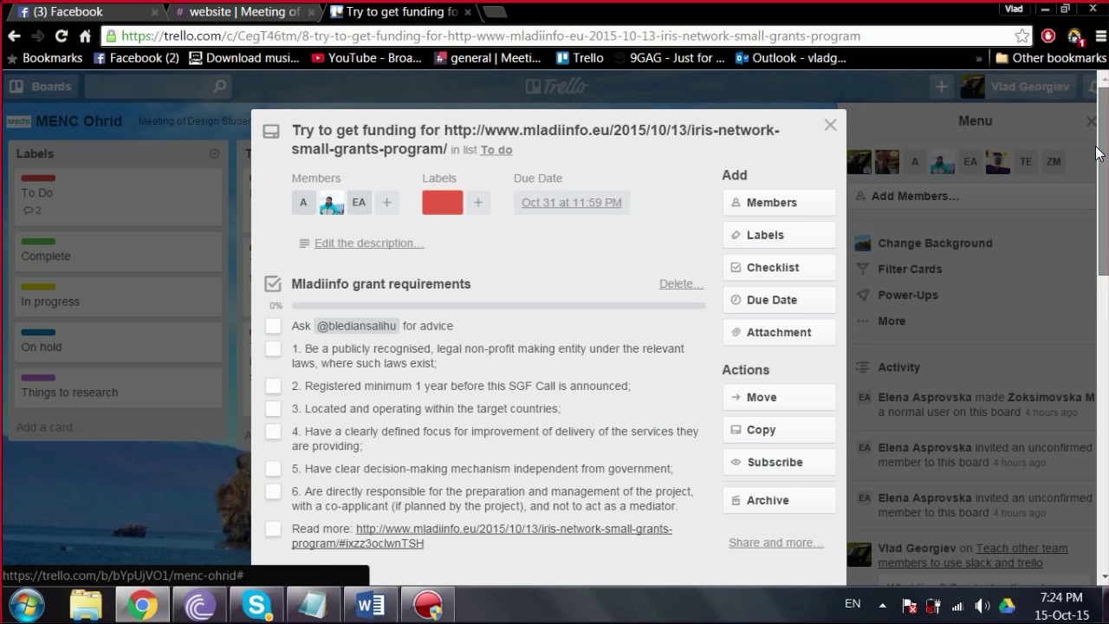
scroll(1097, 158, down, 1)
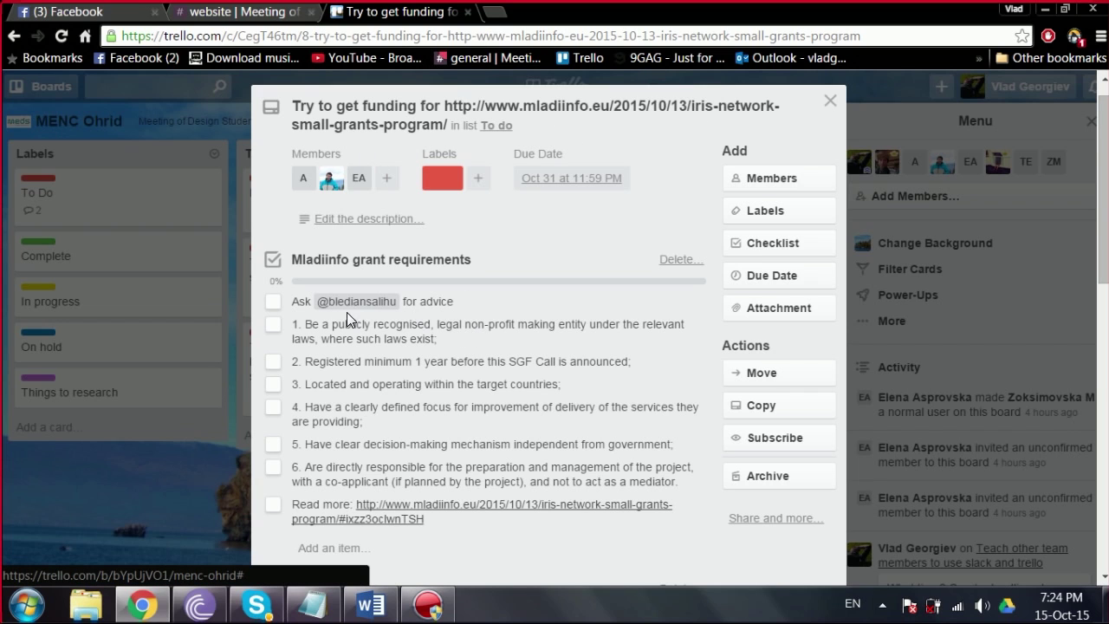
click(273, 303)
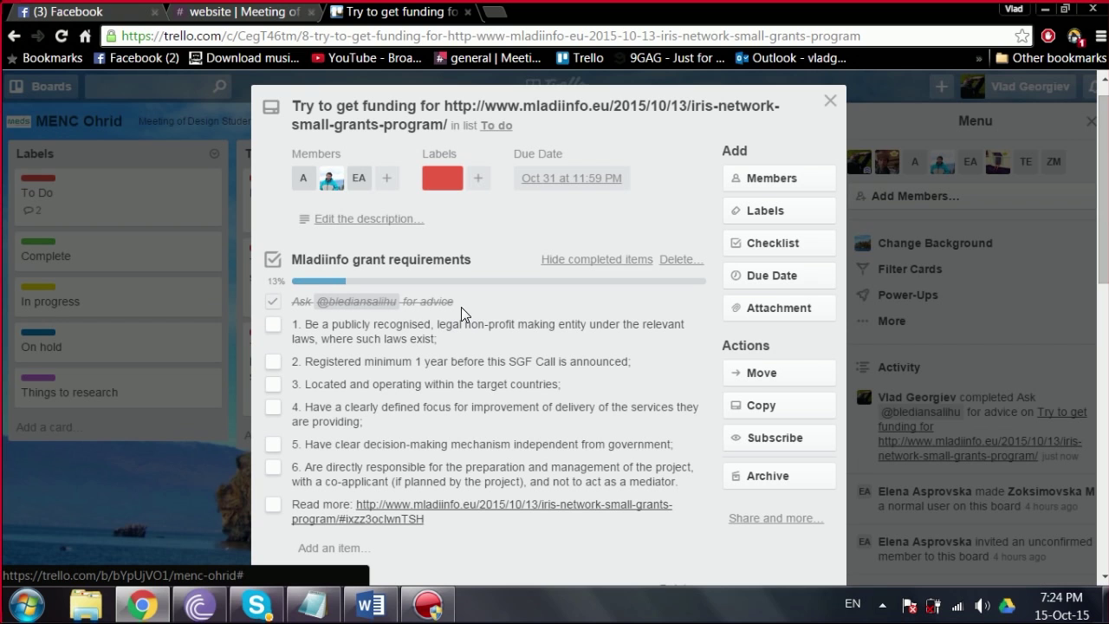
Step: Scroll down and read the funding card's comment and reply
scroll(1100, 211, down, 2)
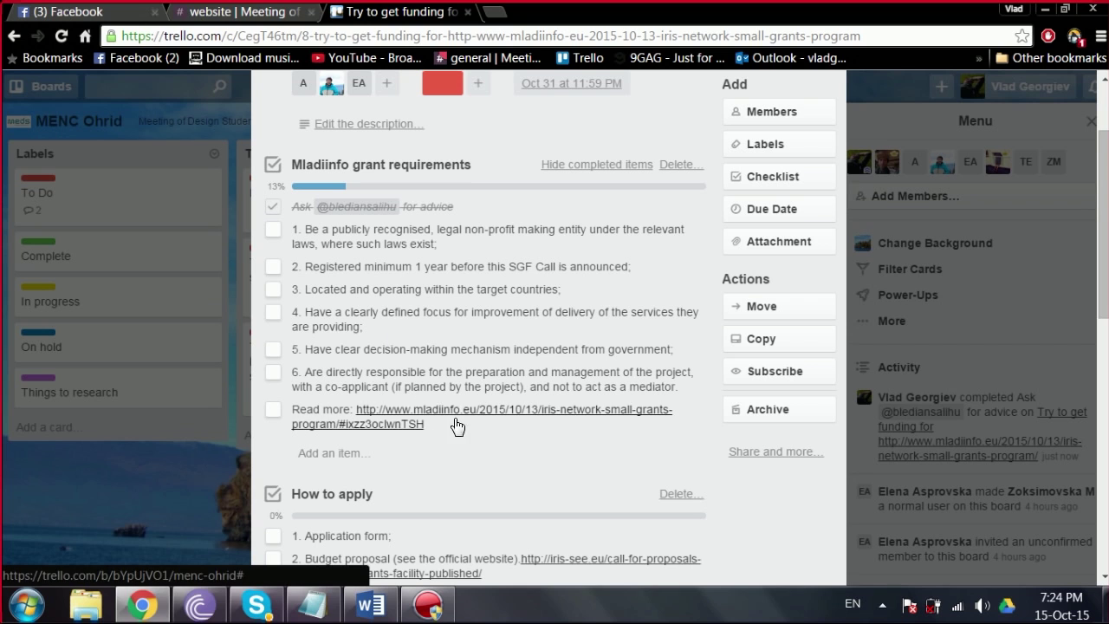
scroll(1066, 329, down, 5)
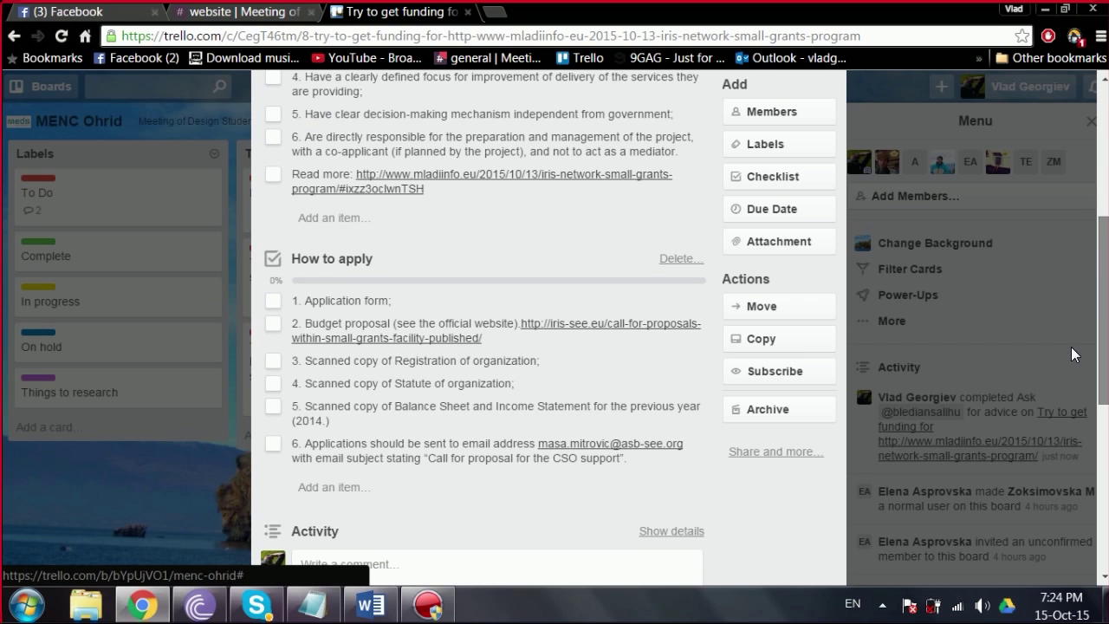
scroll(1067, 399, down, 3)
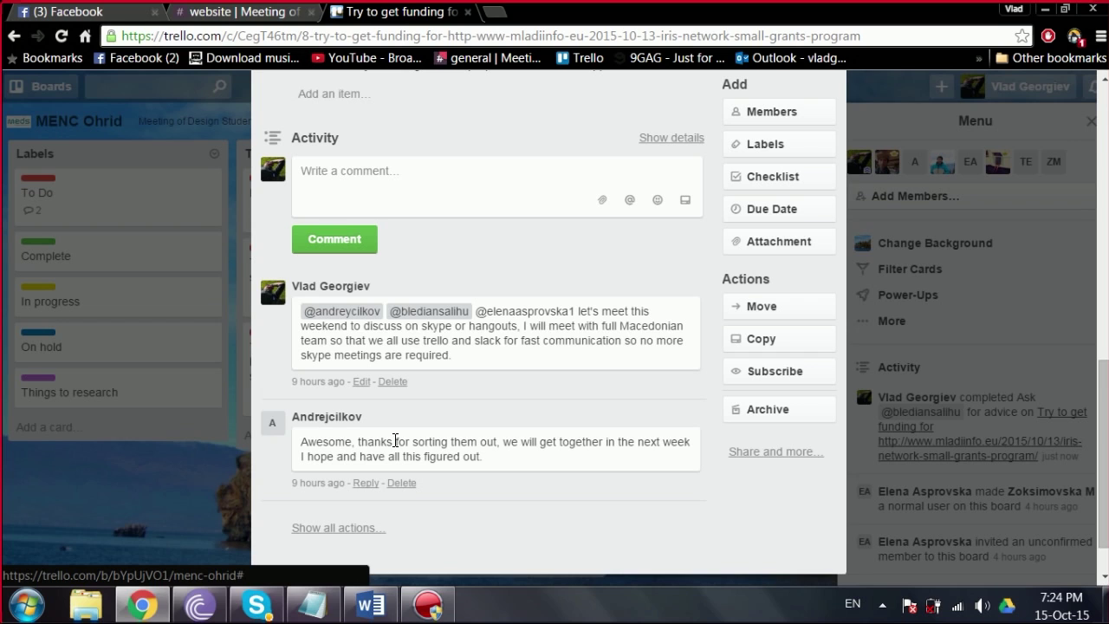
drag(494, 460, 268, 438)
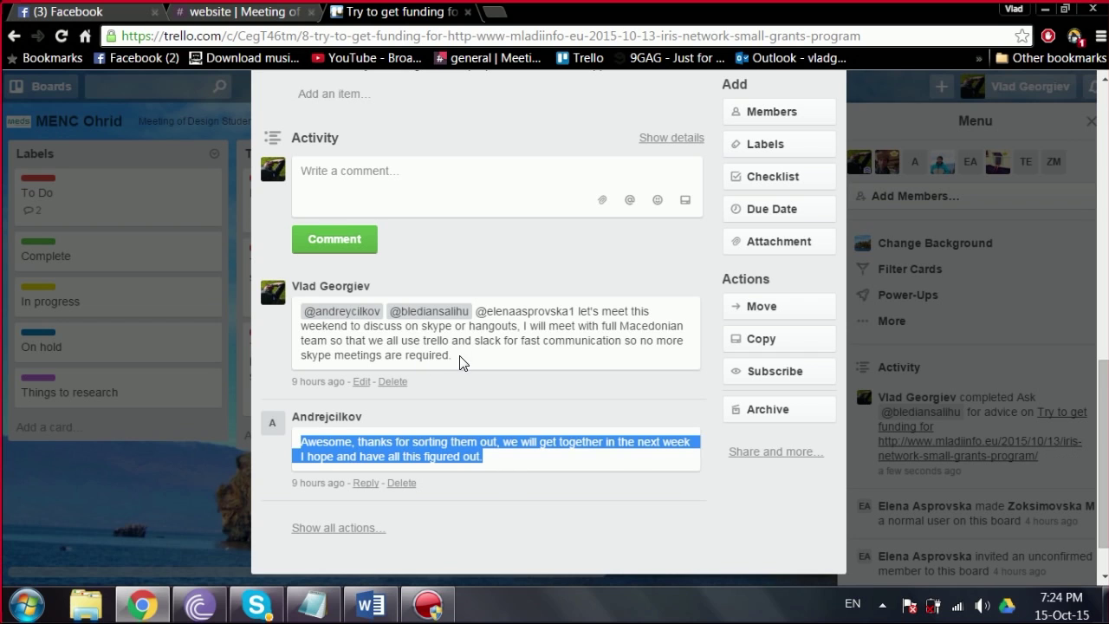
drag(458, 361, 293, 315)
click(487, 383)
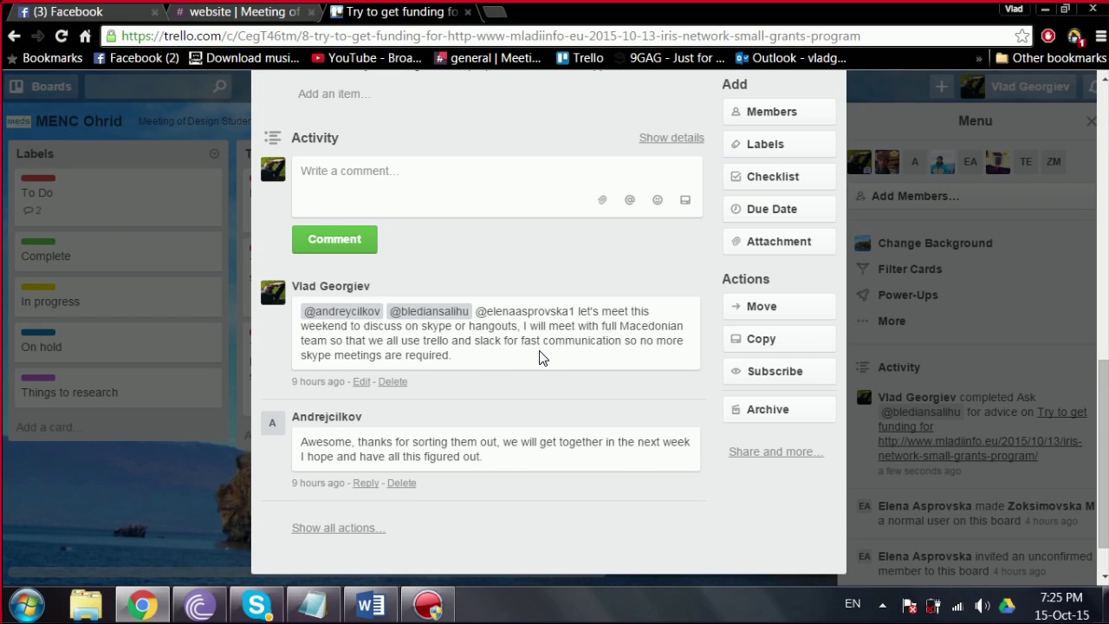
drag(1102, 385, 1060, 104)
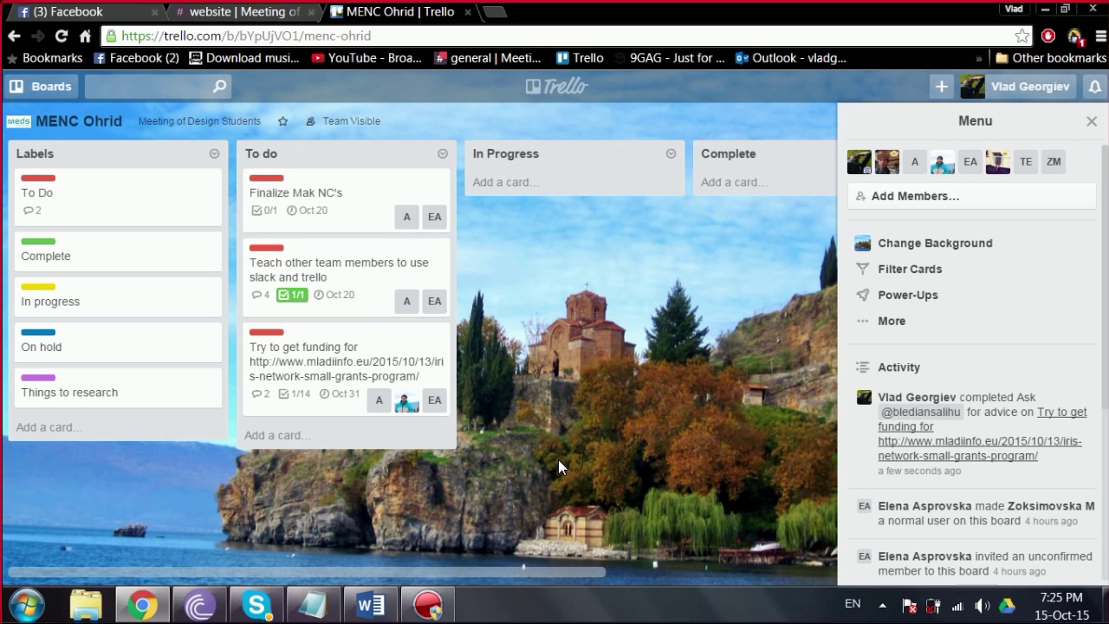
Step: Switch to the team's Slack workspace and open the Slackbot direct message conversation
click(242, 12)
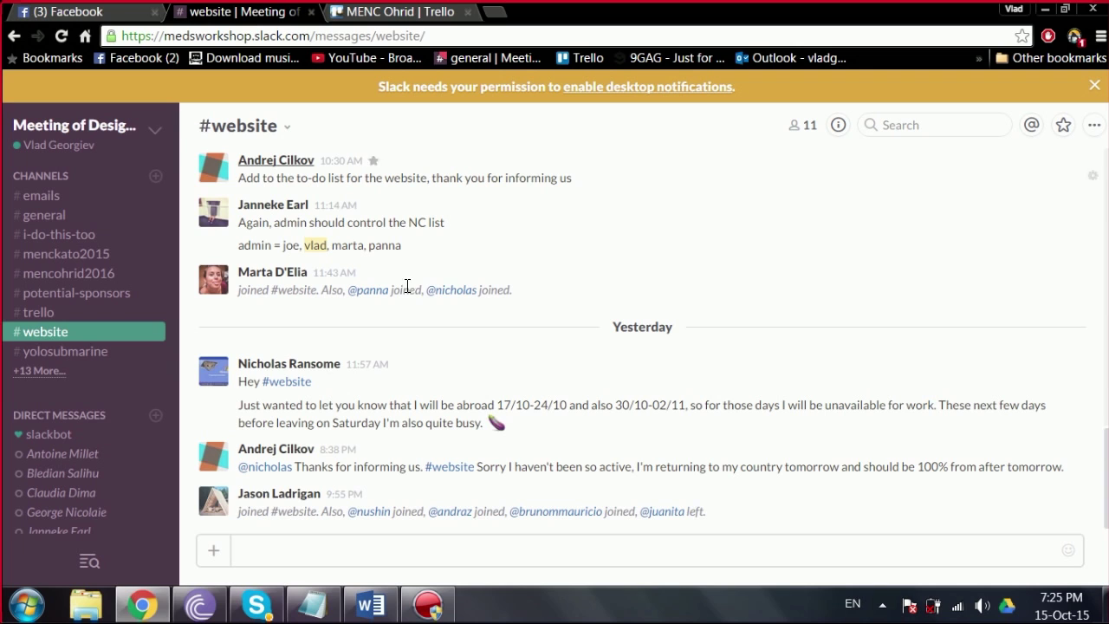
drag(168, 251, 164, 367)
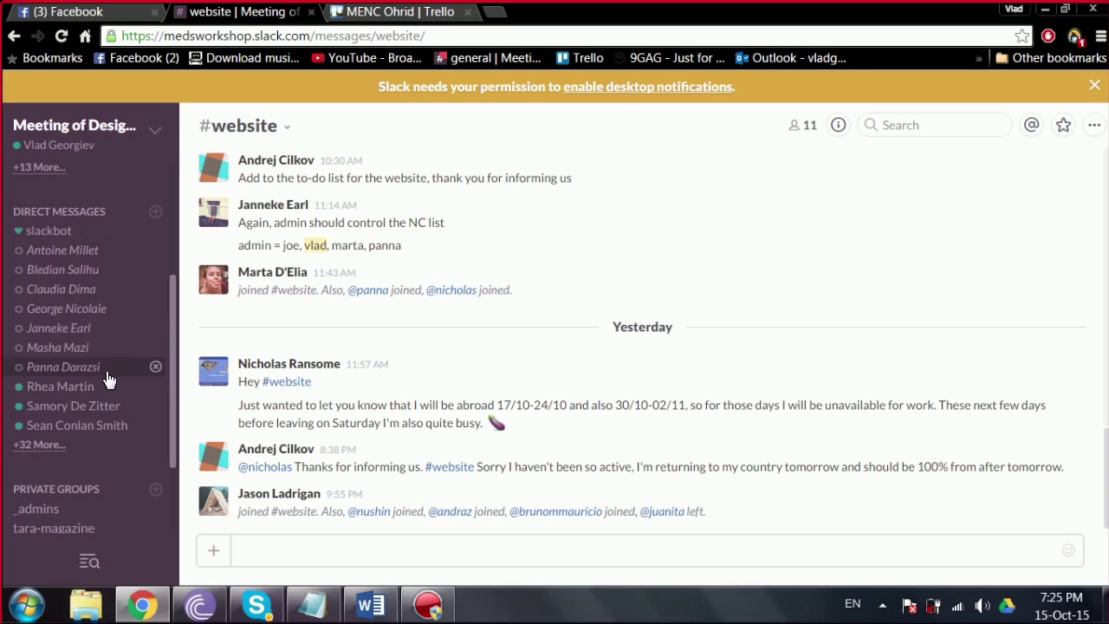
drag(170, 299, 164, 256)
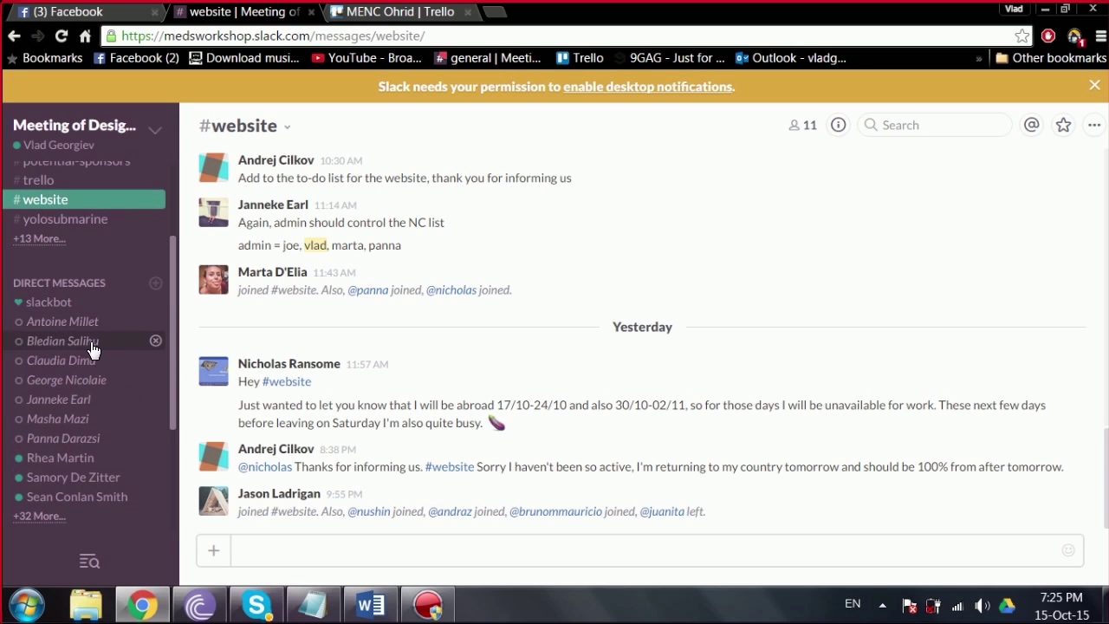
click(81, 305)
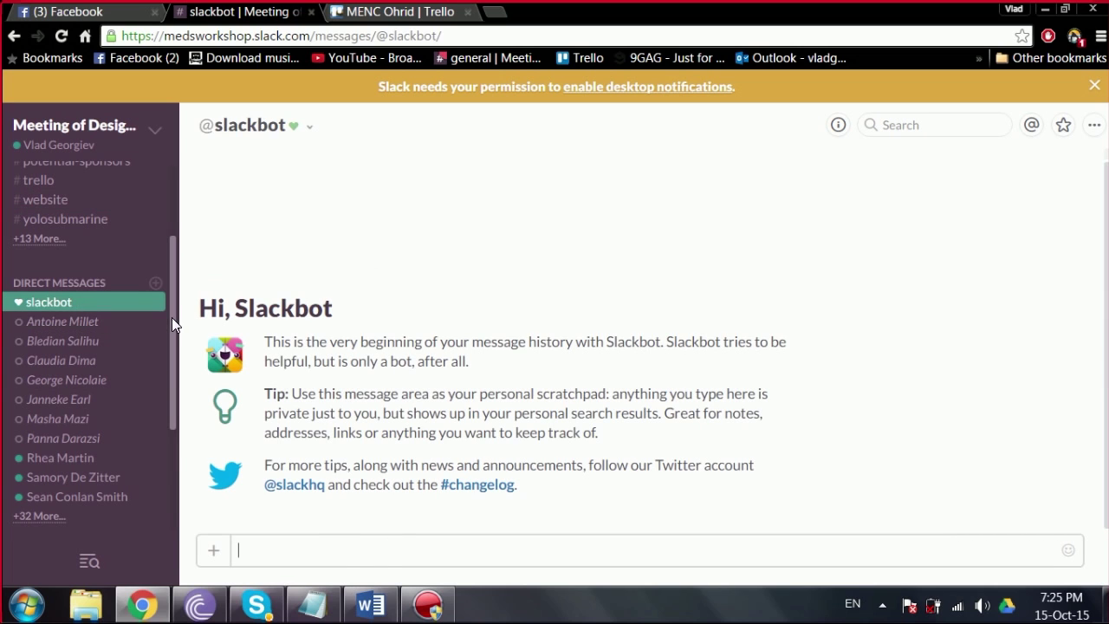
drag(173, 320, 141, 428)
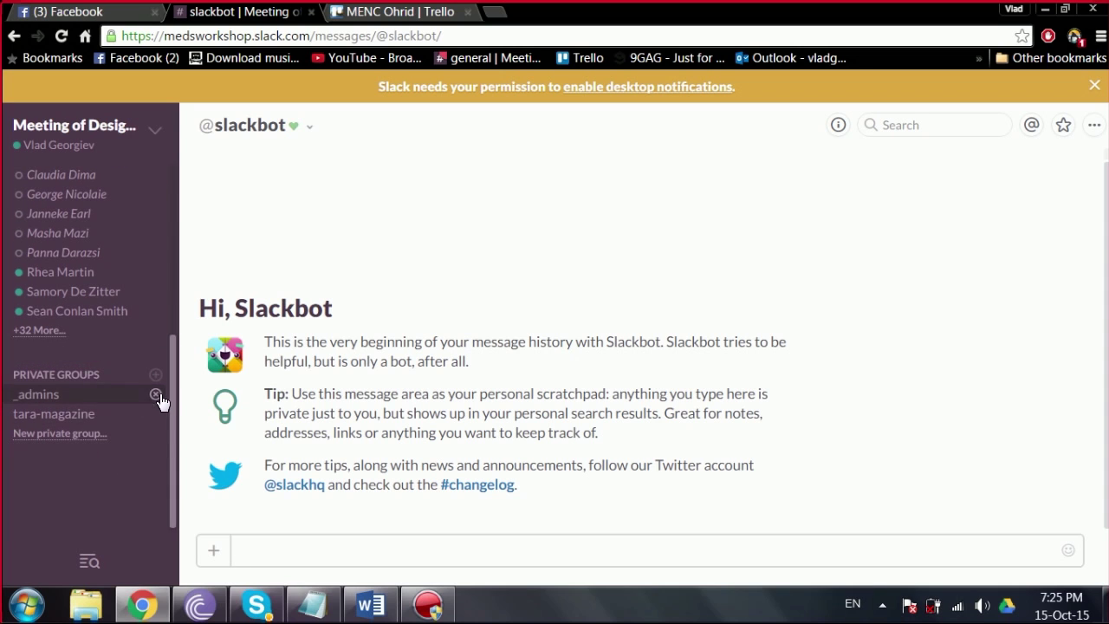
mouse_move(170, 405)
mouse_down()
mouse_move(177, 362)
mouse_move(164, 406)
mouse_up()
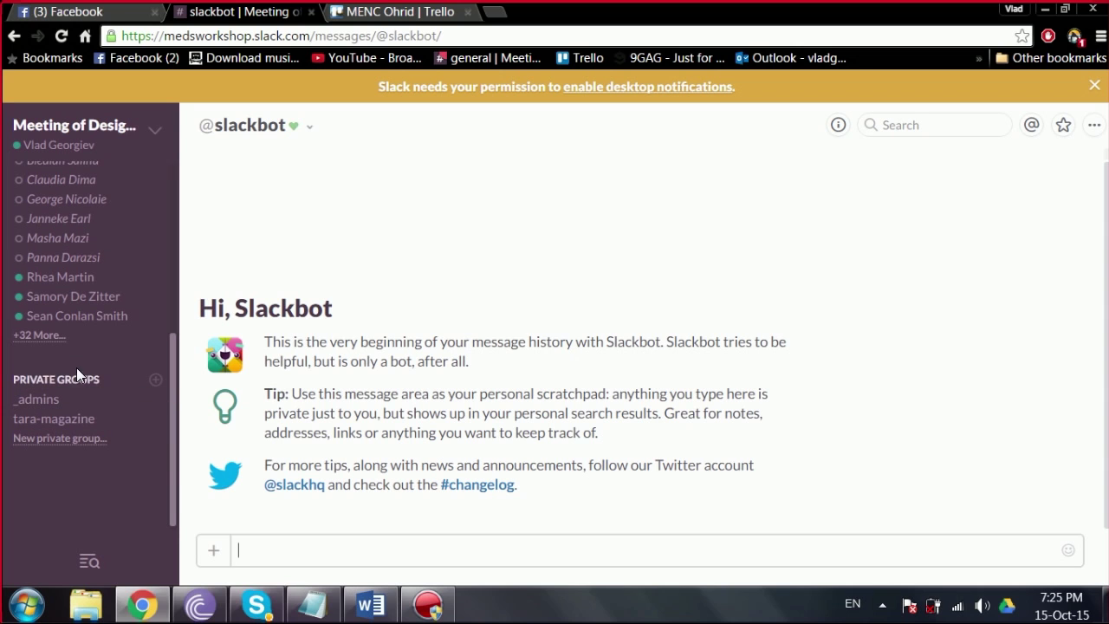
drag(170, 464, 165, 260)
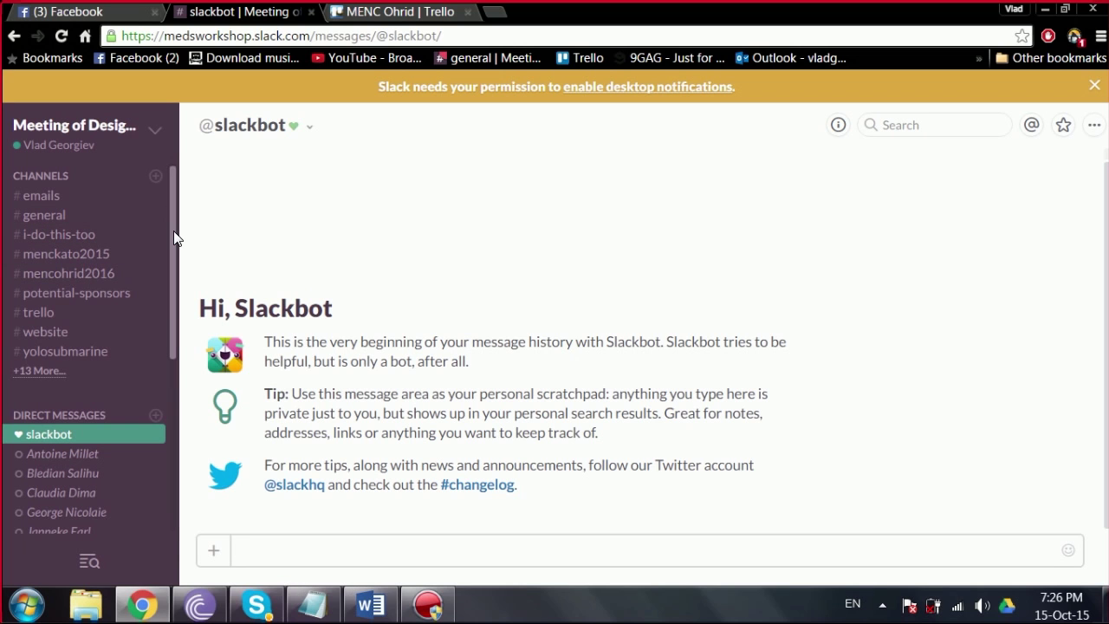
Step: Browse all team channels, preview #soundtrack and join it as its 12th member
click(40, 370)
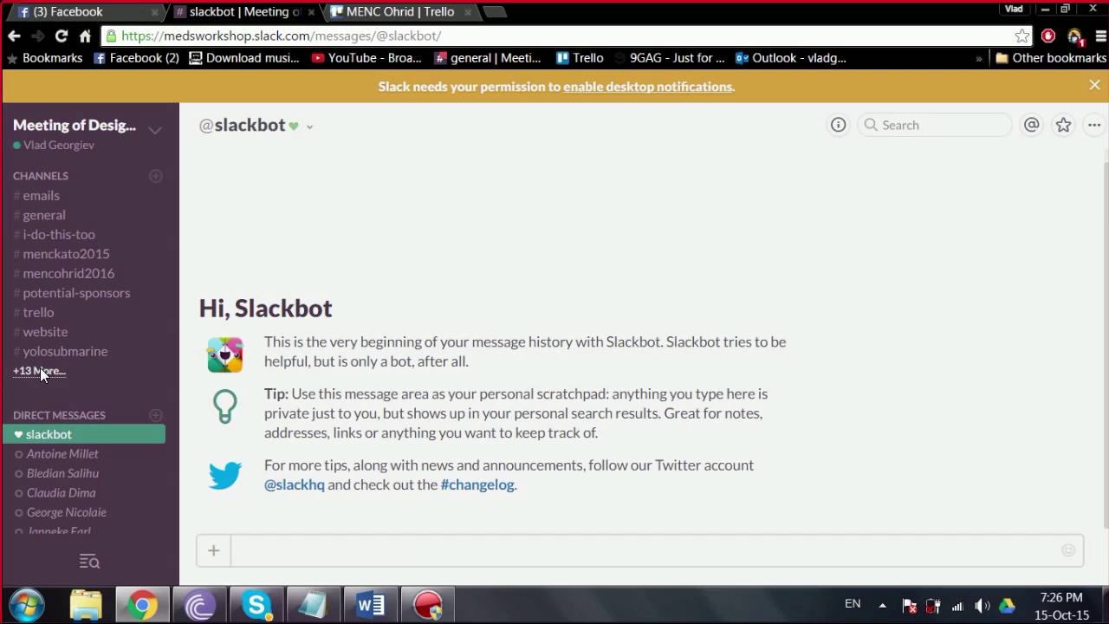
drag(759, 222, 750, 346)
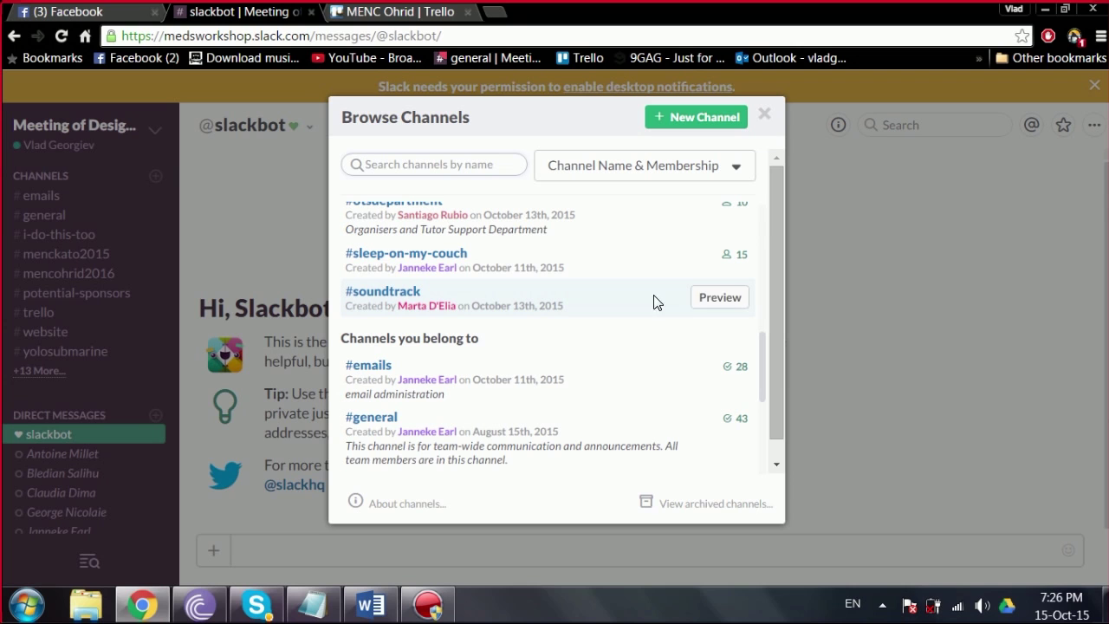
click(698, 298)
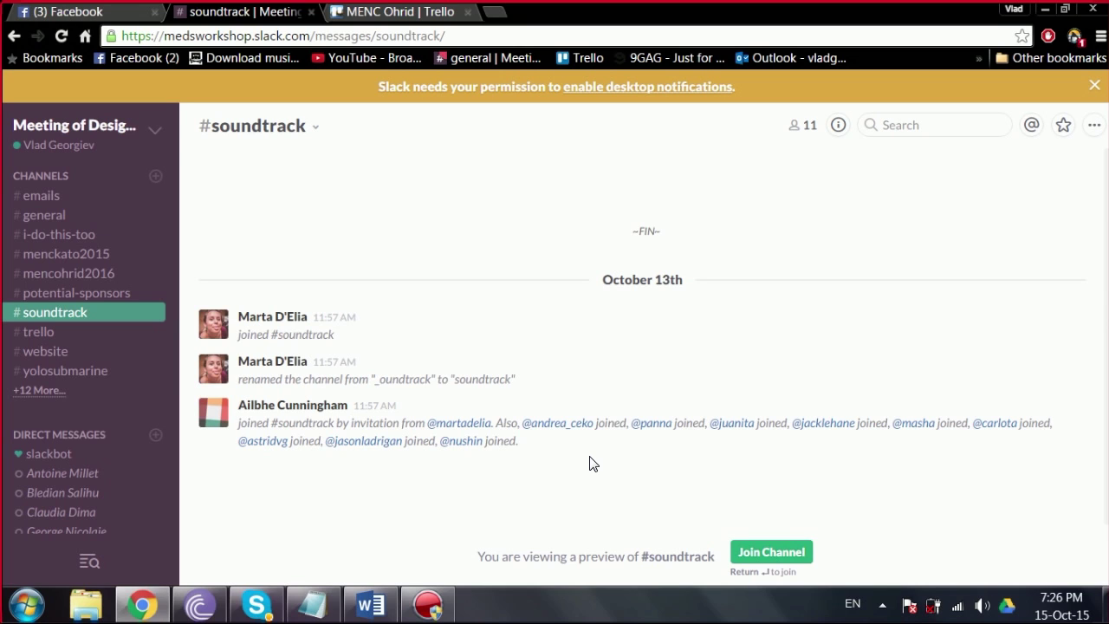
click(791, 557)
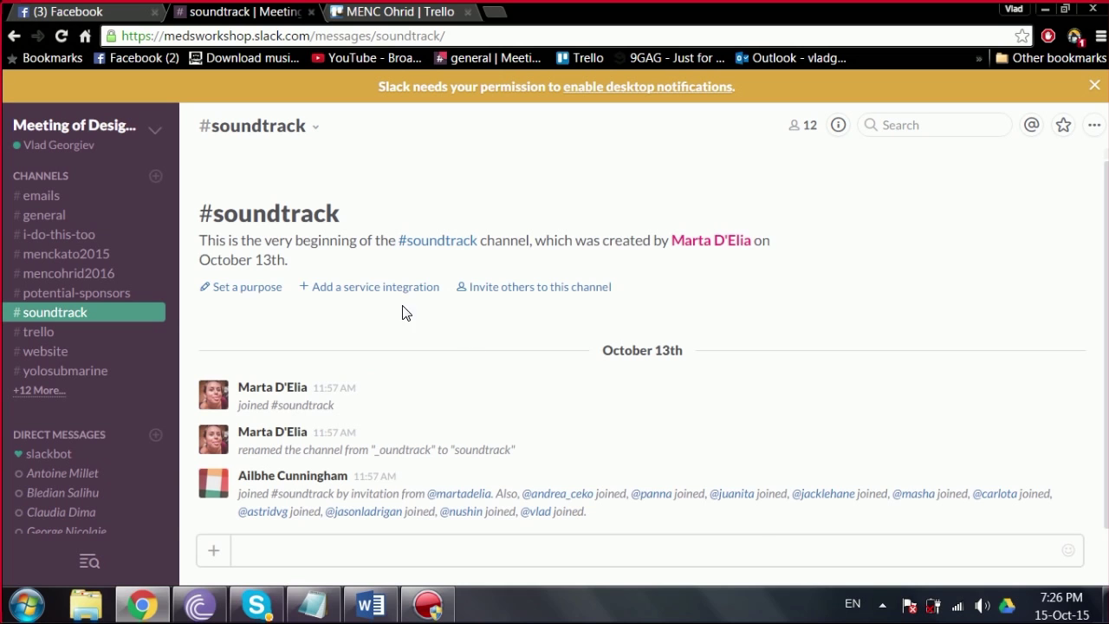
scroll(167, 299, down, 1)
scroll(149, 308, up, 1)
Step: Allow desktop notifications for Meeting of Design Students and preview the Knock Brush sound
click(672, 87)
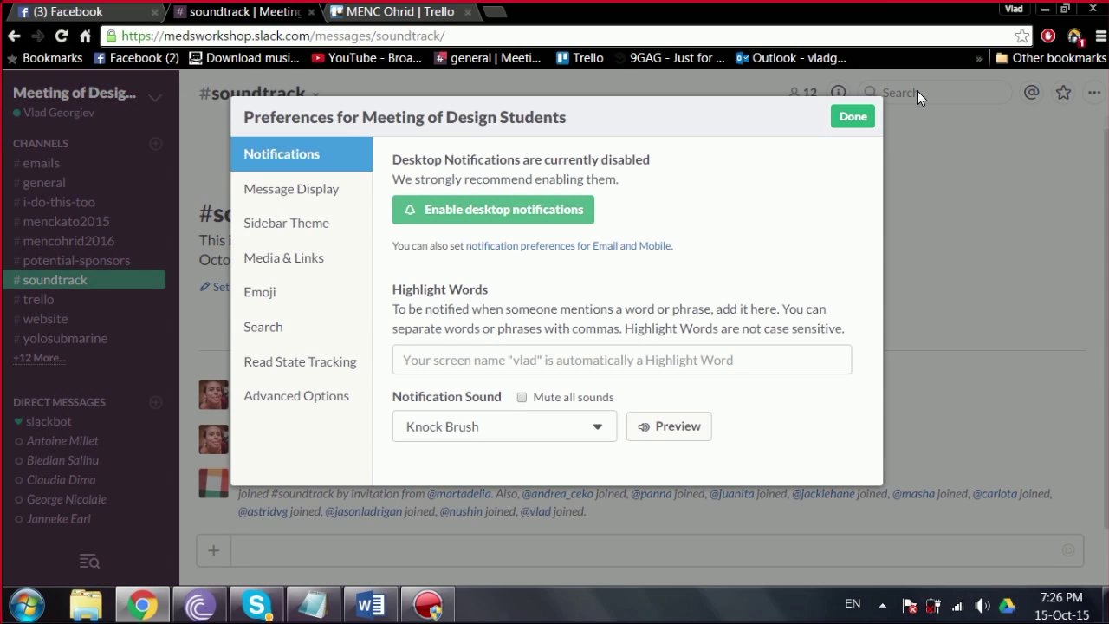
click(507, 210)
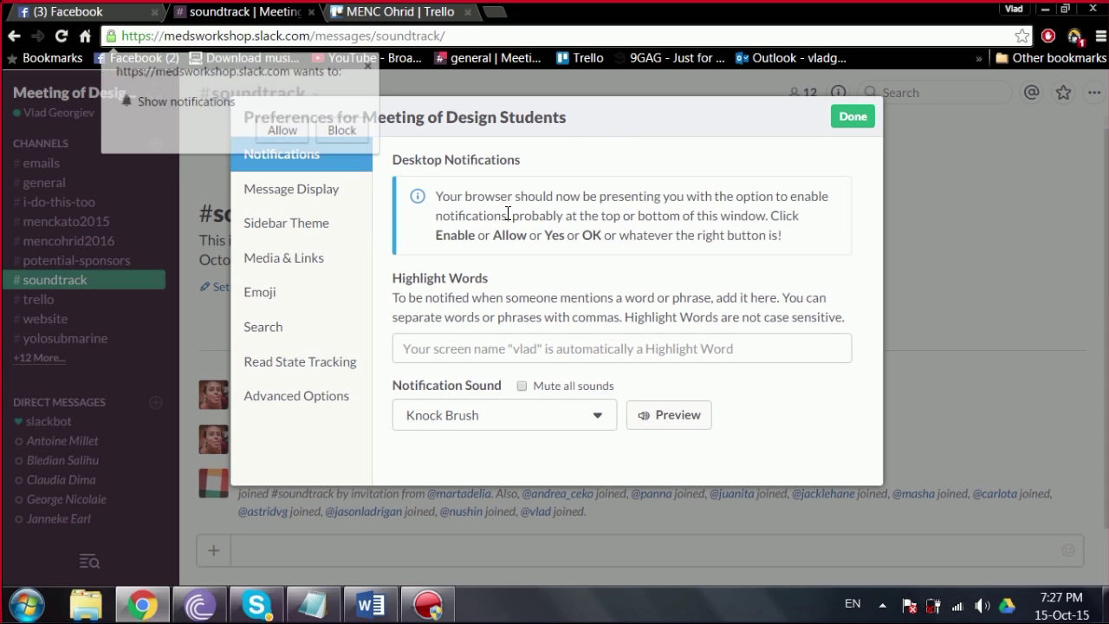
click(292, 130)
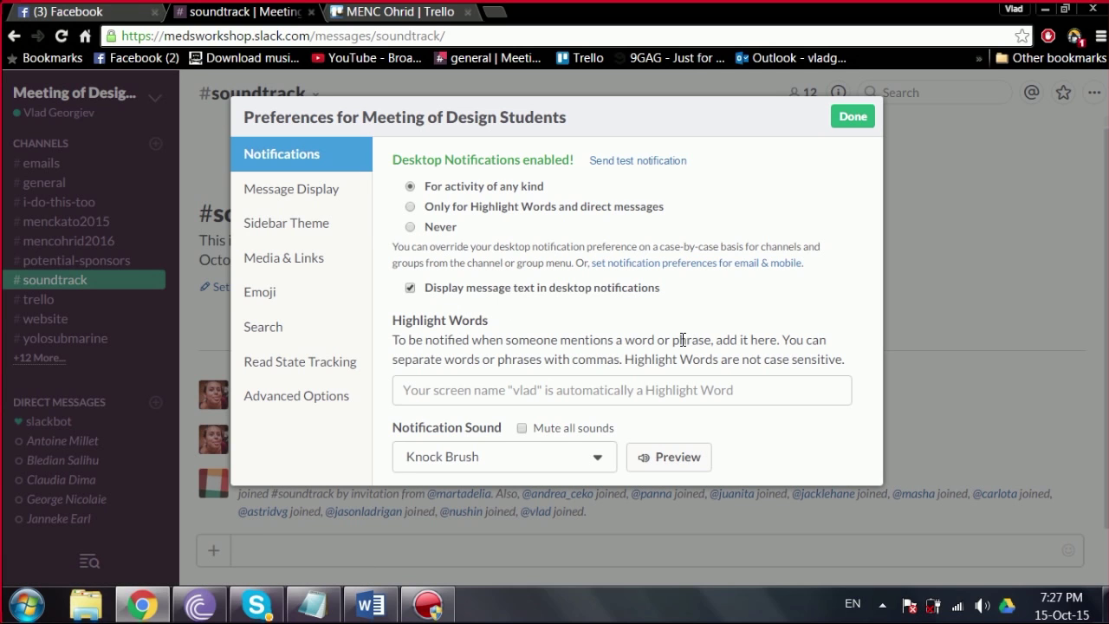
click(657, 466)
Step: Close the preferences and search the team's messages for 'email'
click(852, 116)
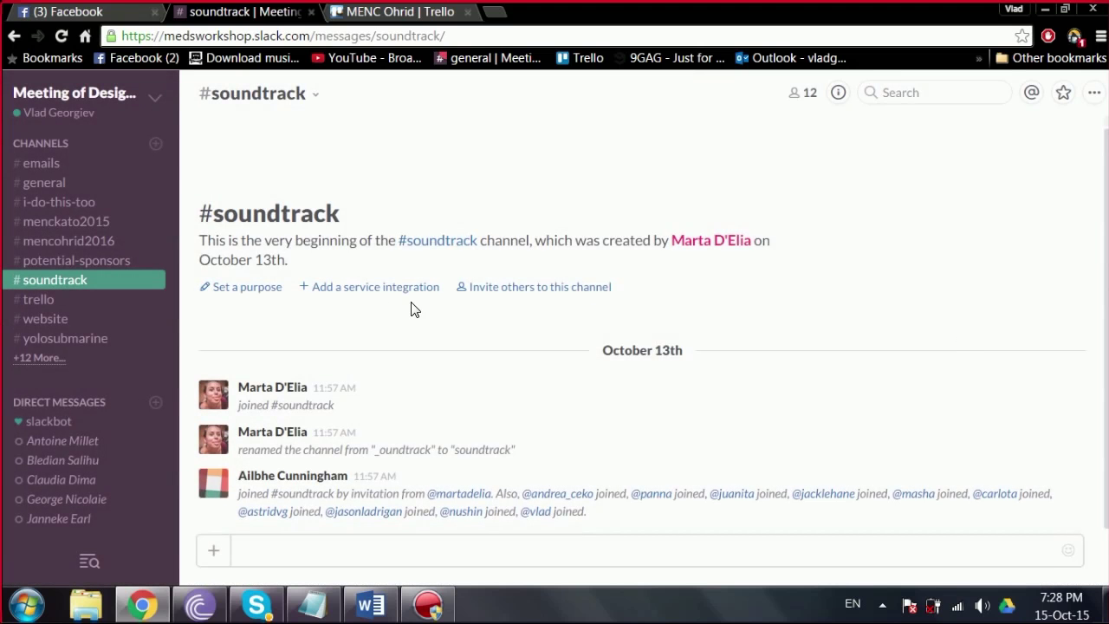
click(881, 102)
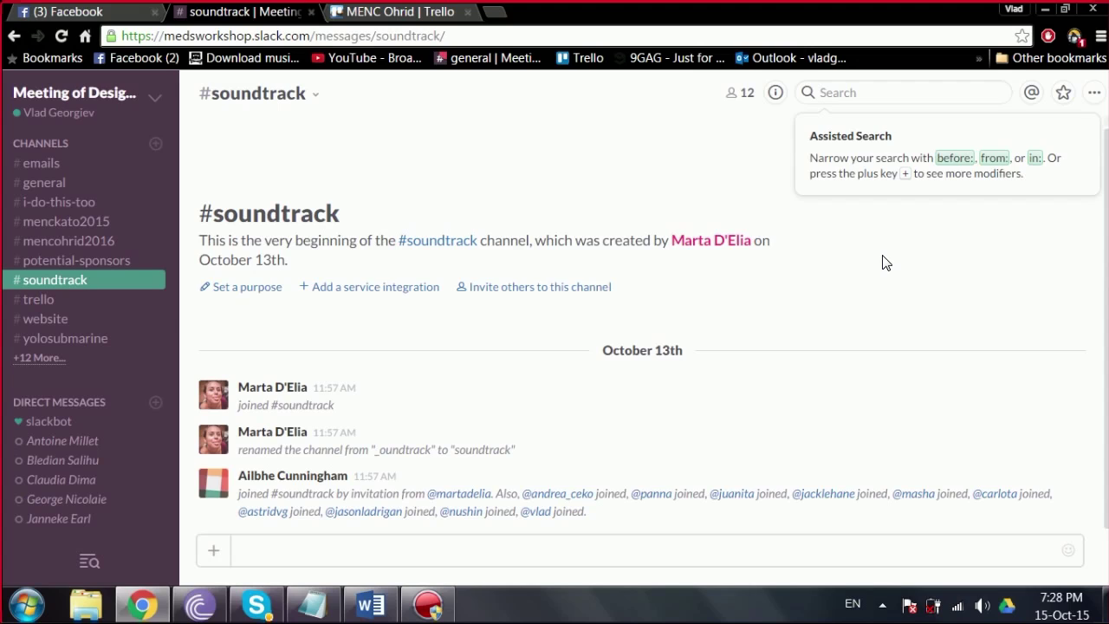
text(email)
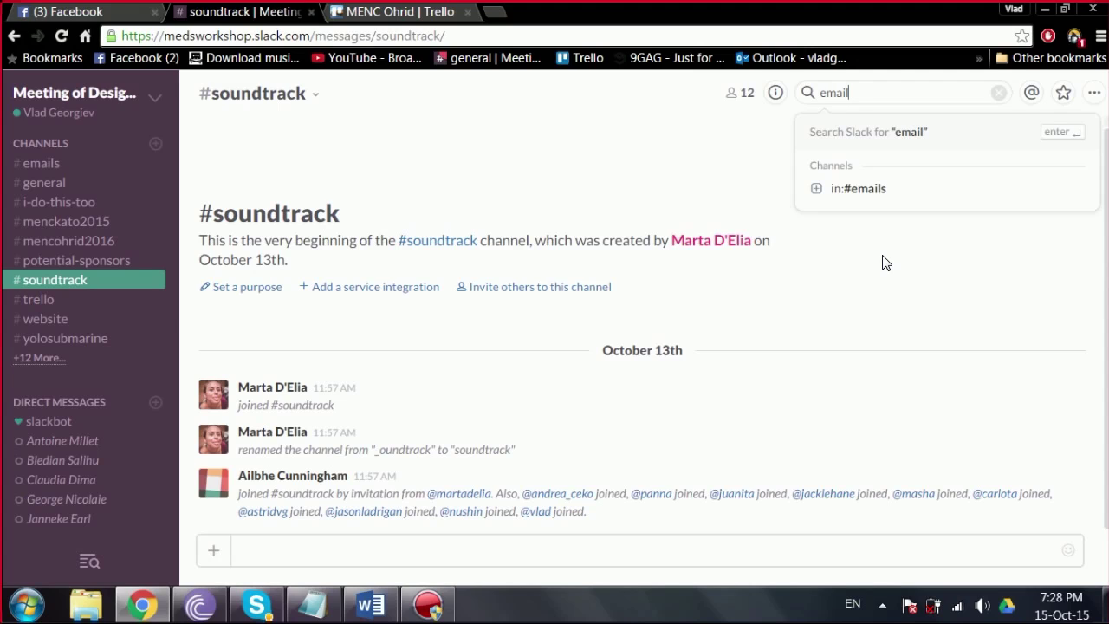
key(Return)
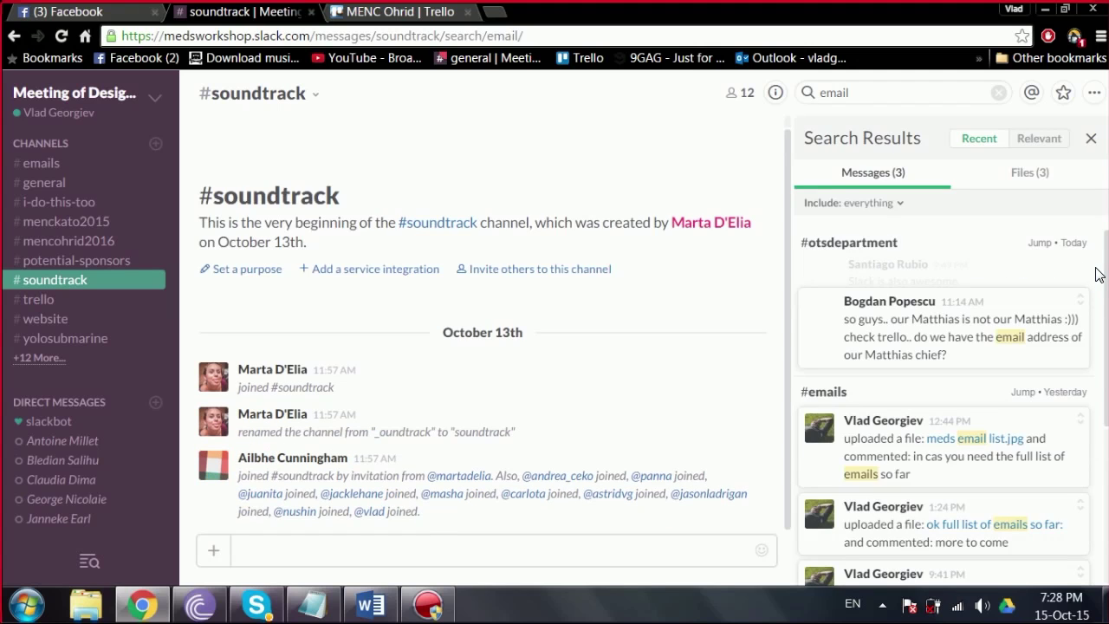
drag(1098, 274, 1093, 444)
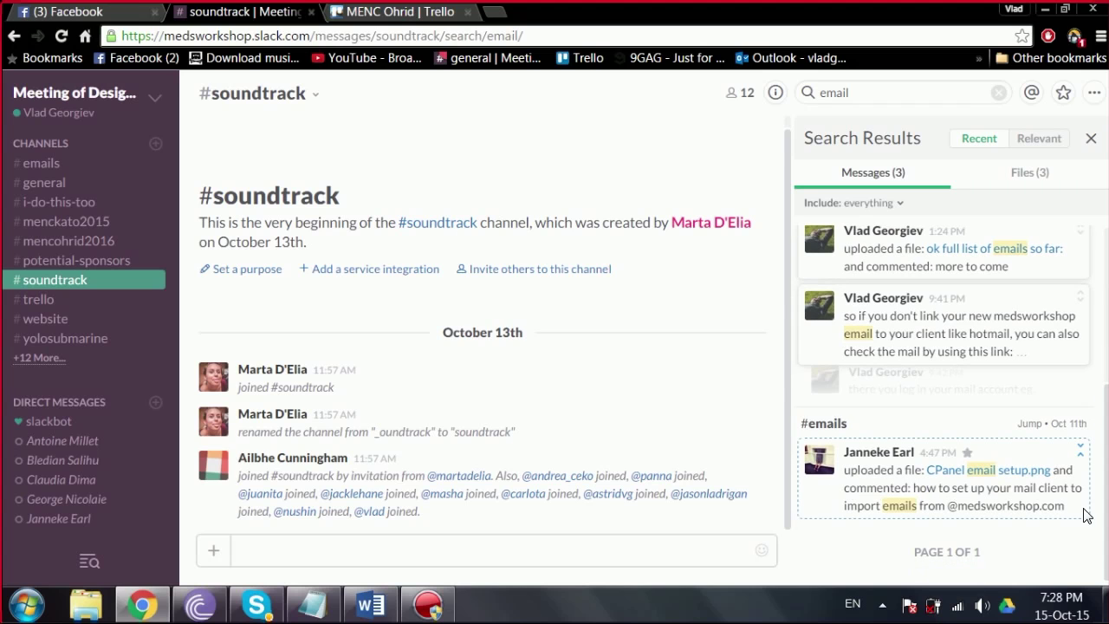
drag(1102, 506, 1078, 284)
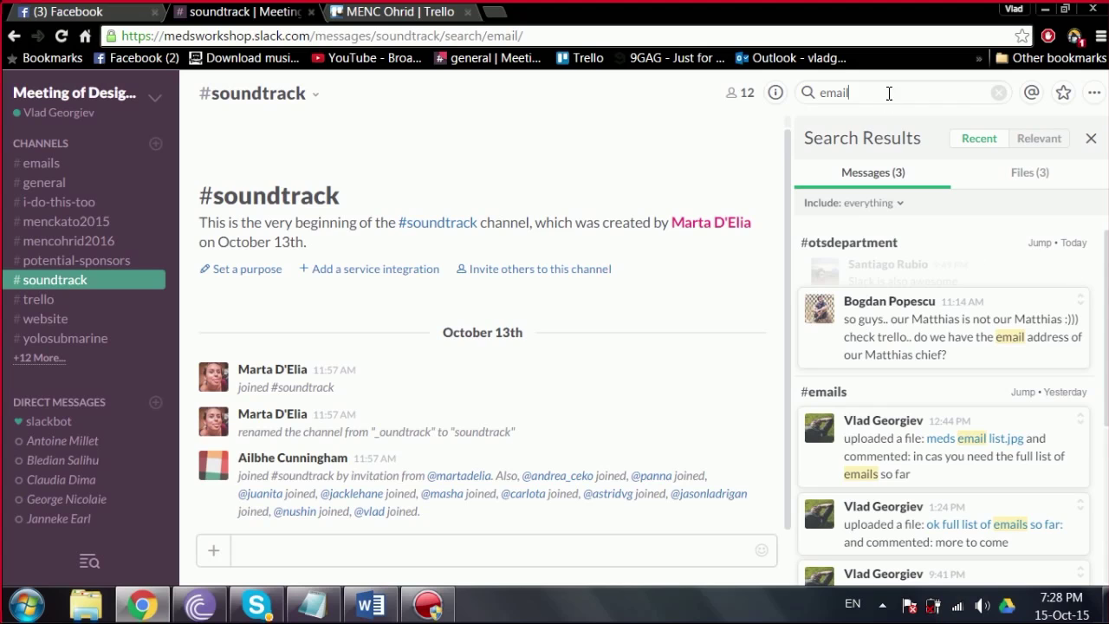
Step: Open CPanel email setup.png from the file results at full size in a new tab
click(1020, 176)
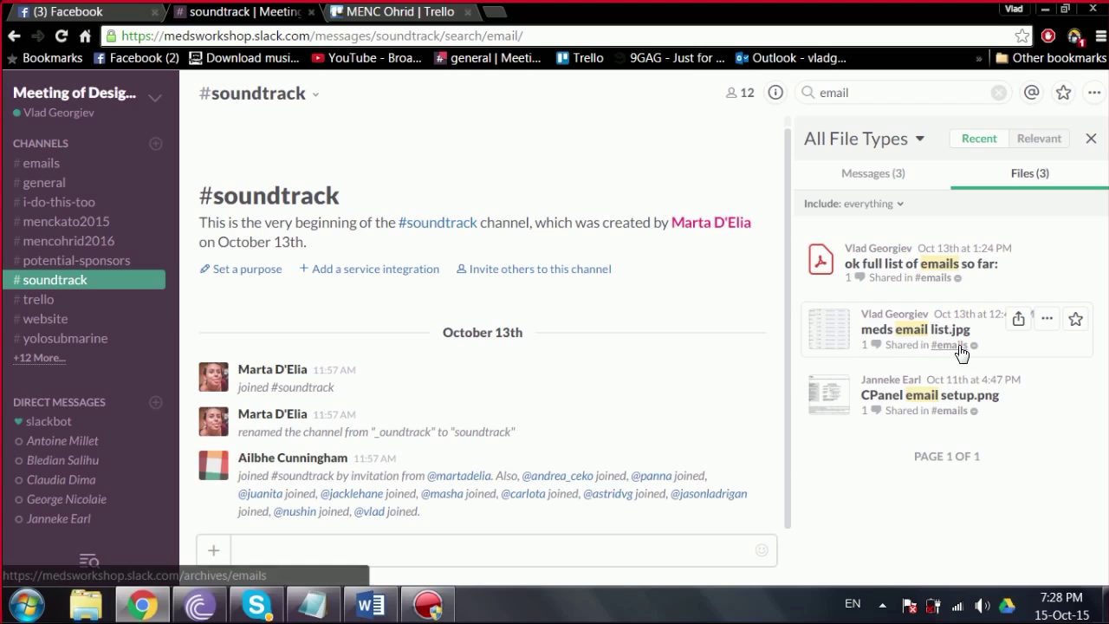
right_click(941, 405)
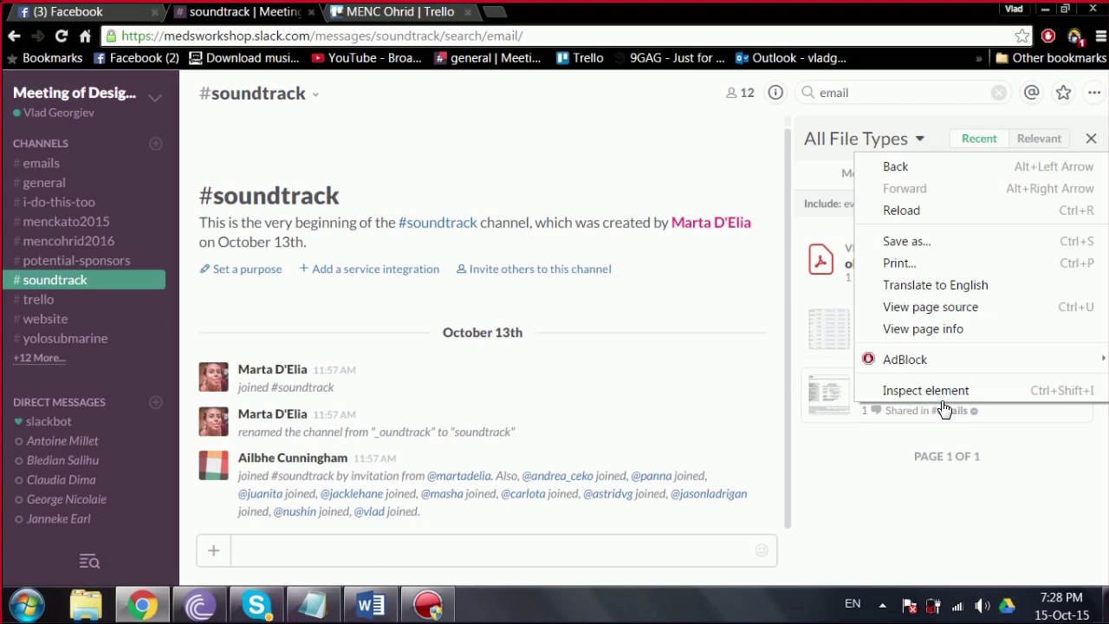
click(821, 411)
click(821, 412)
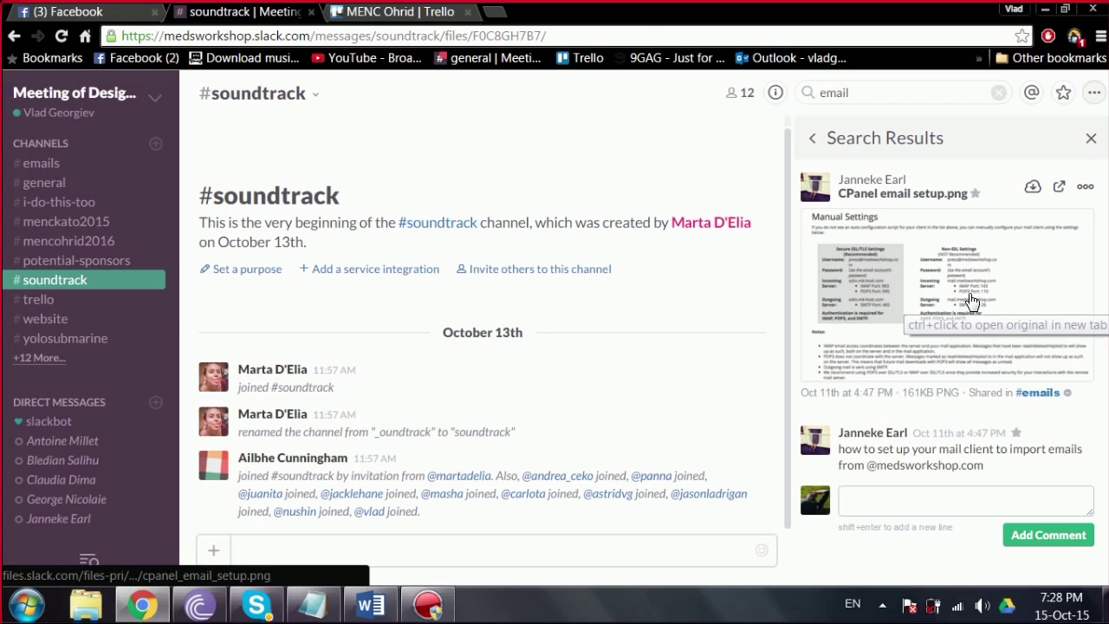
click(970, 302)
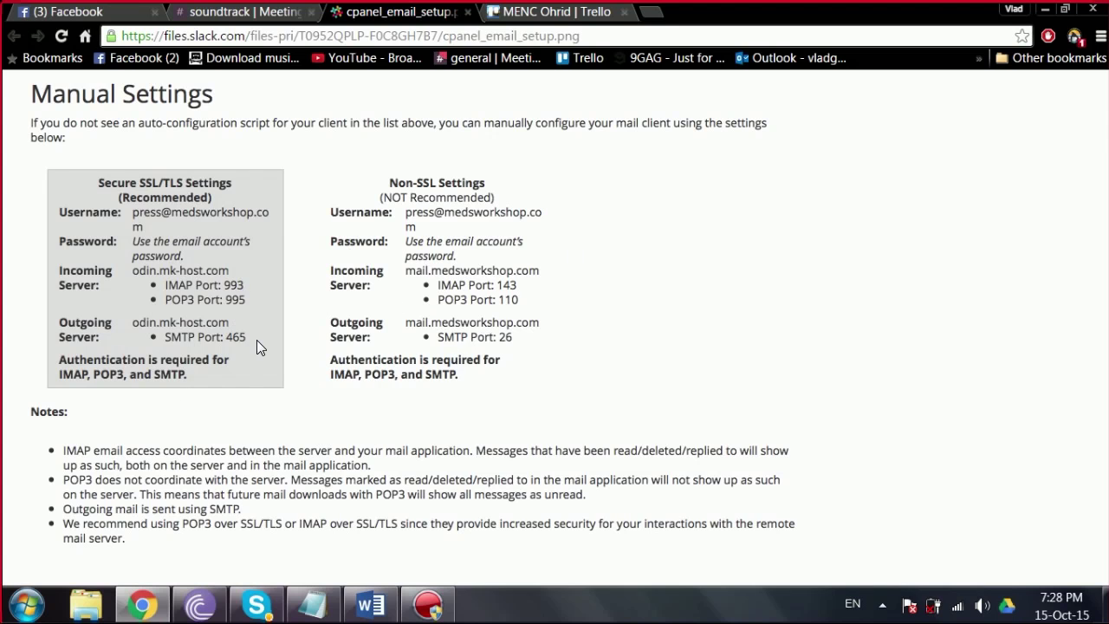
Step: Return to the #soundtrack tab and close the Search Results panel
click(248, 19)
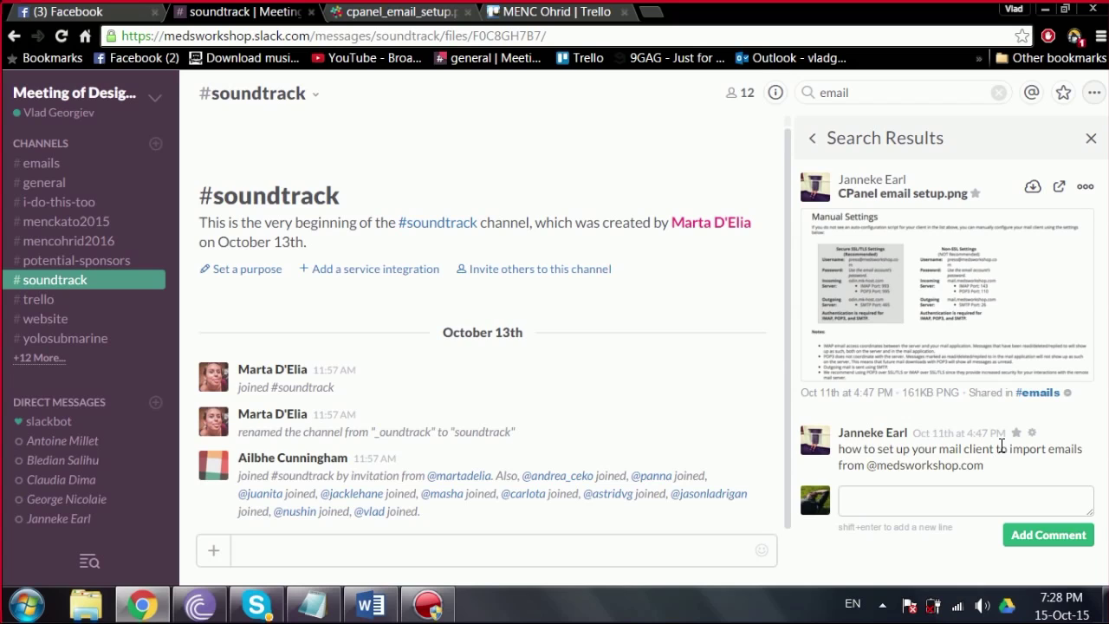
scroll(784, 363, up, 1)
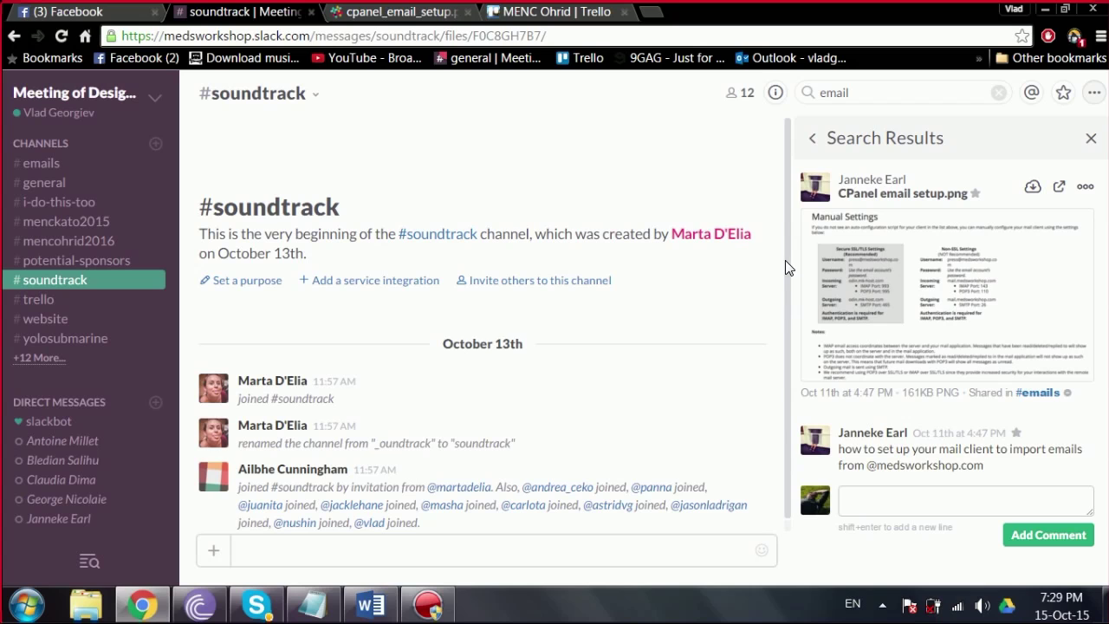
scroll(785, 285, down, 1)
click(1088, 140)
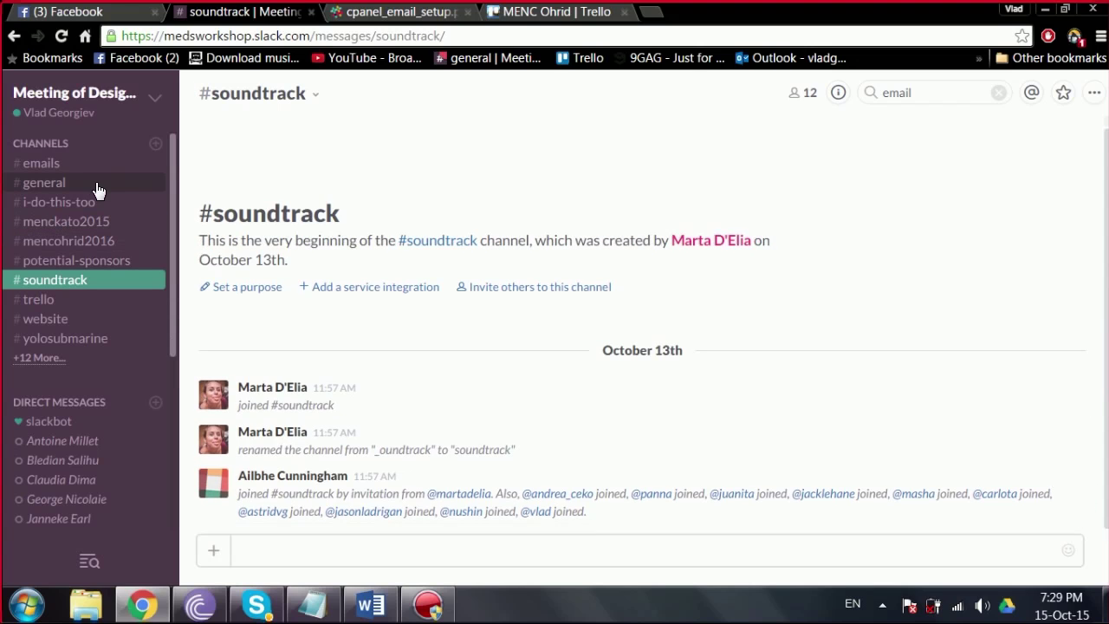
scroll(173, 195, down, 1)
scroll(165, 186, up, 1)
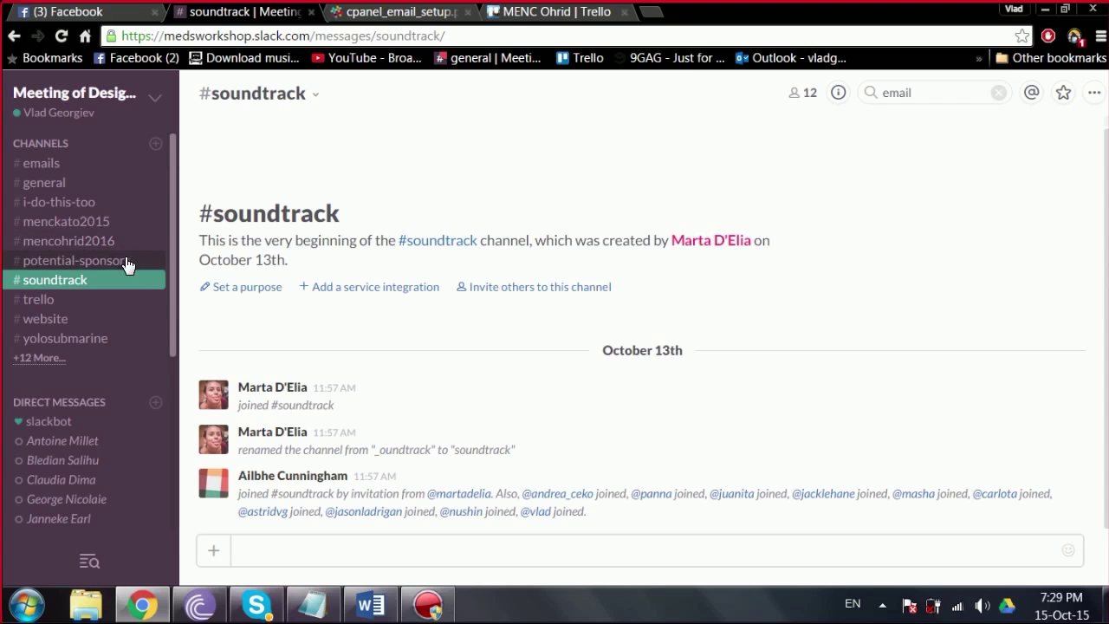
Step: Open #menckato2015 and read the Oct 12th message, selecting passages including the year 2017
click(90, 229)
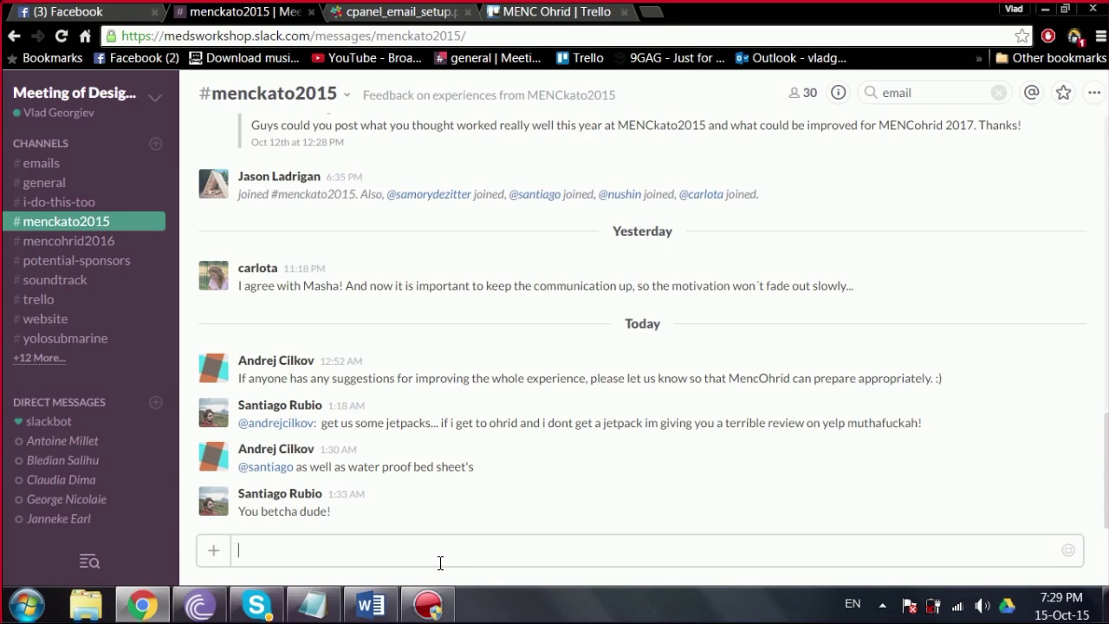
drag(1102, 440, 1071, 525)
drag(1020, 128, 244, 121)
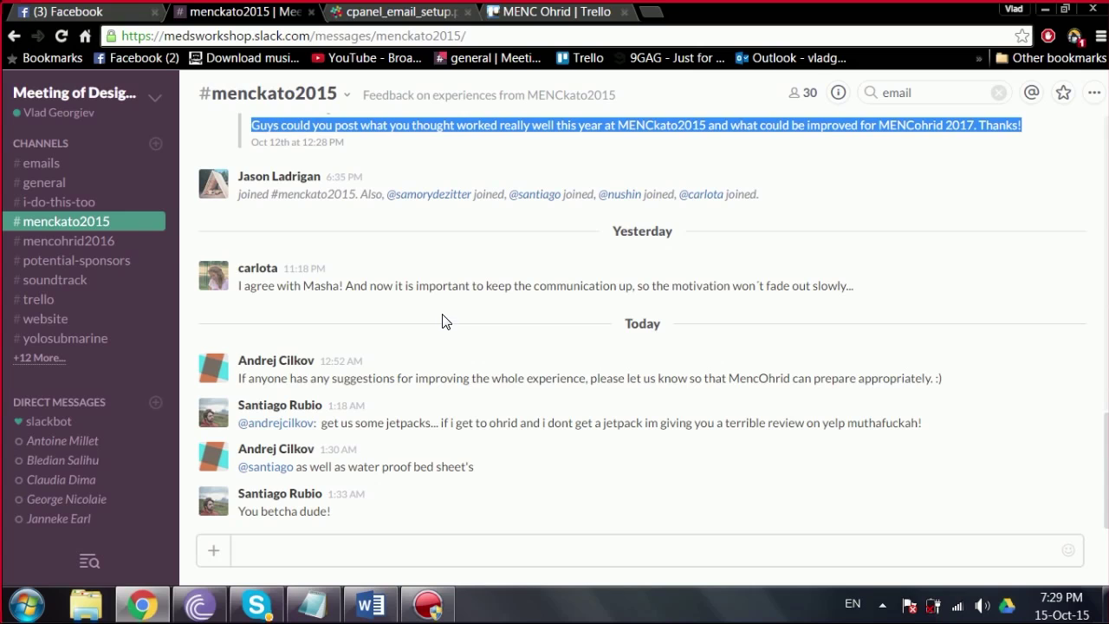
click(363, 130)
drag(483, 124, 1025, 129)
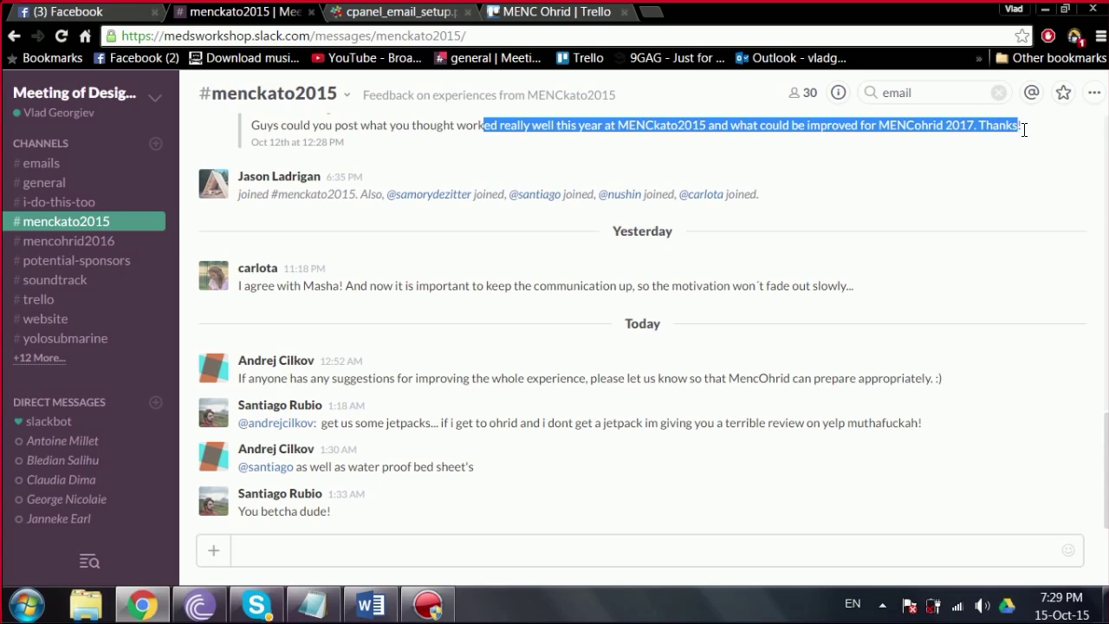
click(1027, 131)
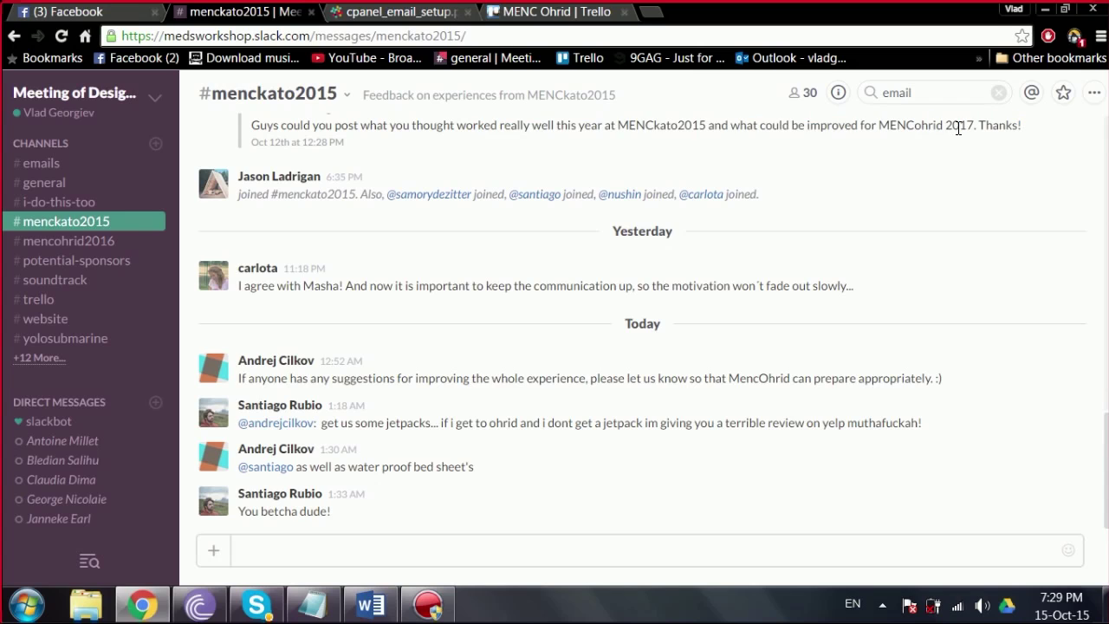
drag(972, 130, 944, 131)
click(993, 133)
Step: Read the long October 13th feedback message and scroll down to today's messages
drag(1098, 425, 1091, 318)
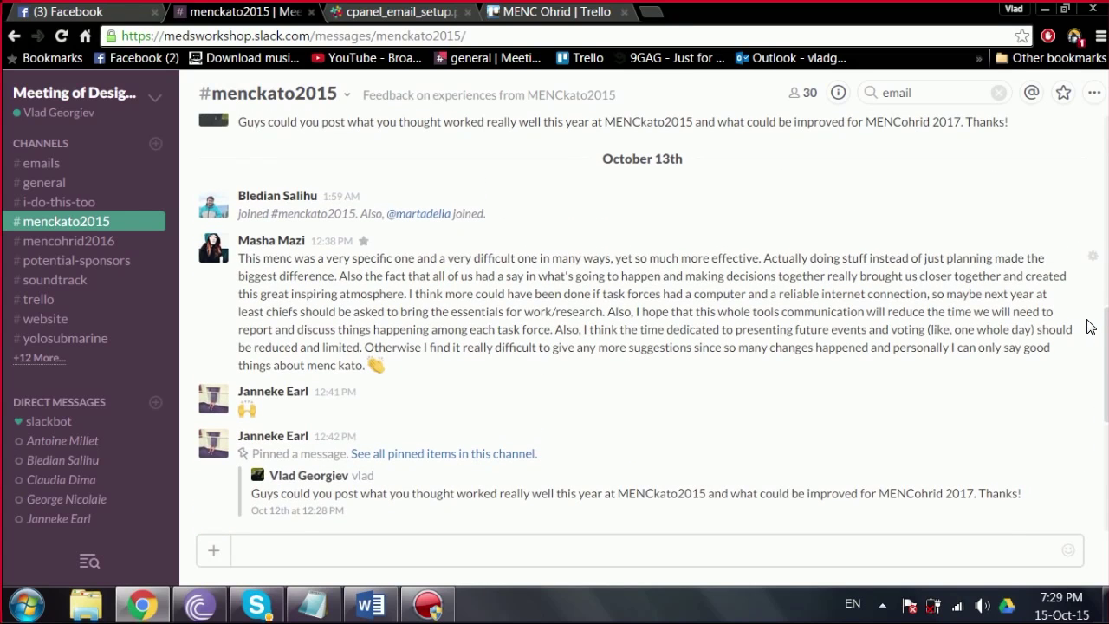
drag(240, 256, 804, 390)
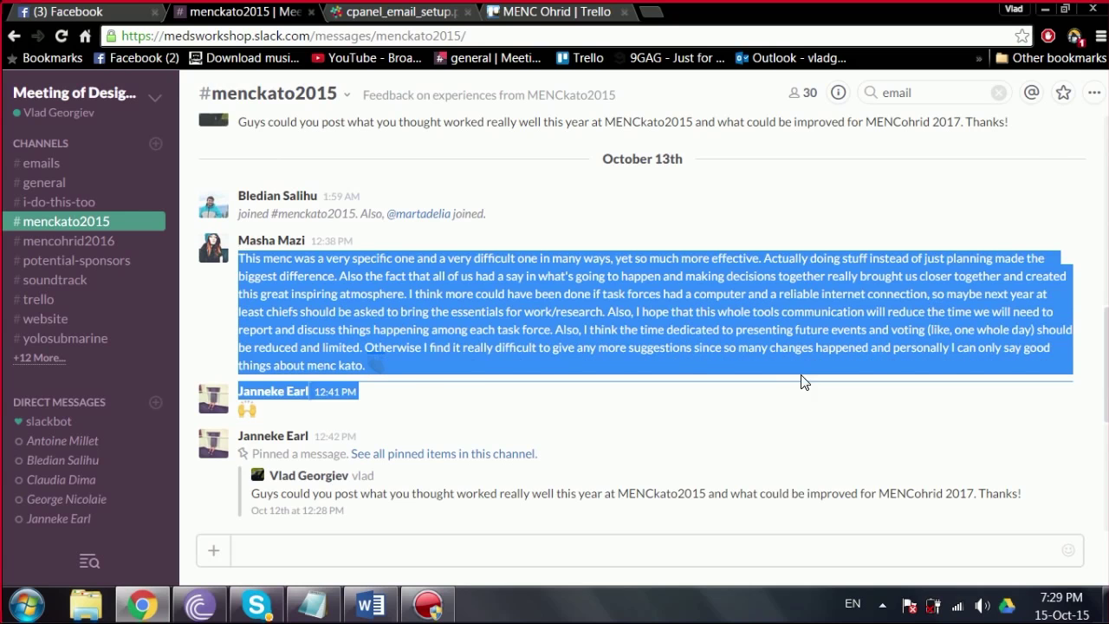
click(836, 401)
drag(1106, 375, 1079, 564)
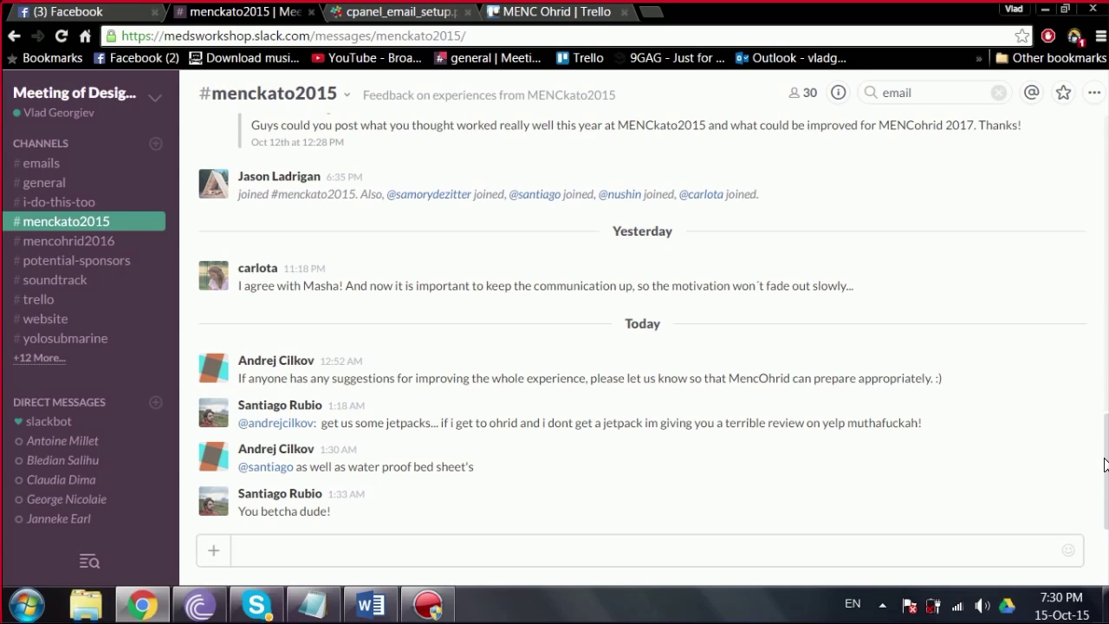
drag(1106, 465, 1066, 512)
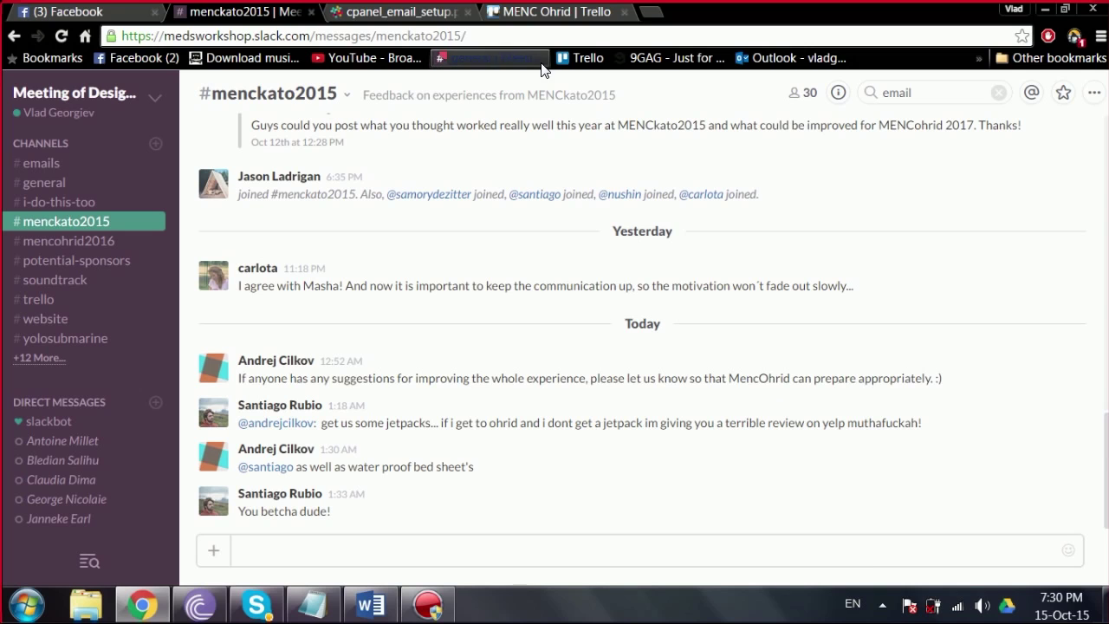
Step: Switch to the MENC Ohrid board and view the Meeting of Design Students team page
click(532, 14)
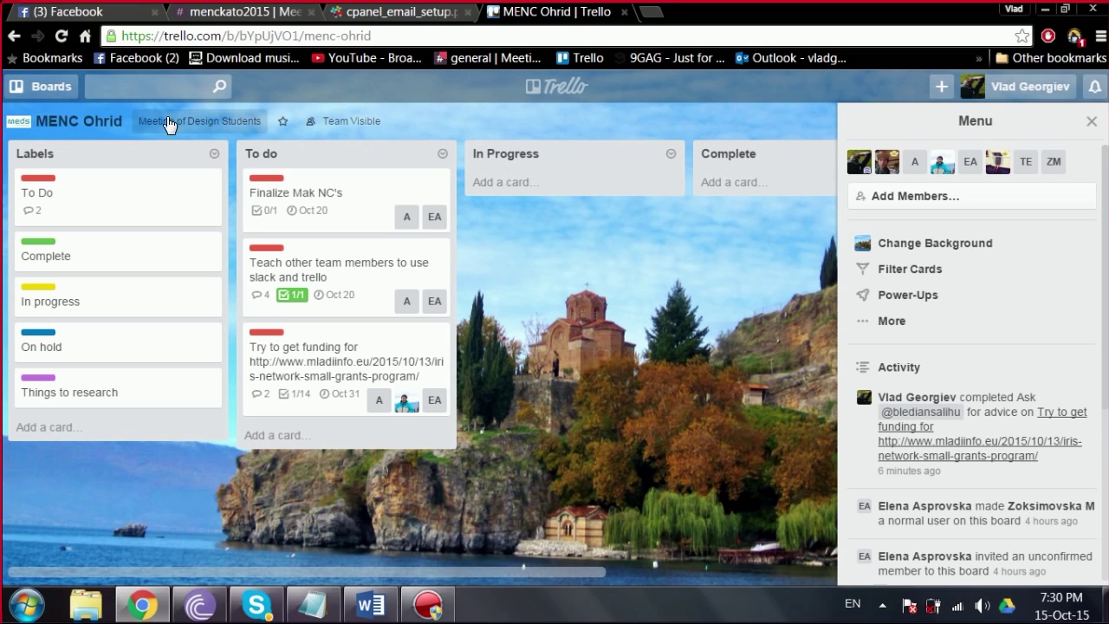
click(200, 118)
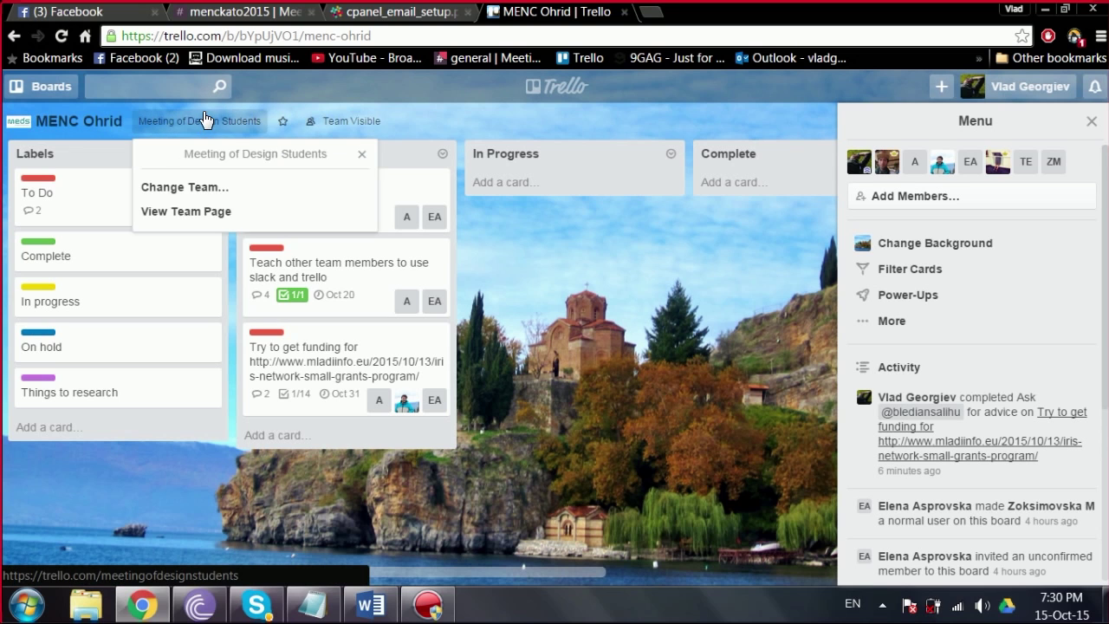
click(190, 224)
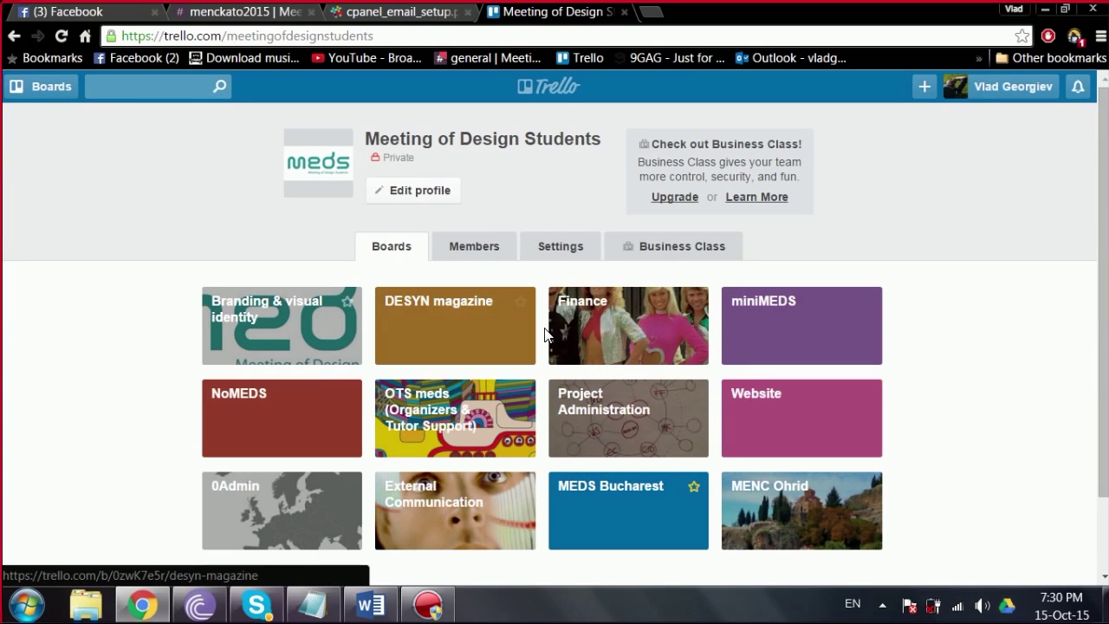
scroll(1106, 260, down, 1)
scroll(1107, 225, up, 1)
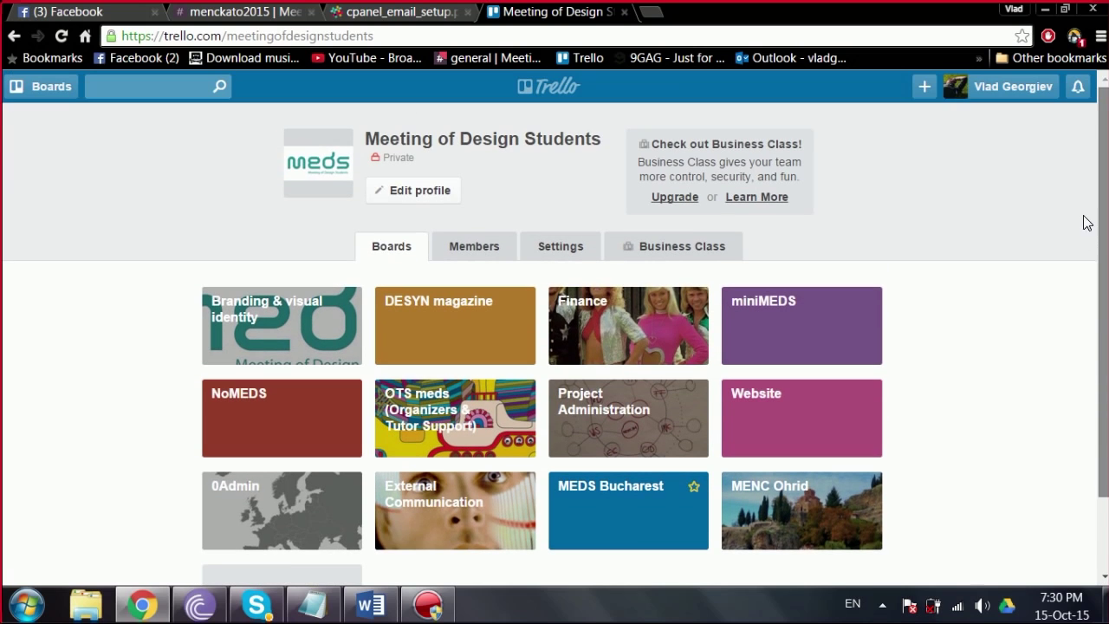
Step: Glance at the Slack channel, then return to the team page and select its web address
click(286, 11)
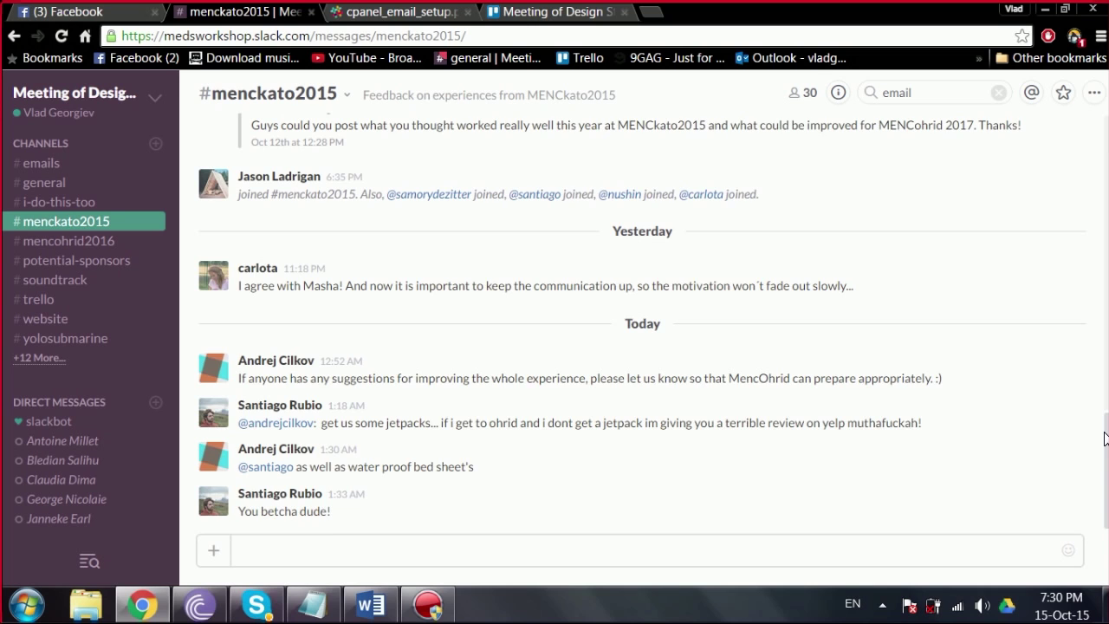
scroll(1100, 468, up, 1)
scroll(1099, 480, down, 1)
click(542, 21)
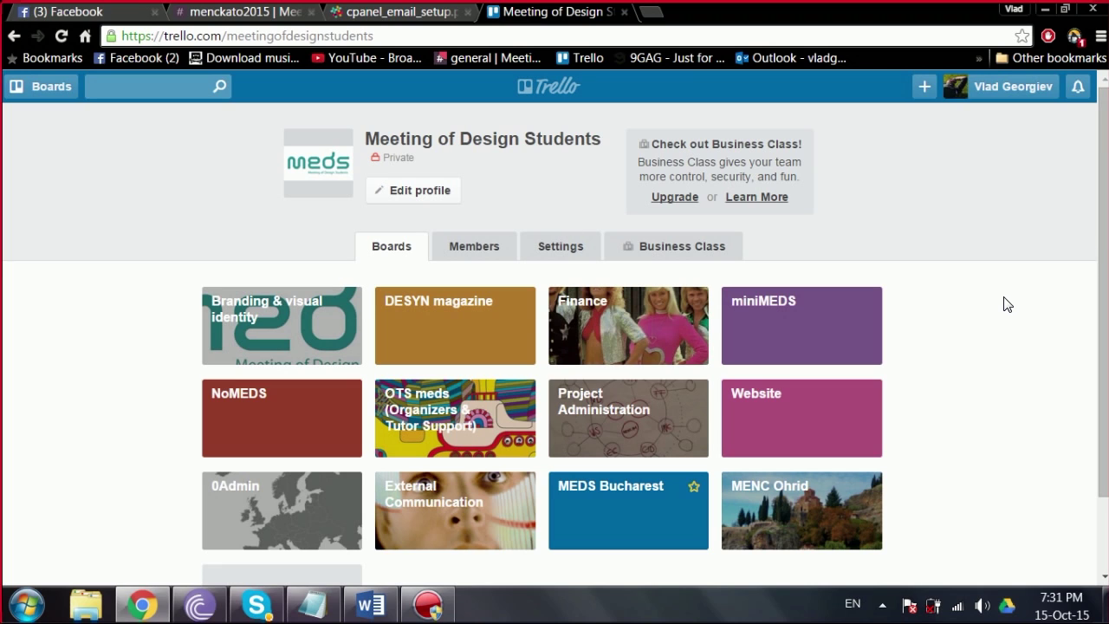
click(404, 36)
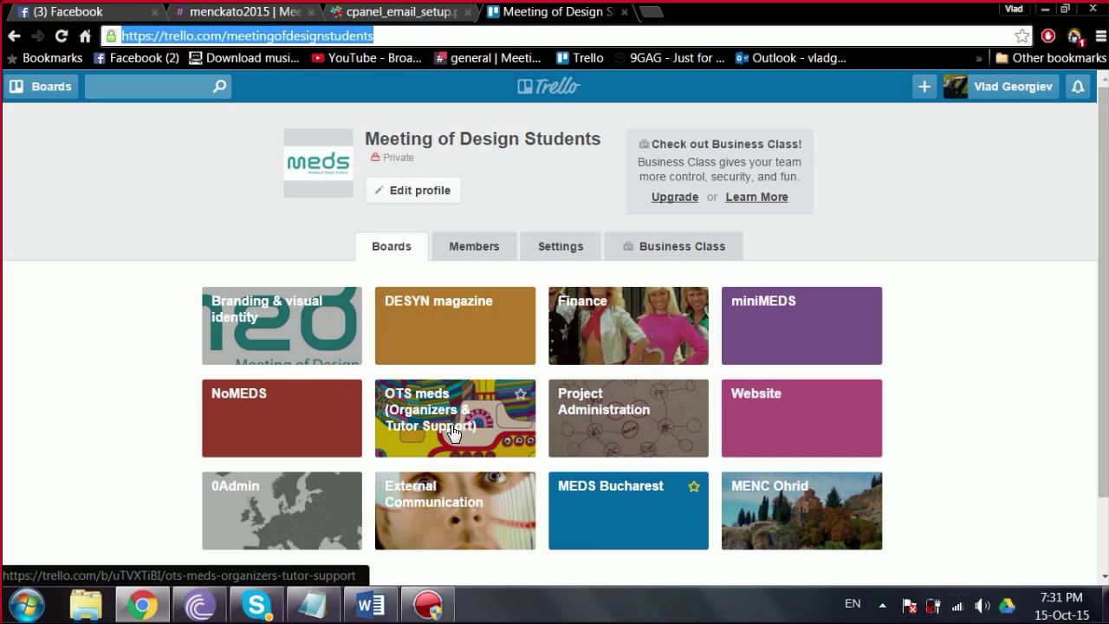
Step: Open the Website board and look over the card about removing the menc kato price
click(777, 439)
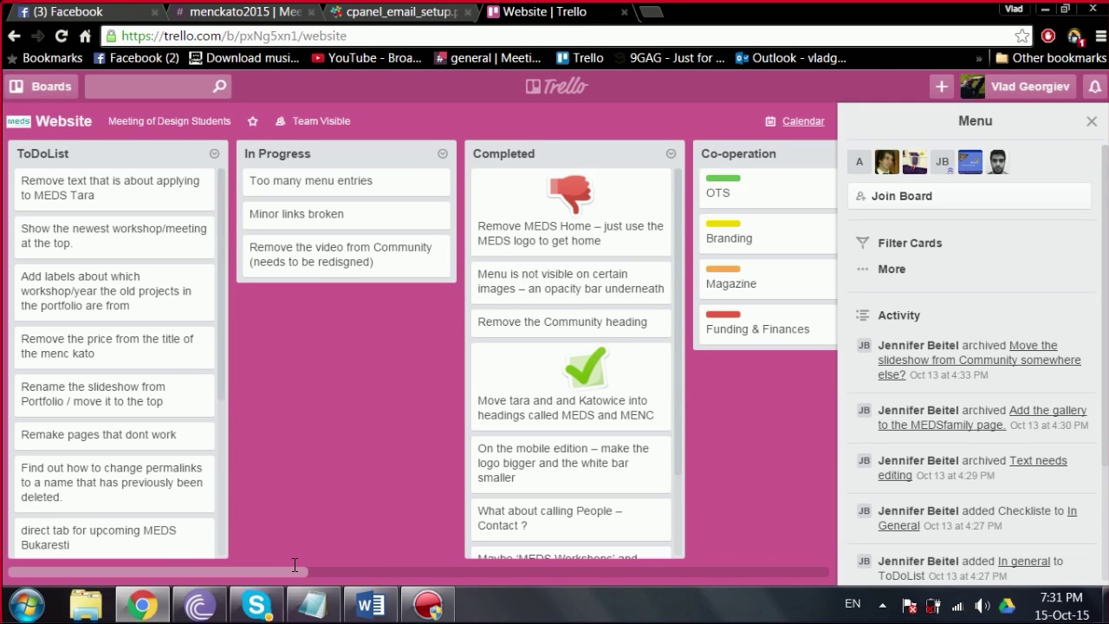
click(129, 344)
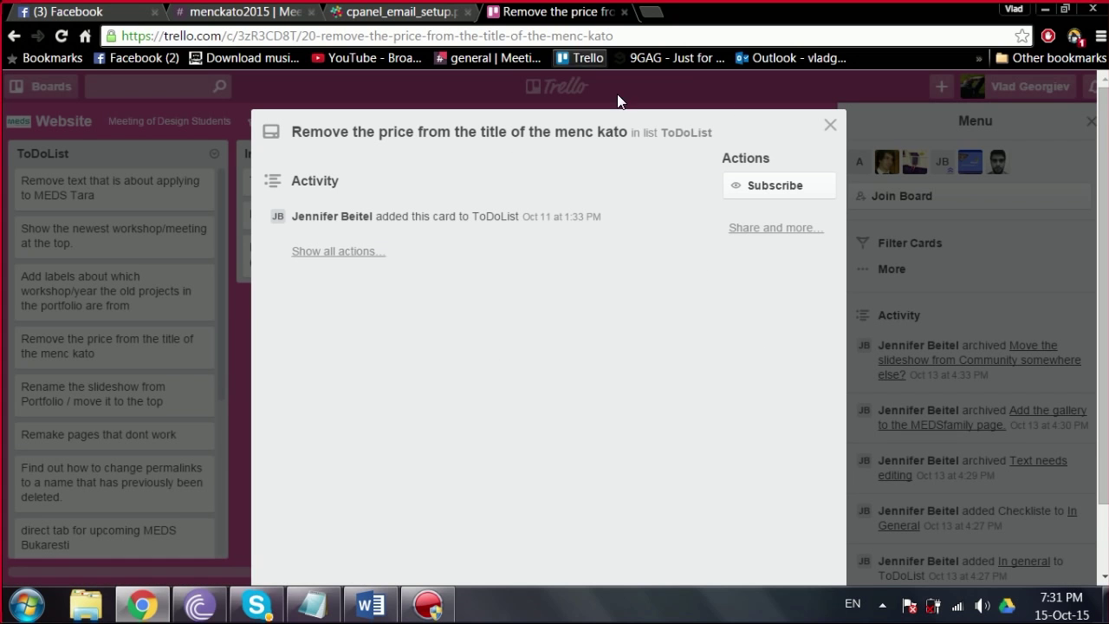
click(830, 125)
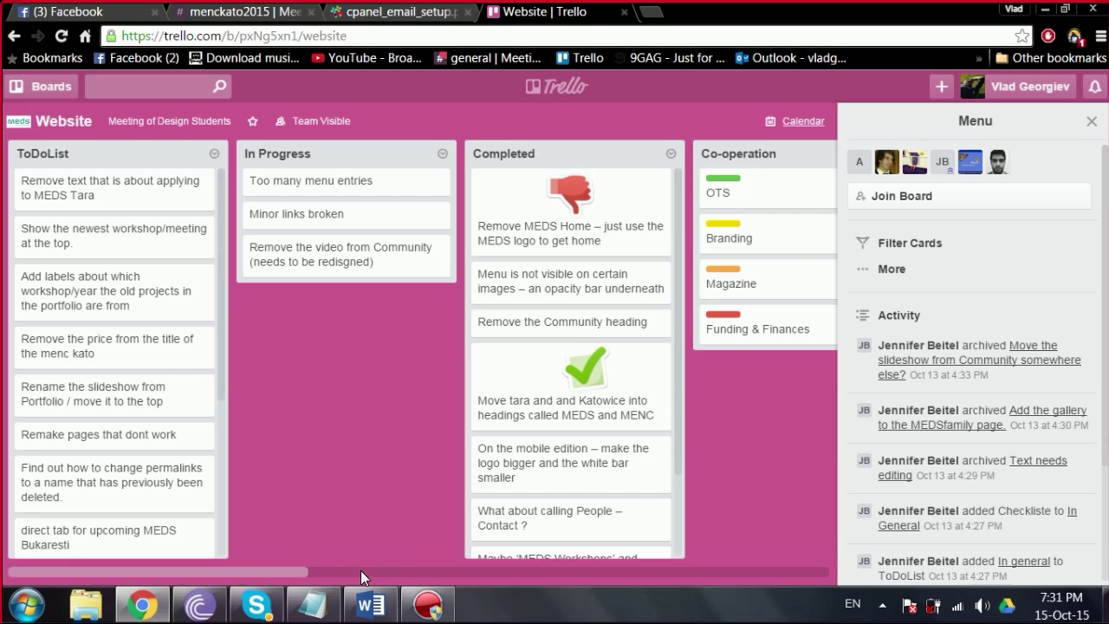
drag(282, 565, 248, 528)
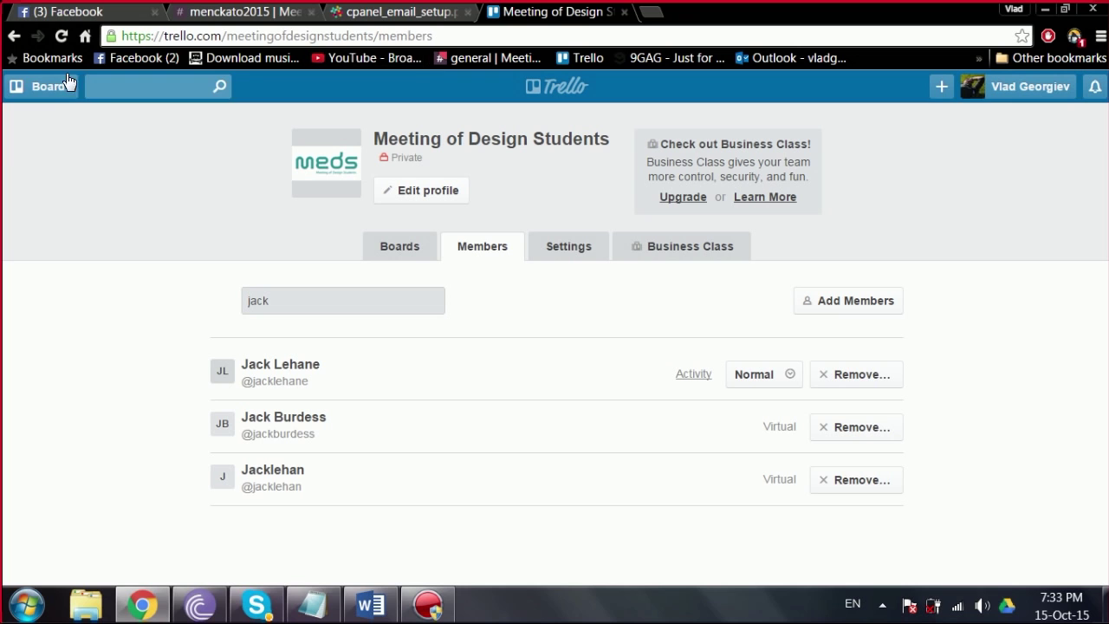
Step: Add the team member found by searching 'jac' to the External Communication board
click(67, 85)
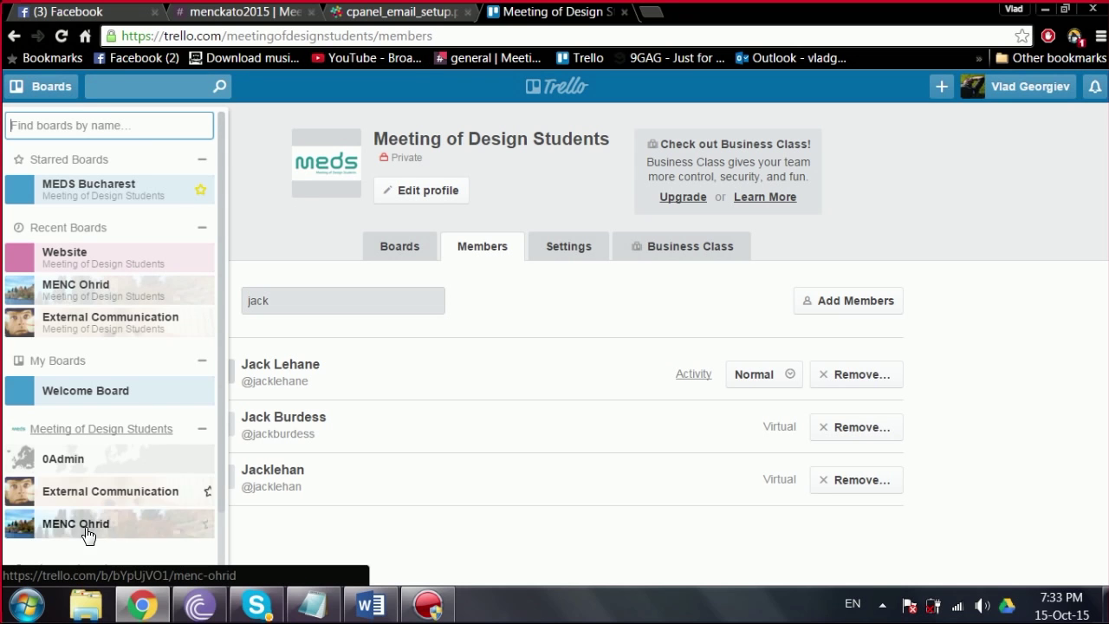
click(76, 491)
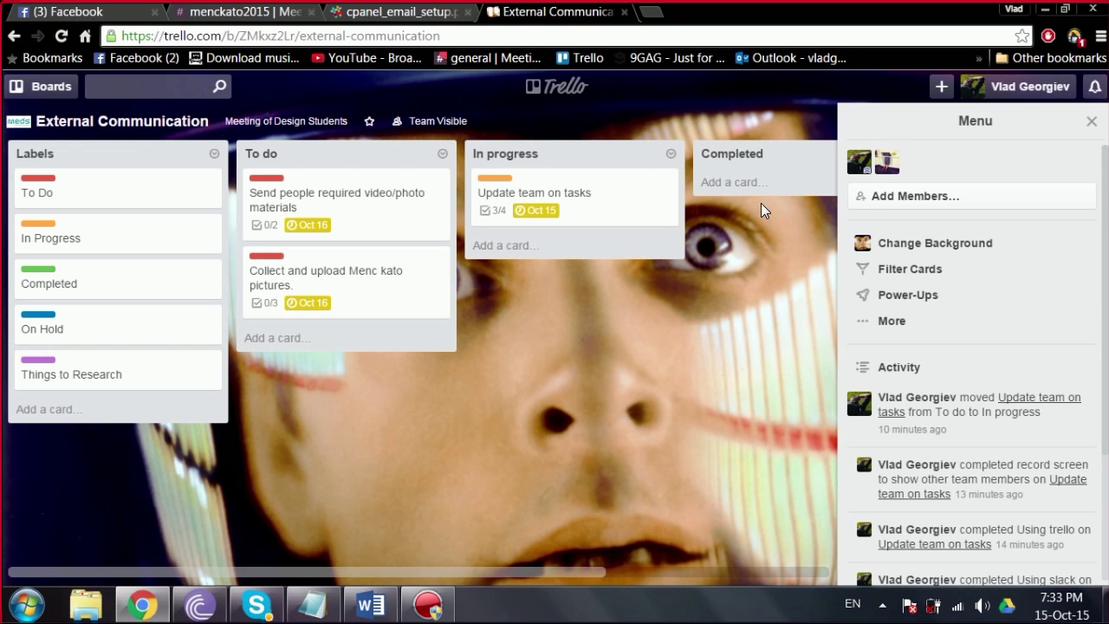
click(956, 202)
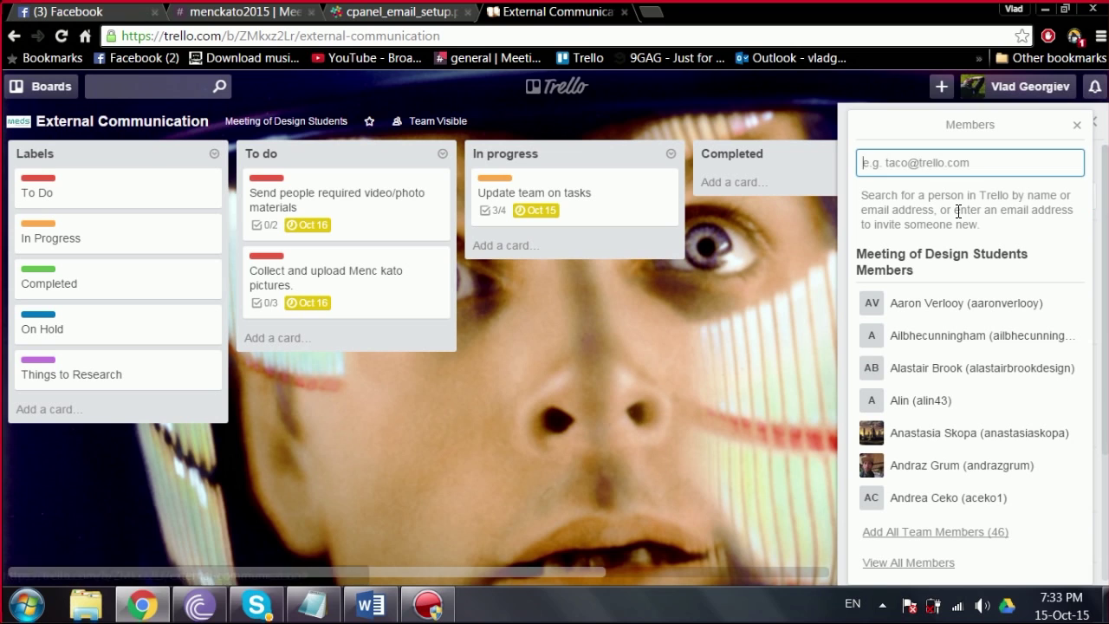
text(jack)
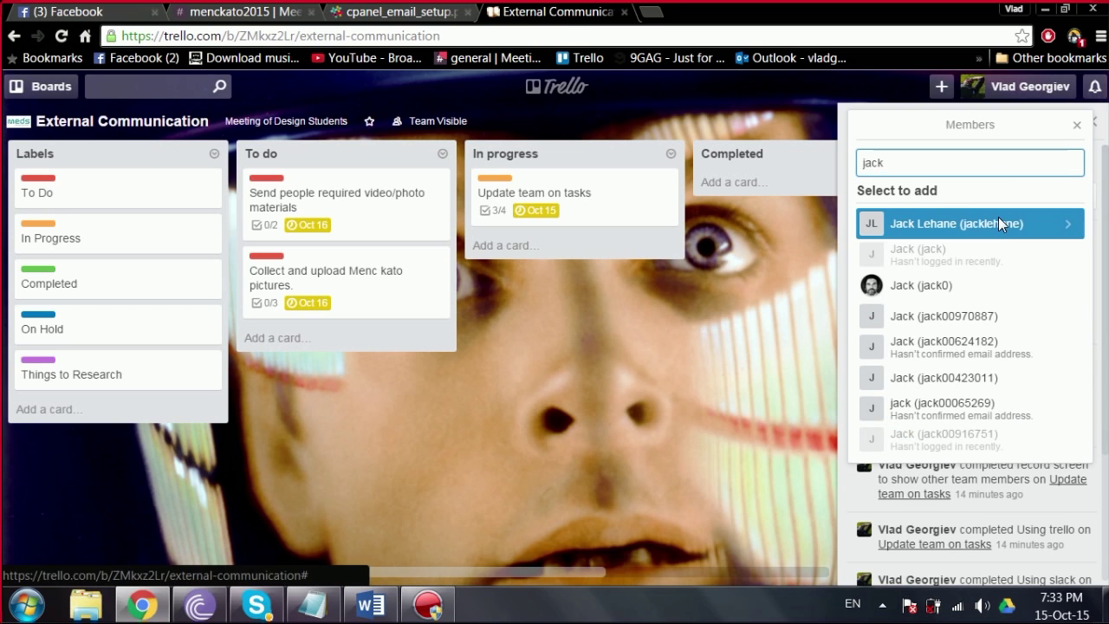
click(998, 223)
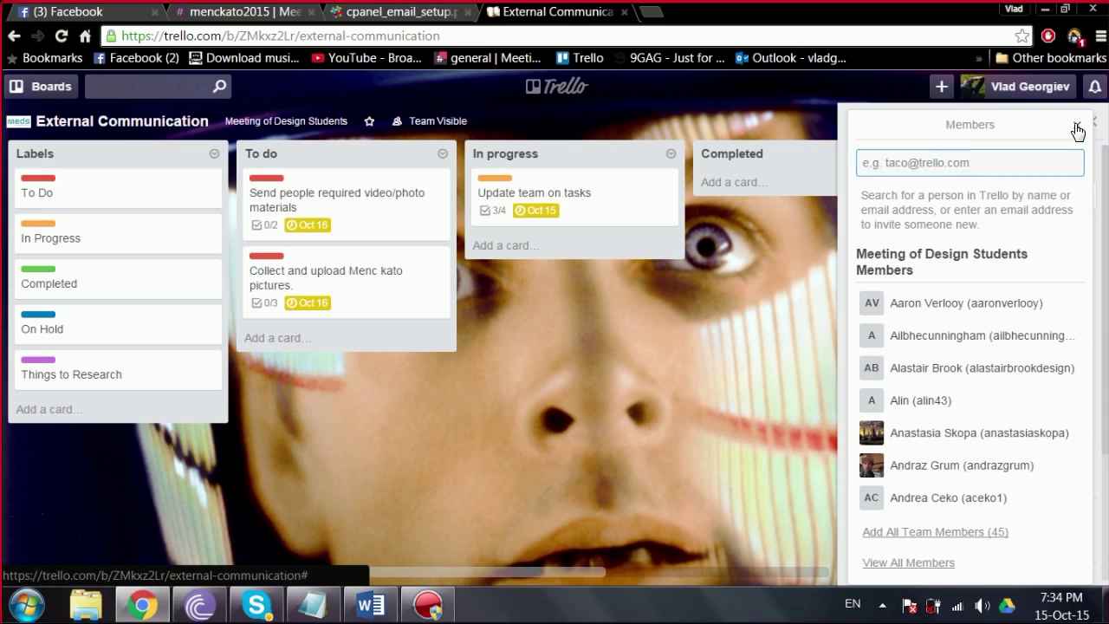
click(1077, 130)
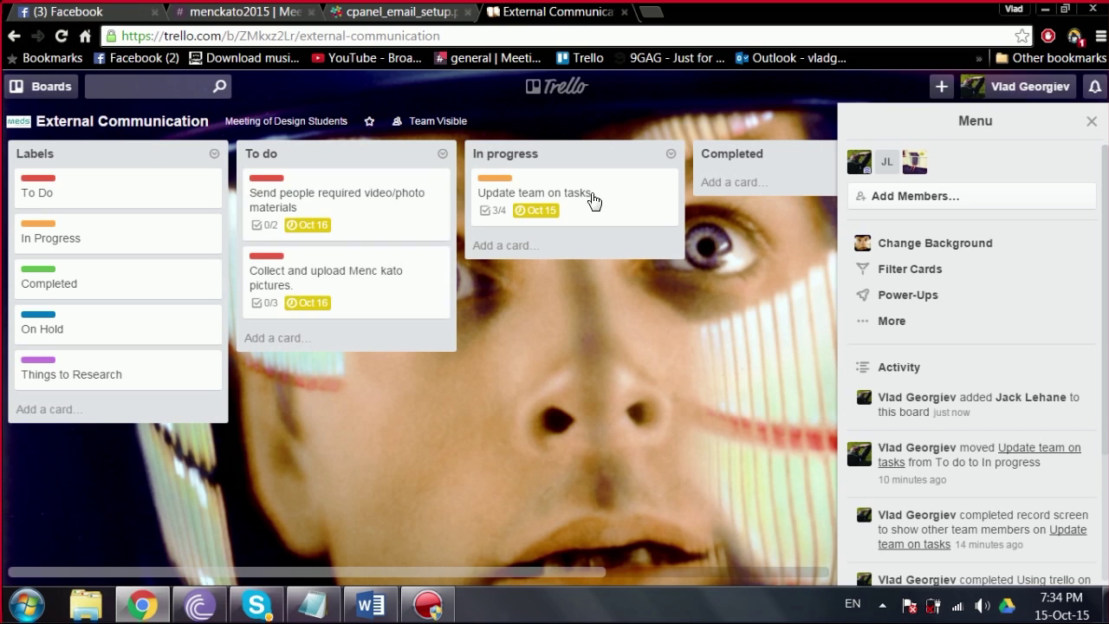
Step: Look at the Update team on tasks card, glance at Slack, and return to the board
click(596, 196)
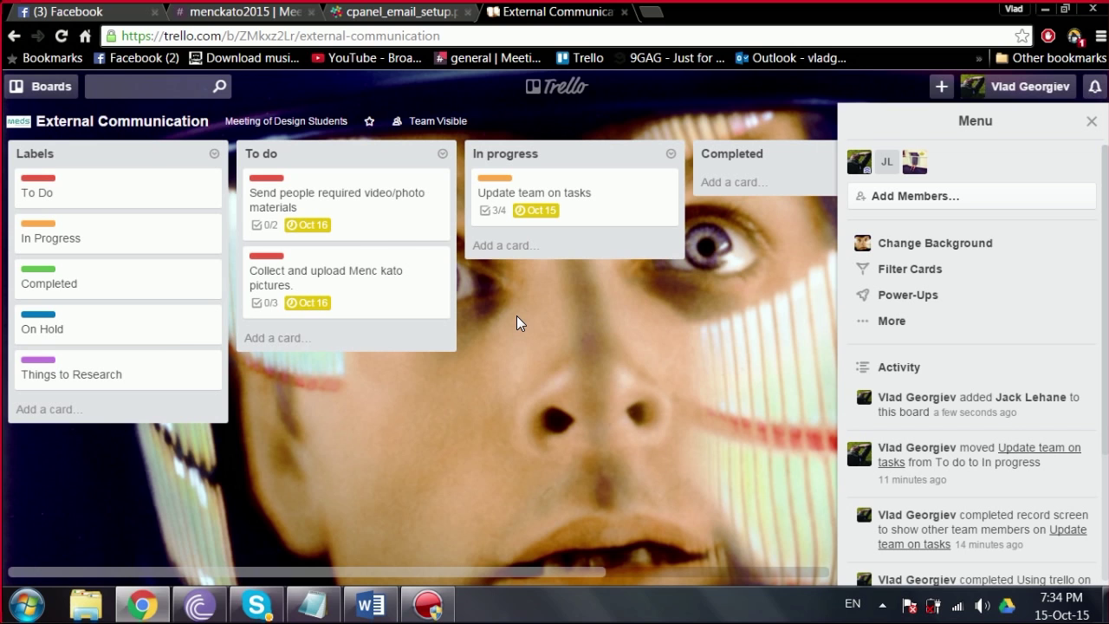
click(13, 38)
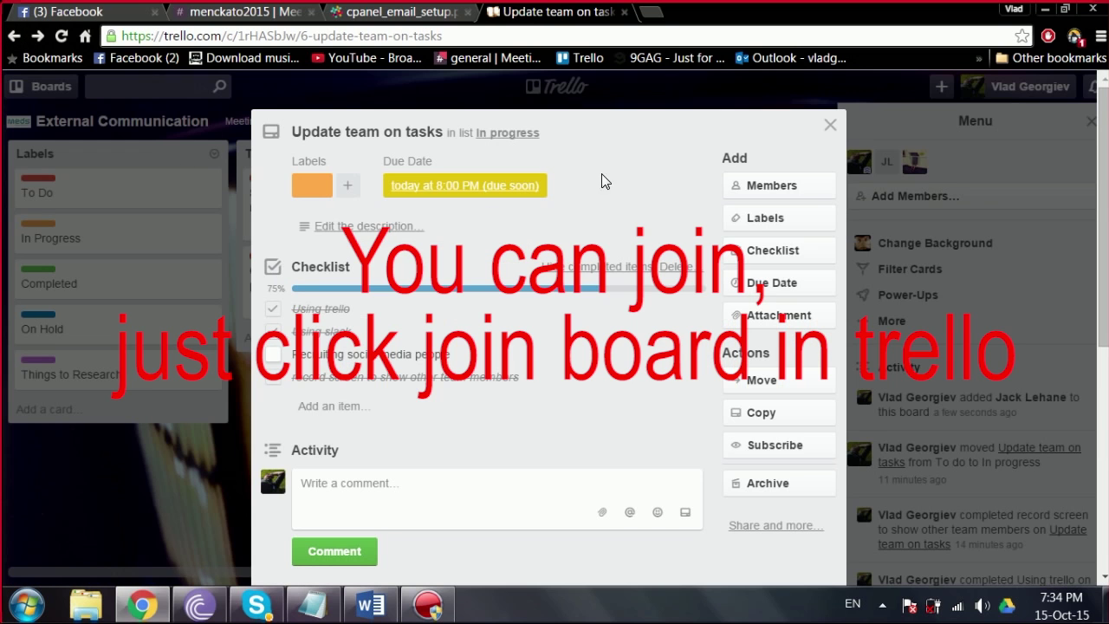
click(830, 124)
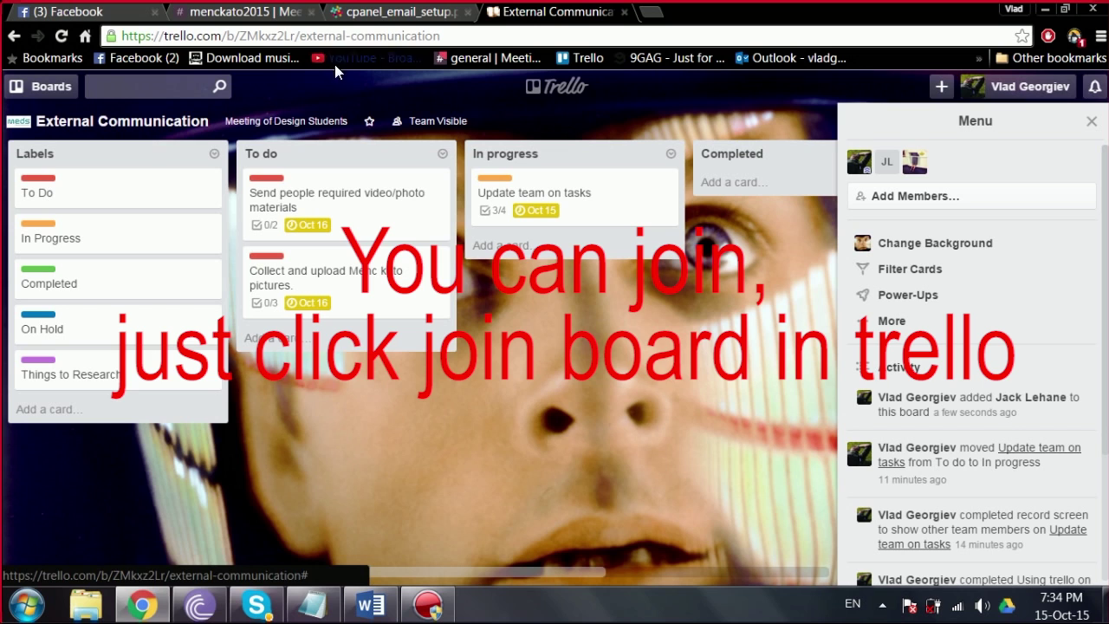
click(274, 14)
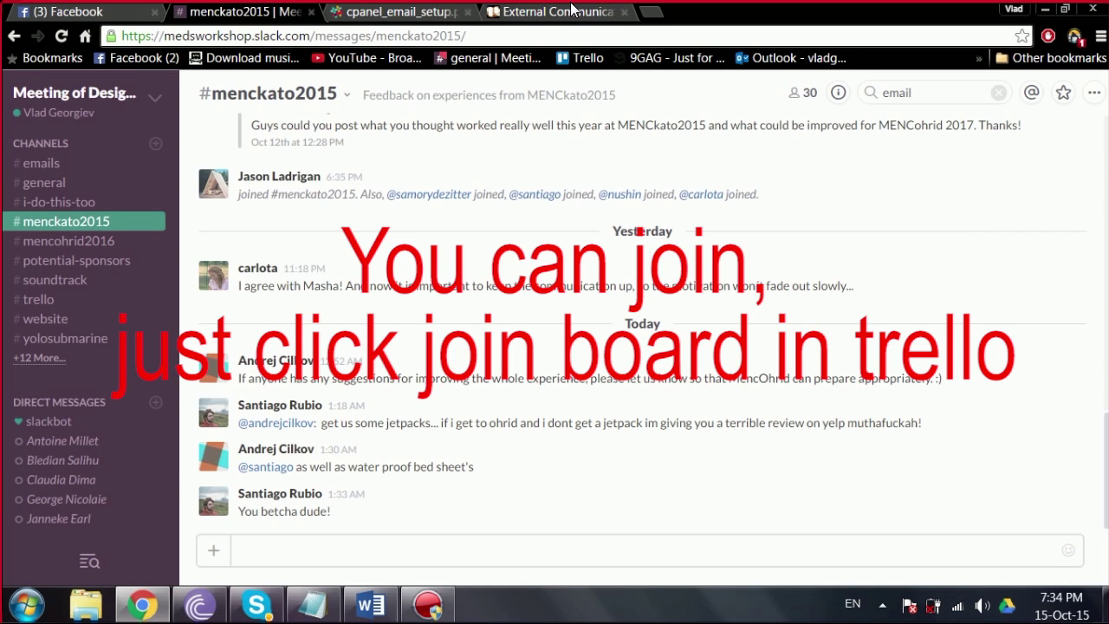
click(571, 18)
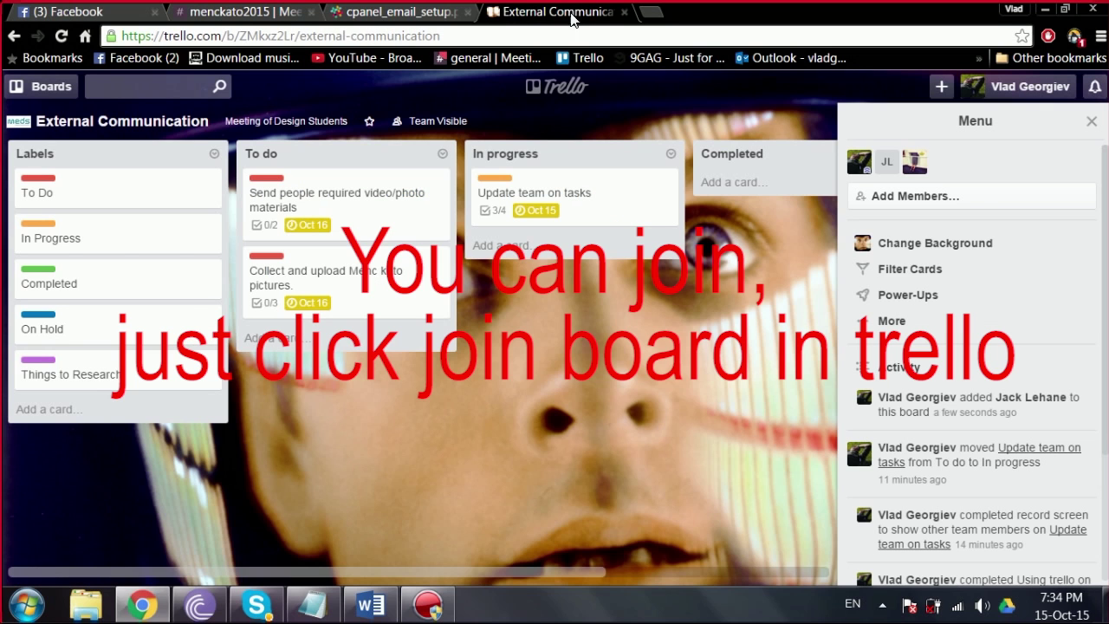
Step: In Slack's #website channel, draft 'hey c' and then delete the draft
click(214, 36)
click(214, 18)
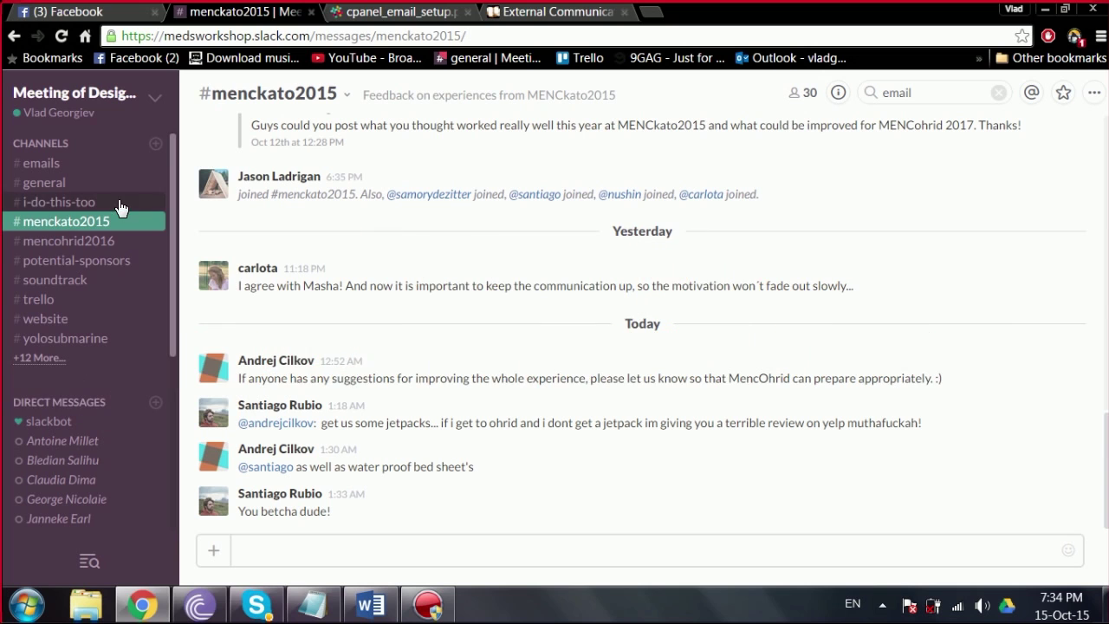
click(66, 320)
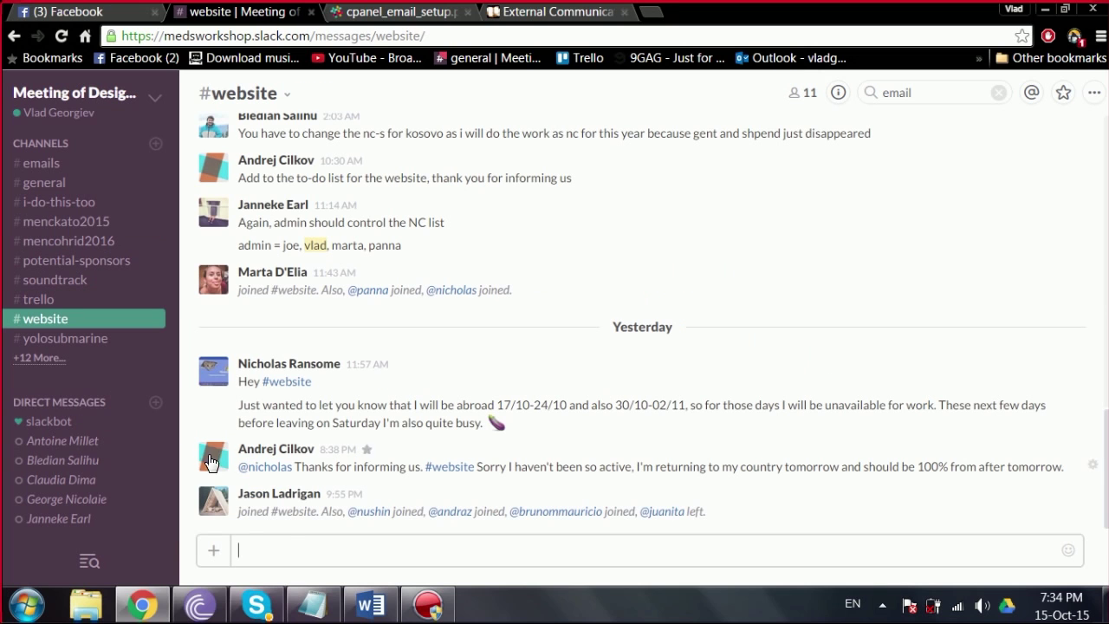
text(hey can i be invited to trello board)
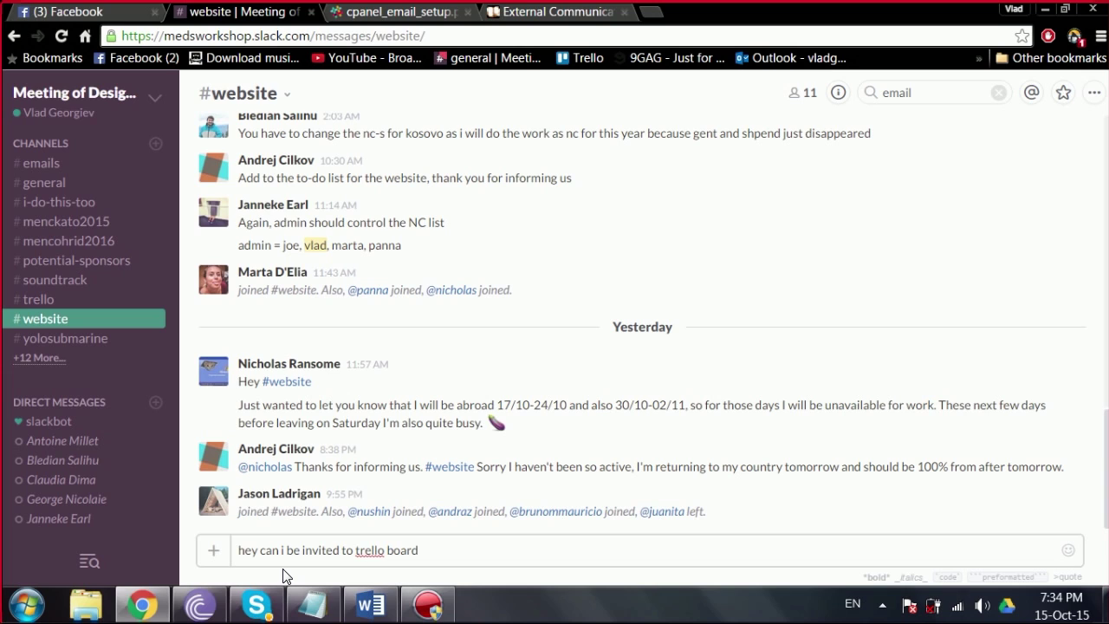
key(ctrl+a)
key(BackSpace)
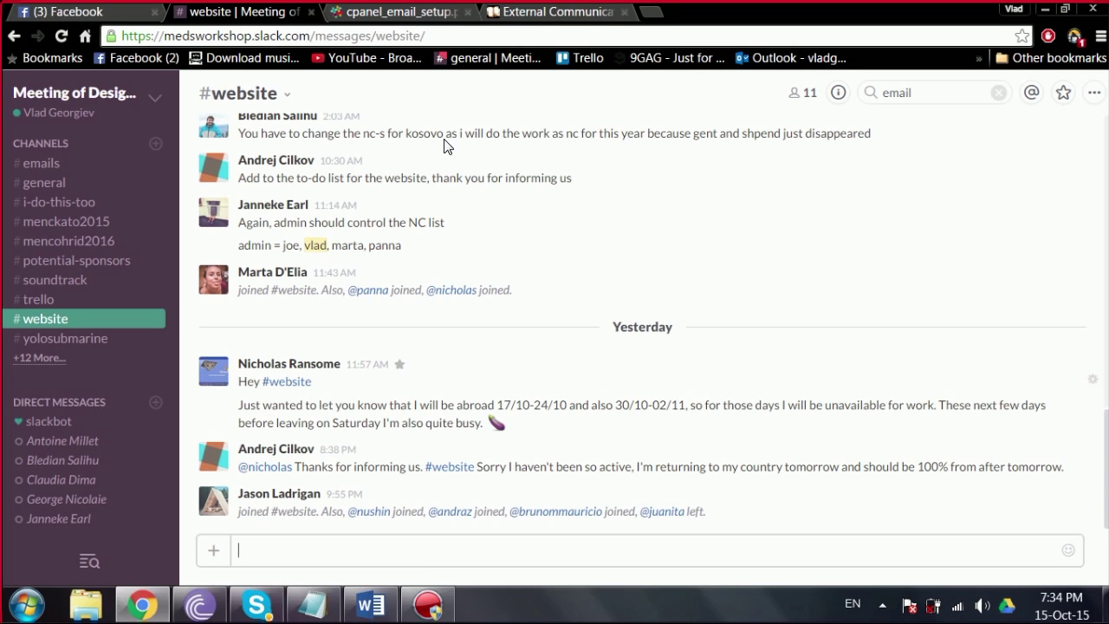
Step: View the mailbox settings image, then load the Outlook.com inbox in a new browser tab
click(440, 17)
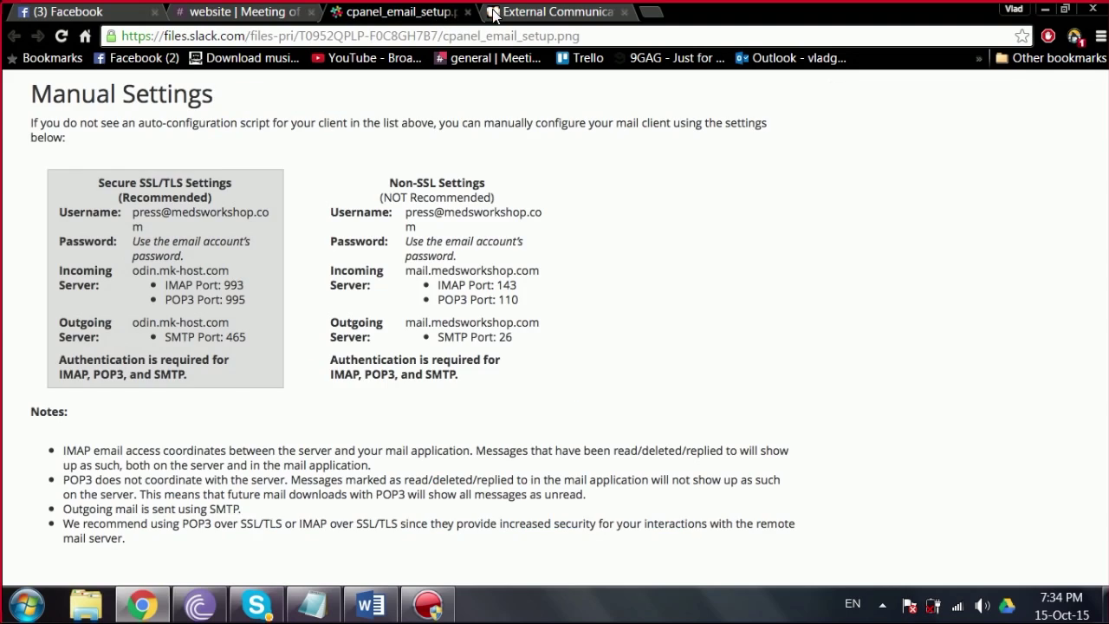
click(519, 13)
click(662, 8)
click(755, 57)
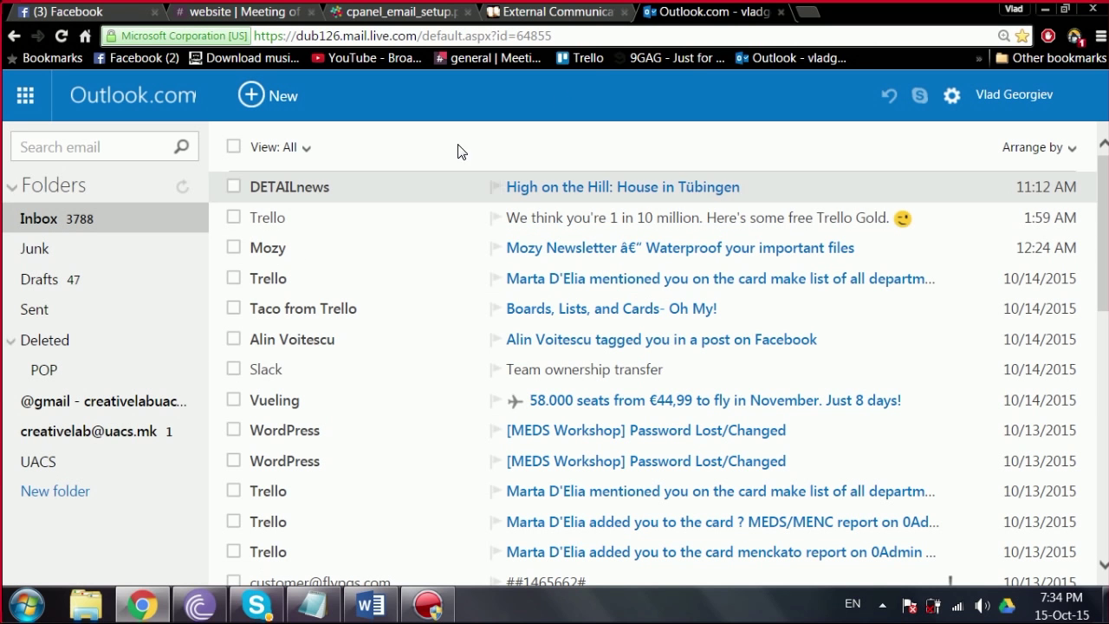
Step: Compare the cpanel_email_setup server settings image with the Outlook.com inbox
click(551, 17)
click(392, 14)
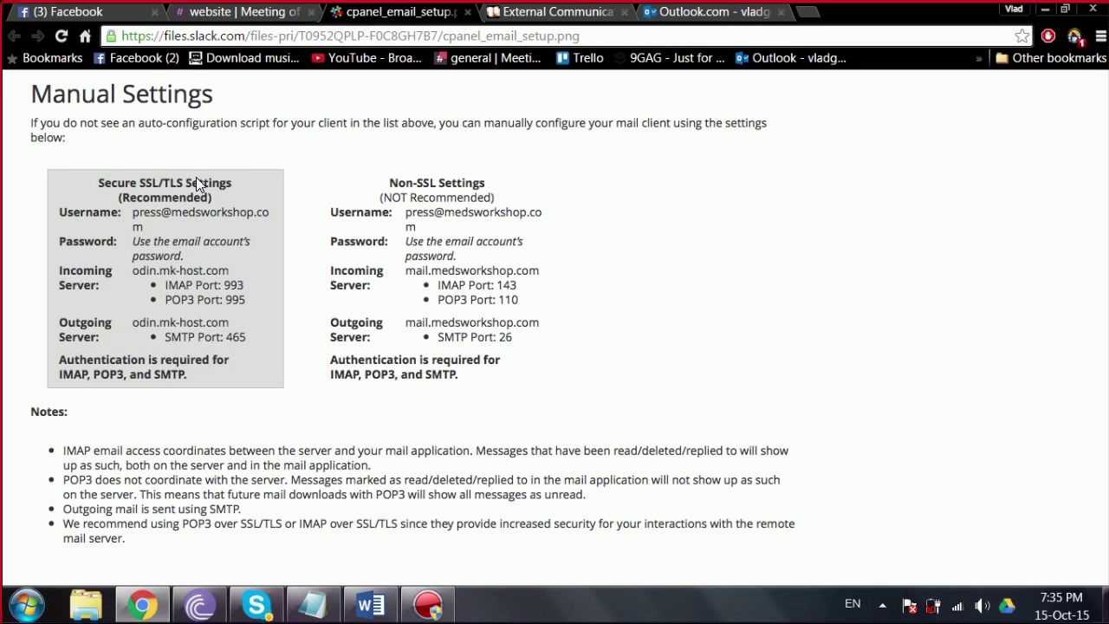
click(740, 14)
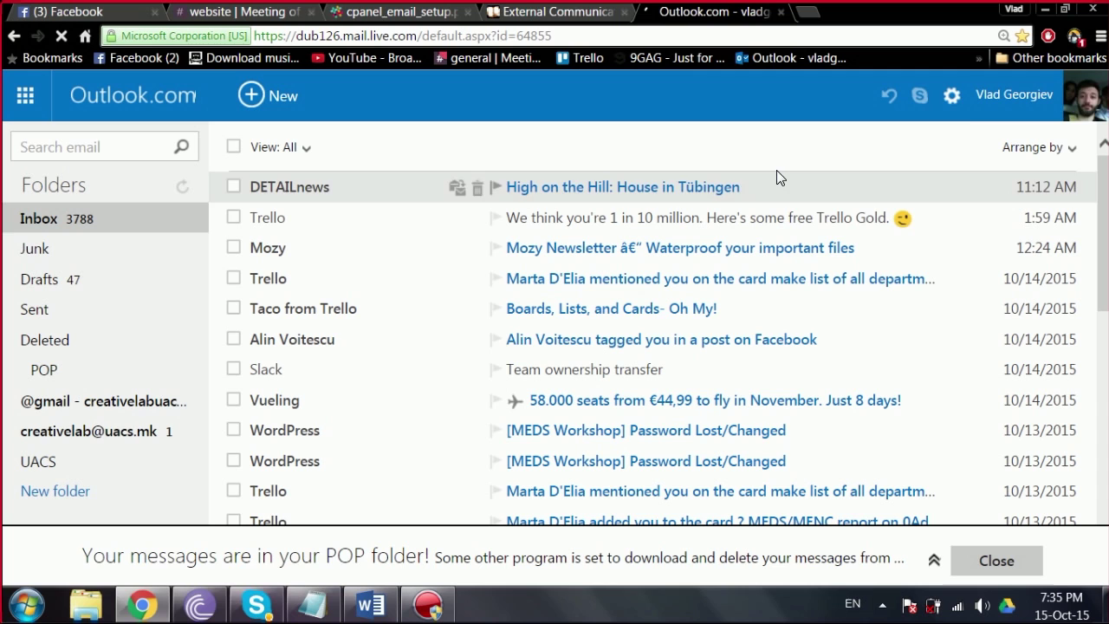
Step: Set up an Outlook.com import from another email provider using the press mailbox address and password
click(949, 100)
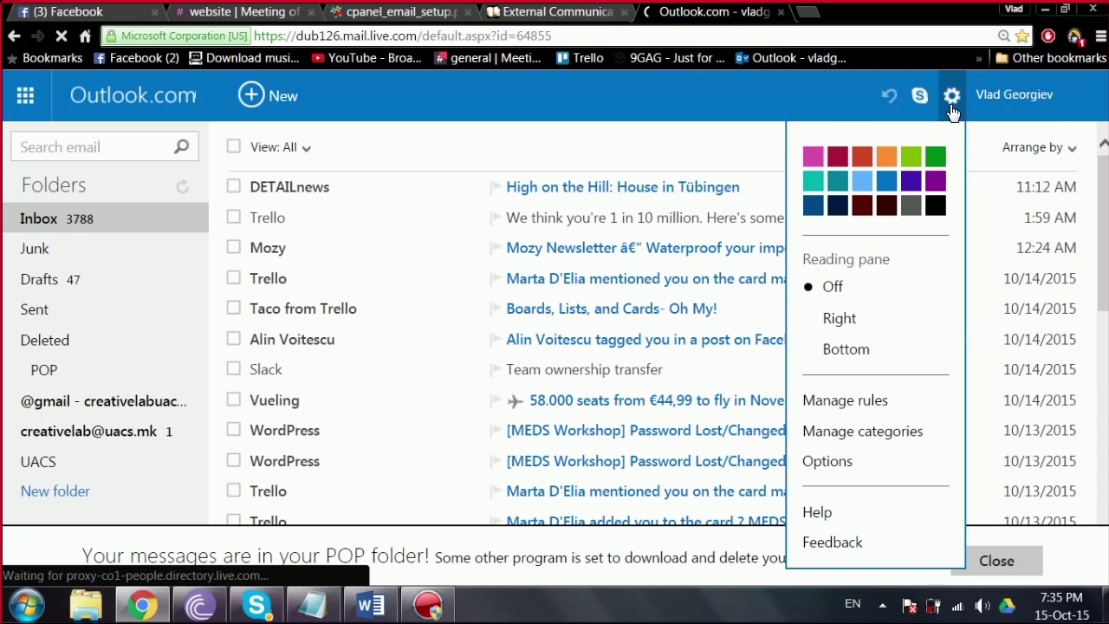
click(819, 461)
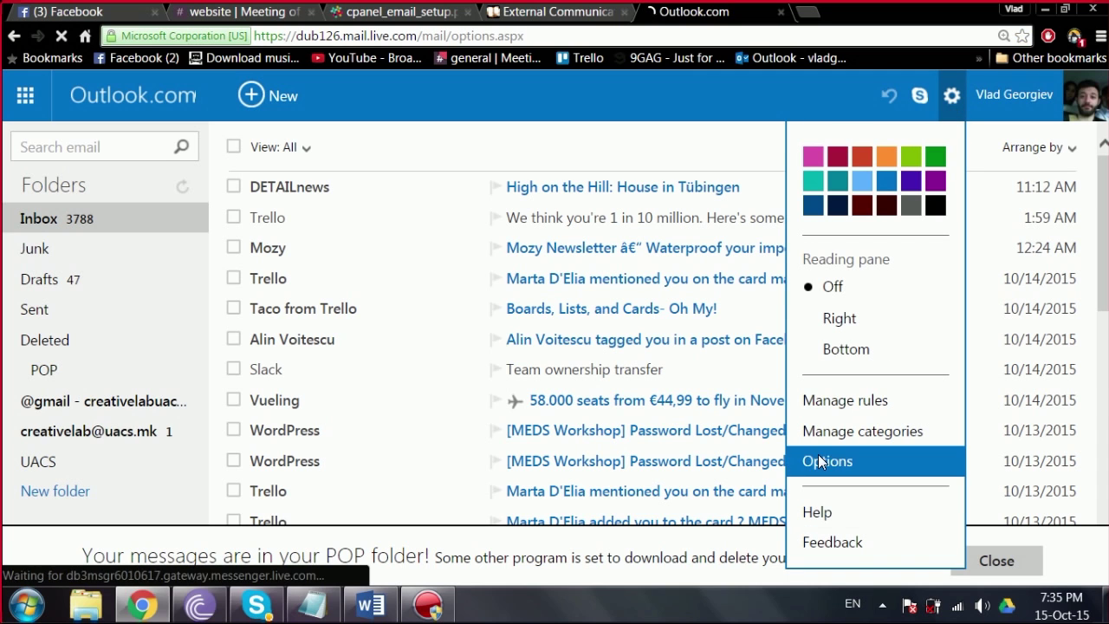
click(190, 326)
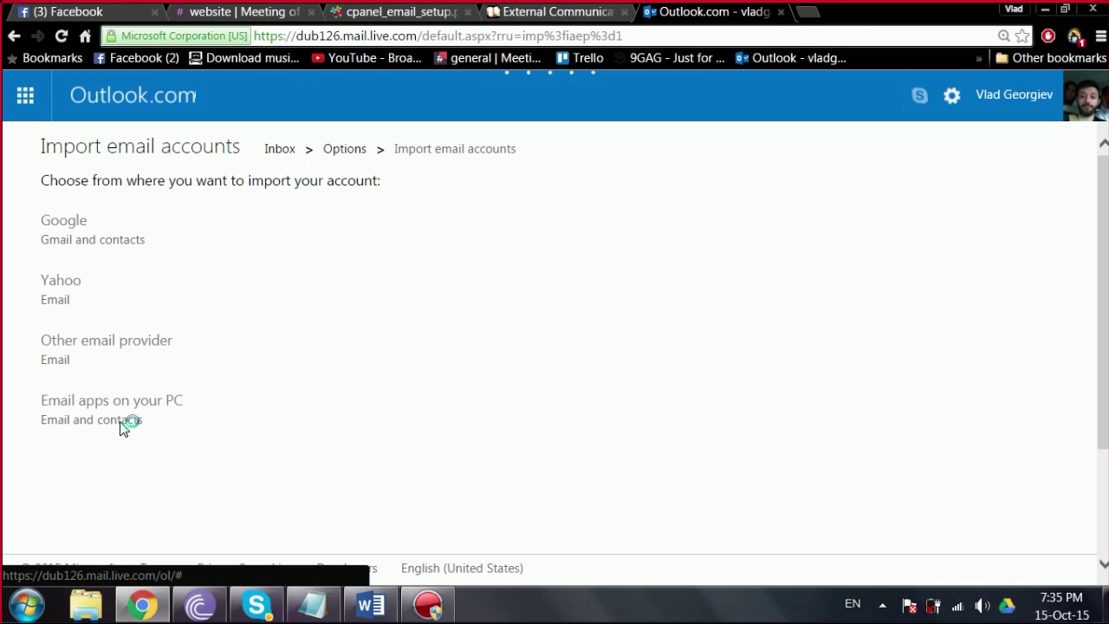
click(95, 346)
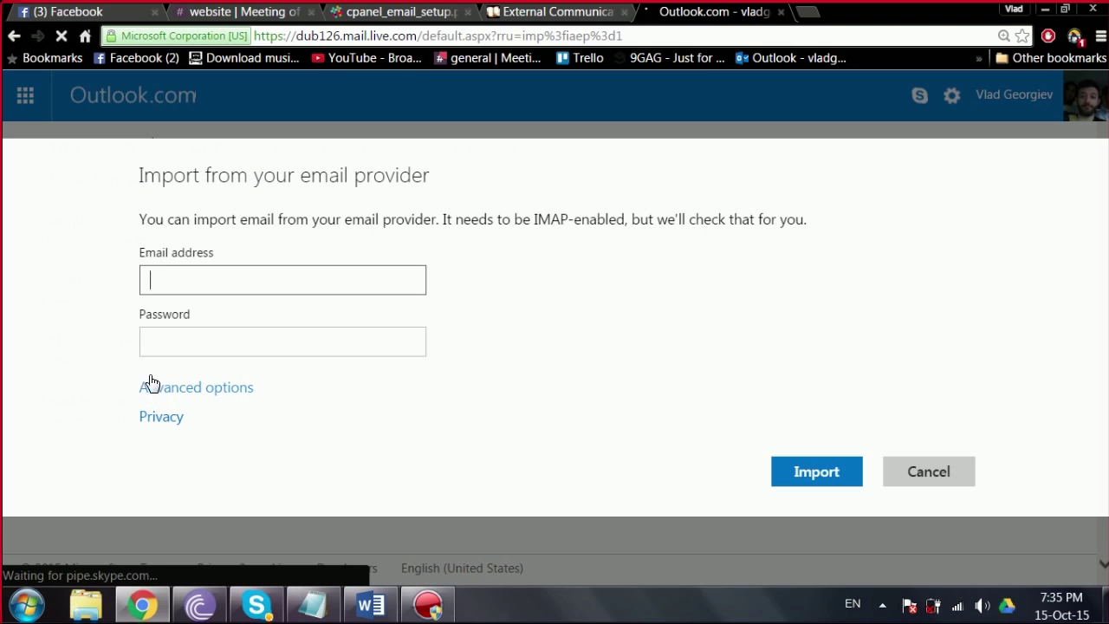
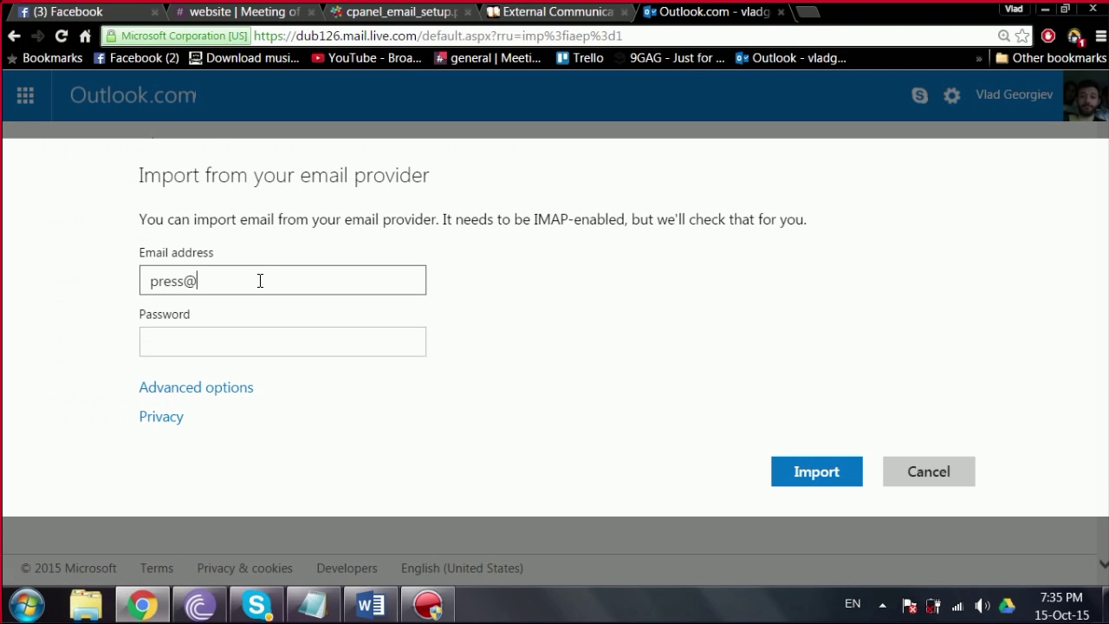
click(271, 342)
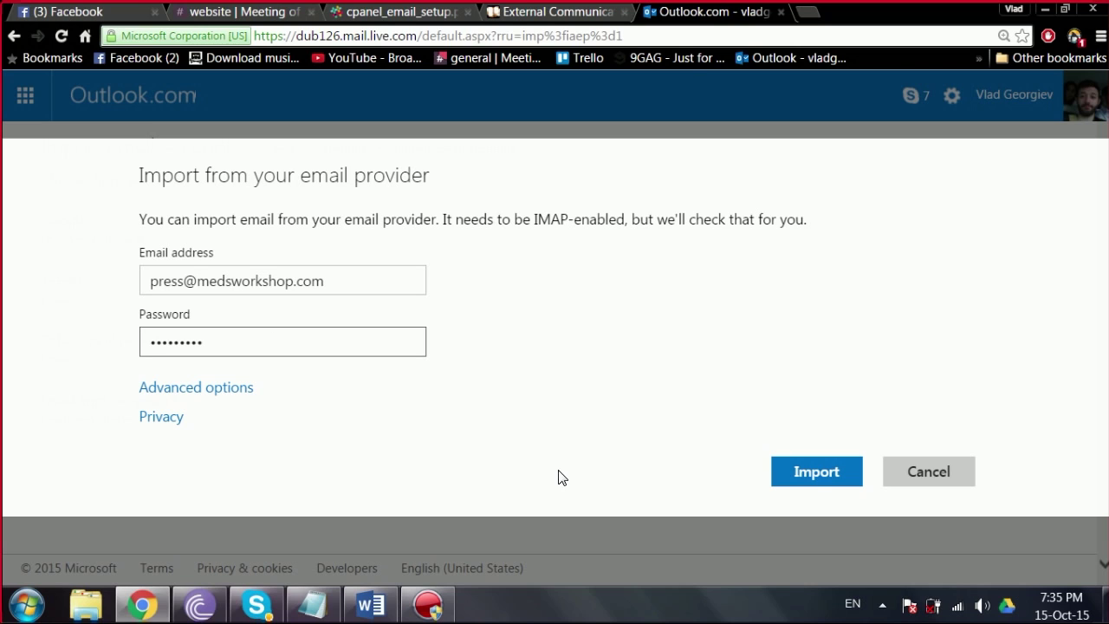
click(825, 473)
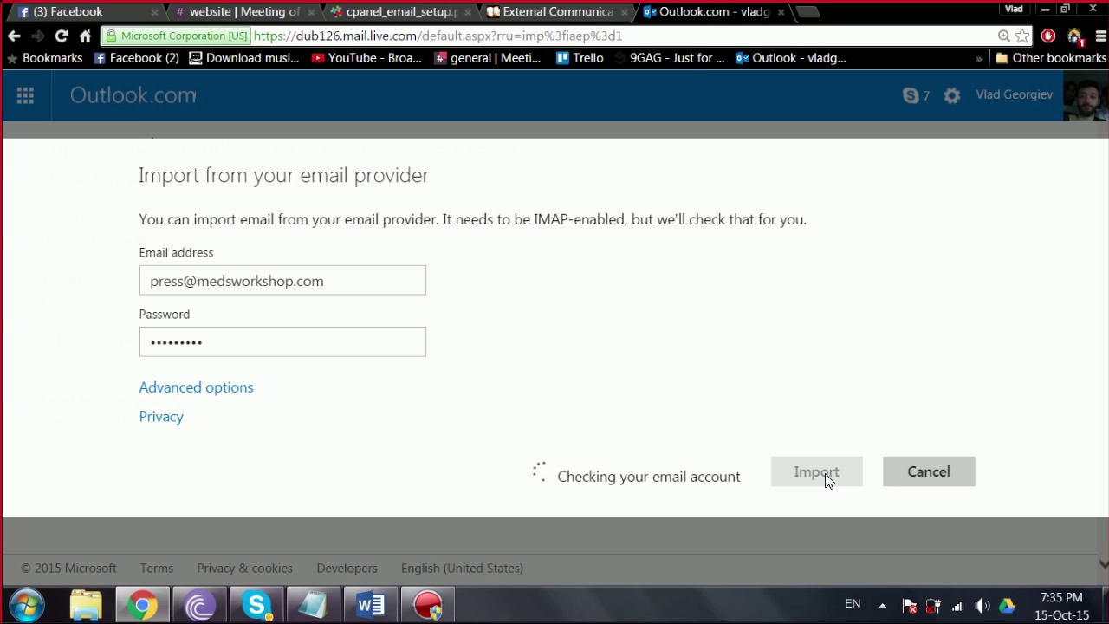
click(805, 13)
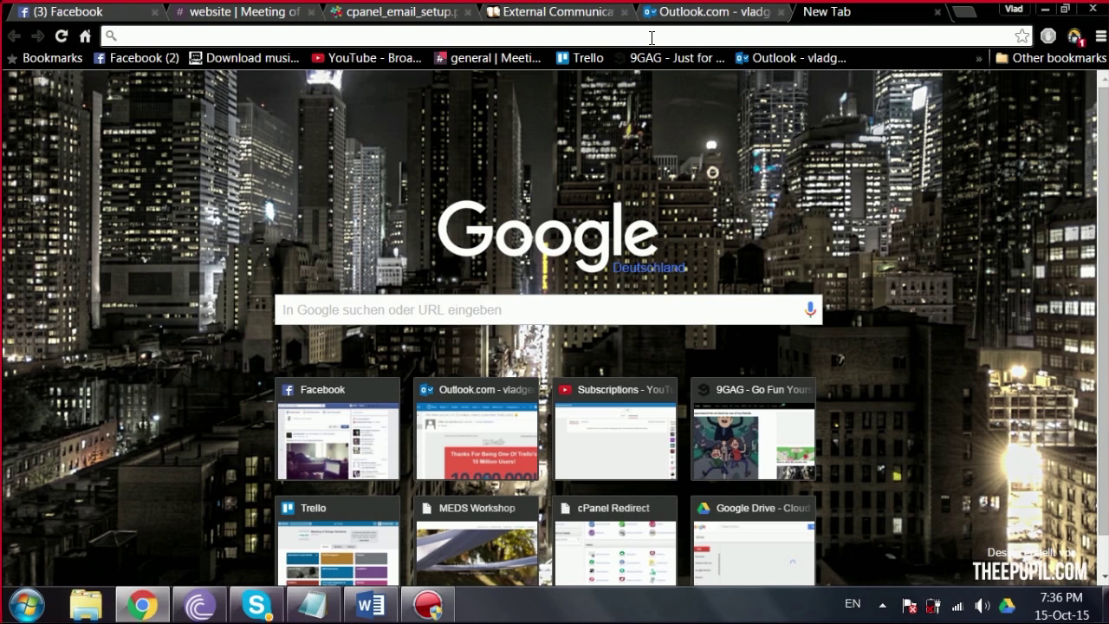
Step: Search Slack messages for 'email', open #emails, and follow its odin.mk-host.com webmail link
click(242, 11)
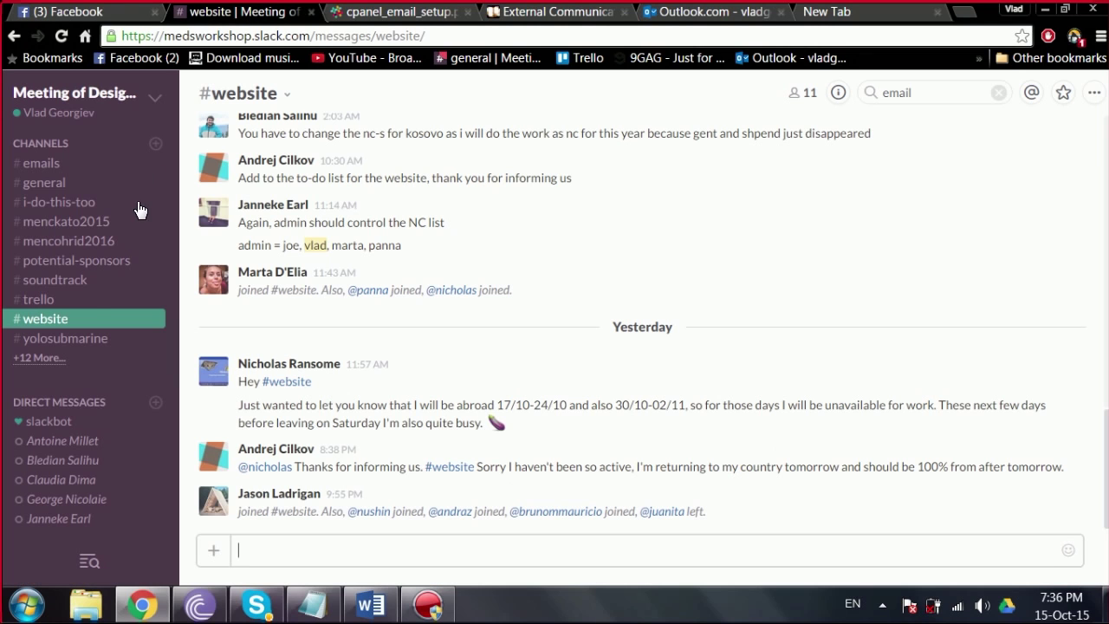
click(966, 95)
key(Return)
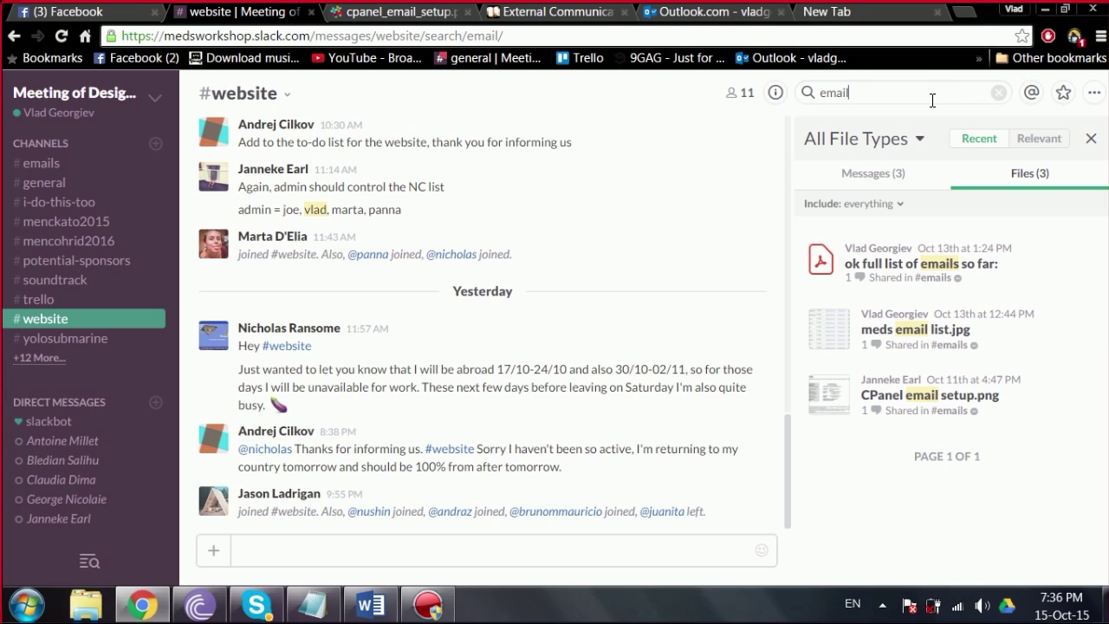
click(855, 173)
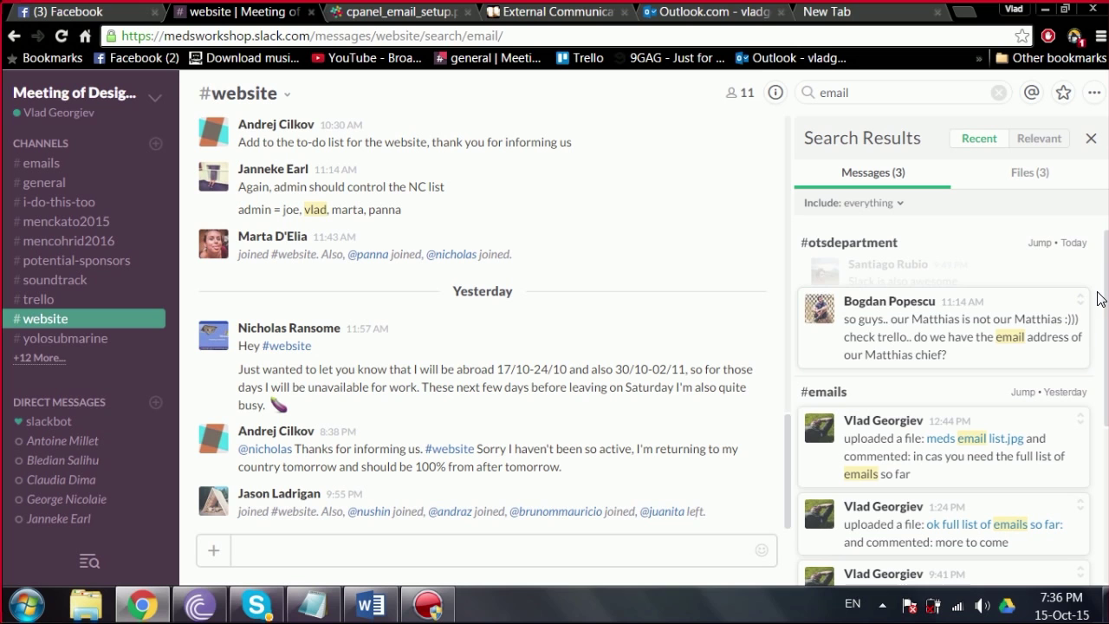
mouse_move(1102, 300)
mouse_down()
mouse_move(1101, 458)
mouse_move(1103, 287)
mouse_move(1107, 476)
mouse_move(1082, 297)
mouse_up()
click(53, 164)
click(1088, 141)
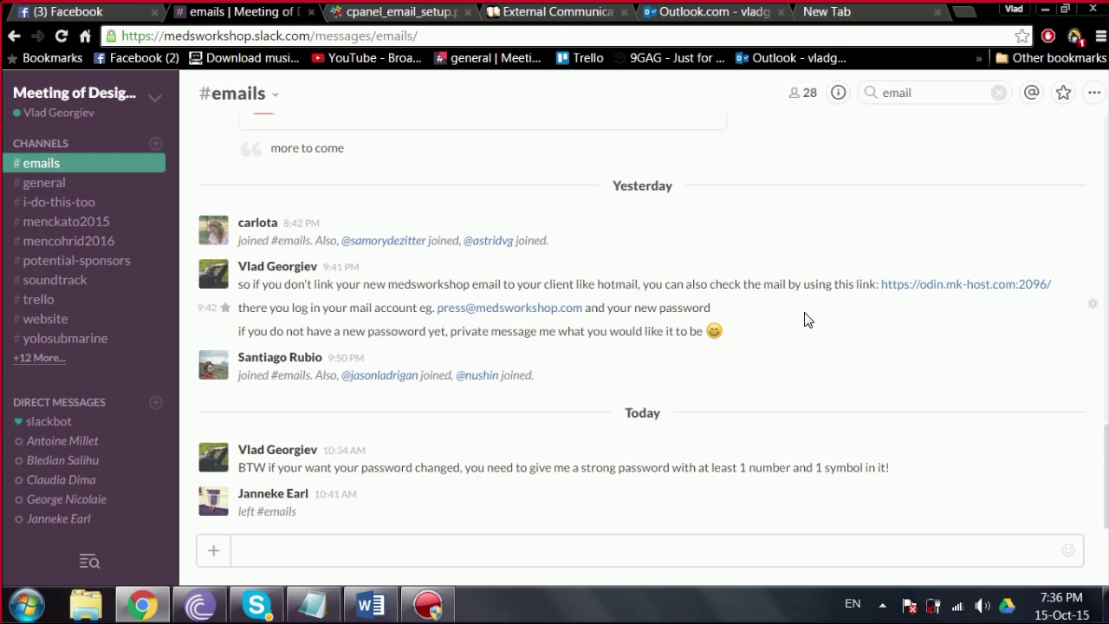
click(968, 284)
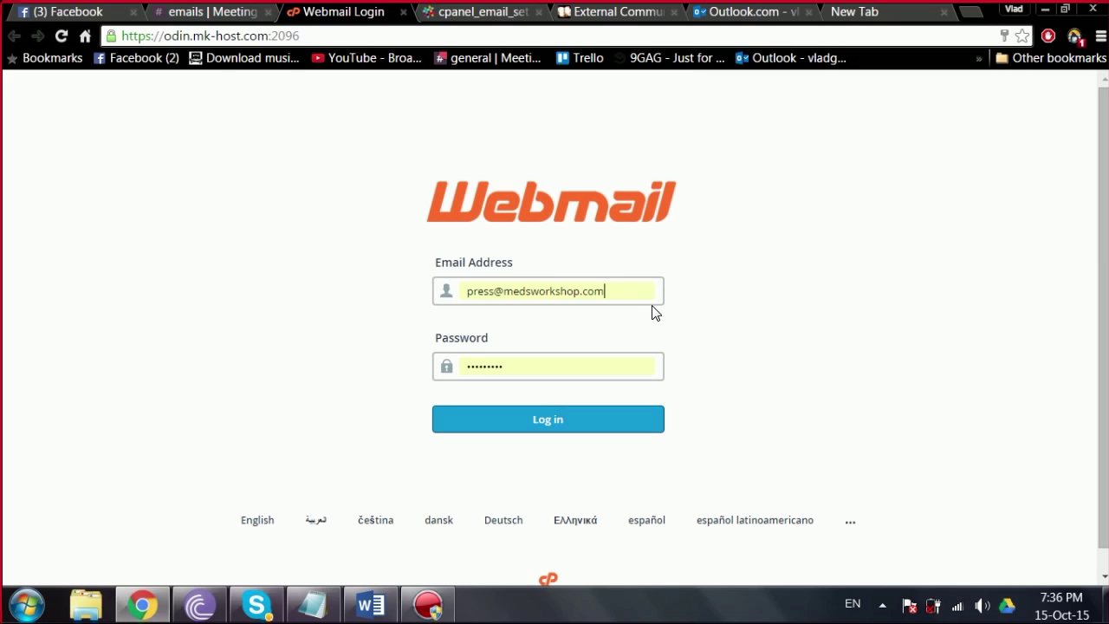
Step: Log in to the press account on the Webmail page and open its mailbox in Horde
drag(281, 32, 66, 50)
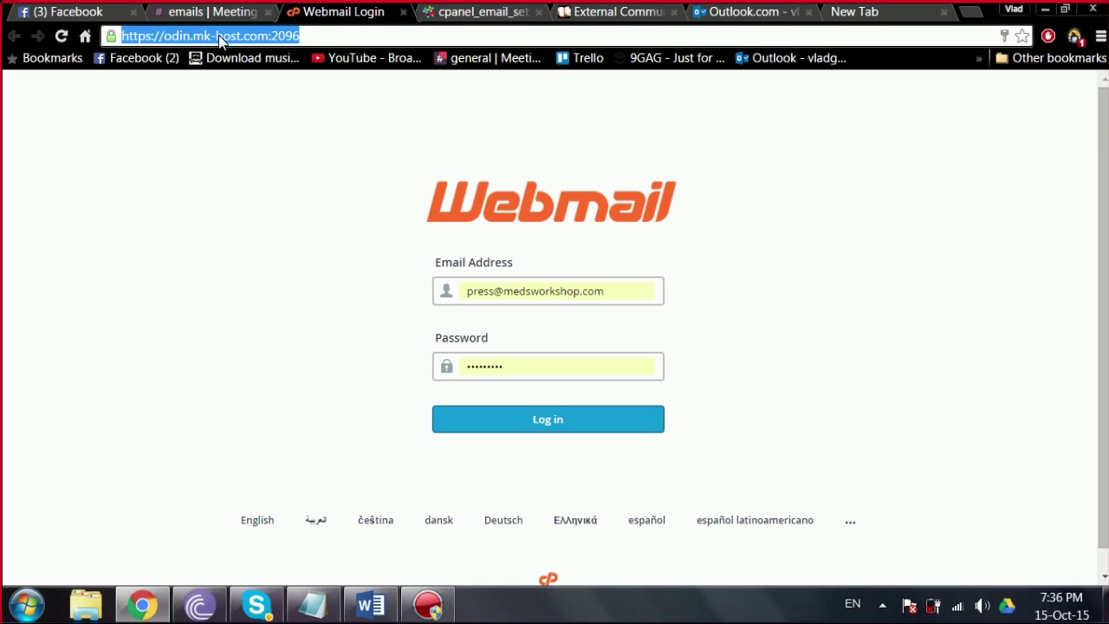
click(262, 142)
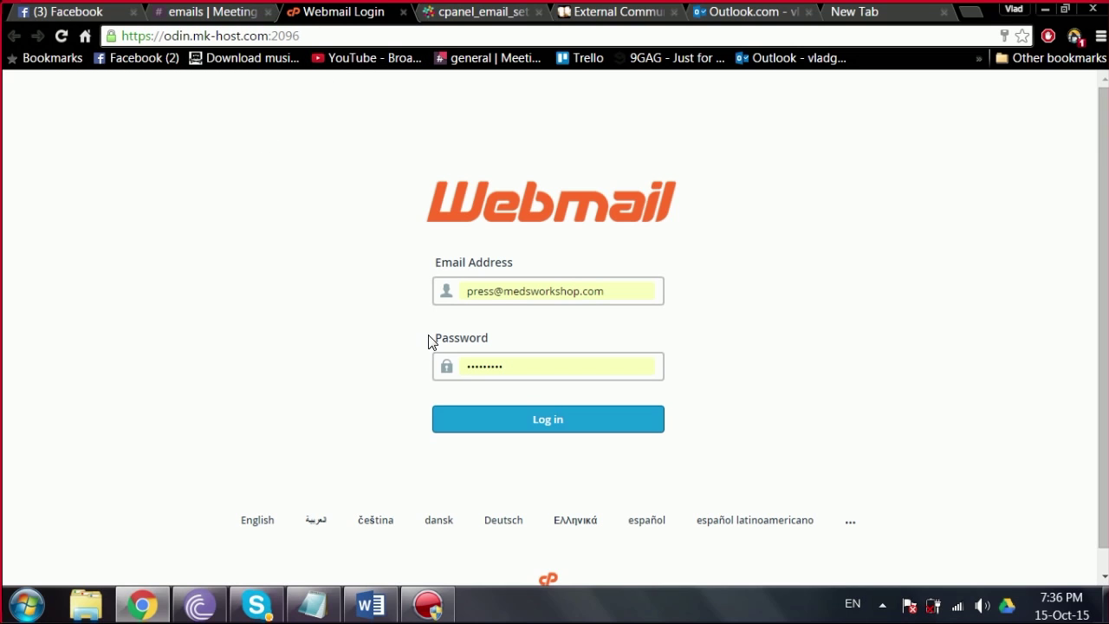
click(590, 428)
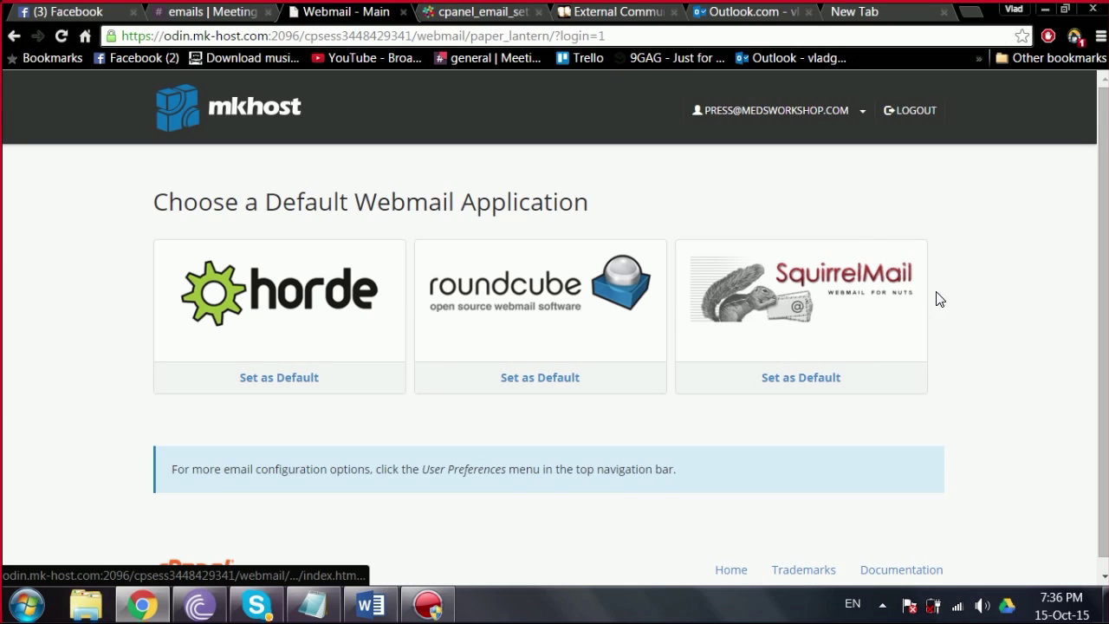
click(298, 319)
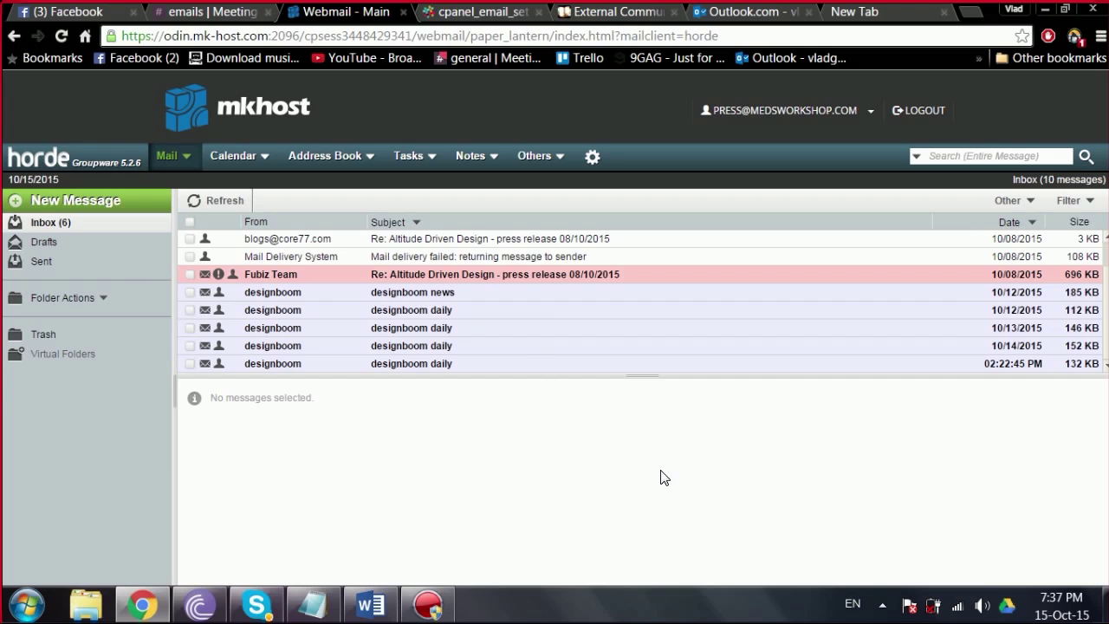
Step: Open the imported press inbox in Outlook.com and compare it with the Horde webmail
click(740, 11)
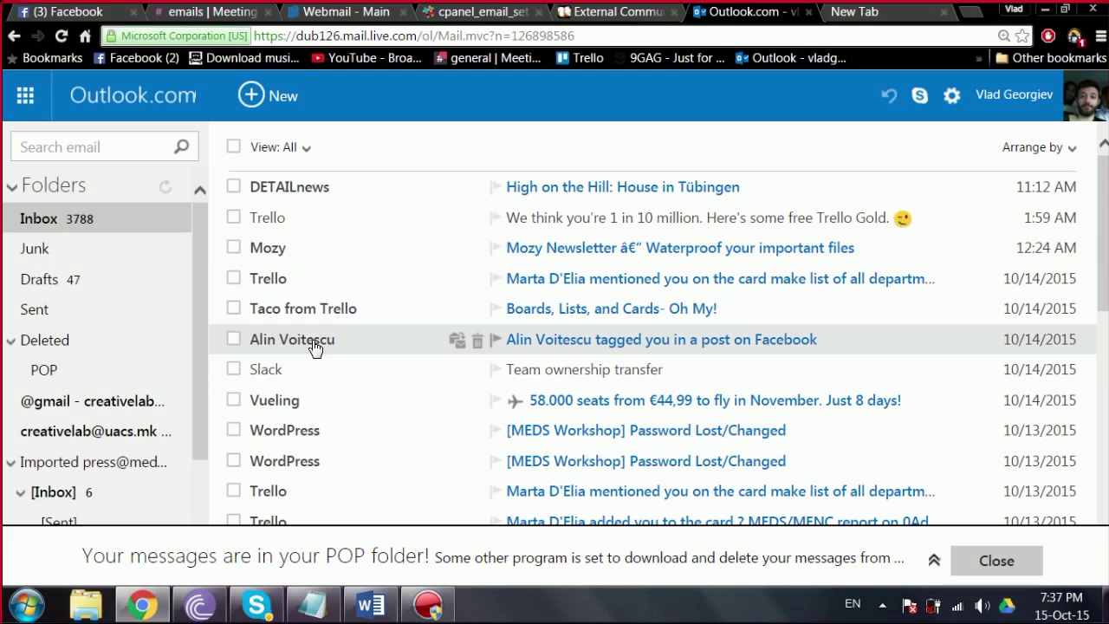
drag(195, 329, 194, 408)
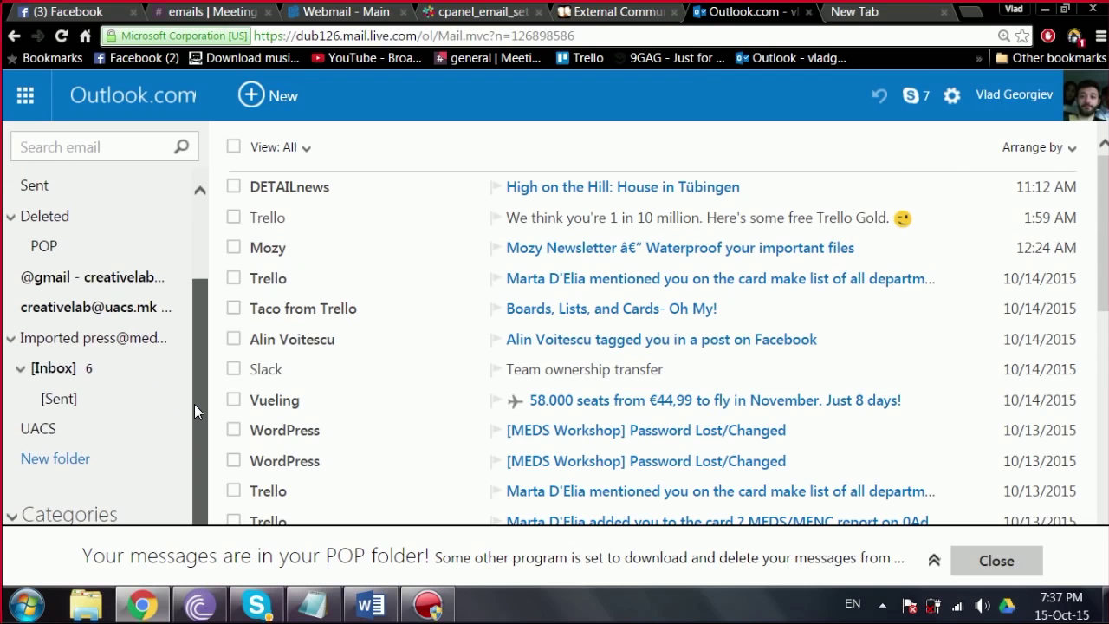
click(78, 371)
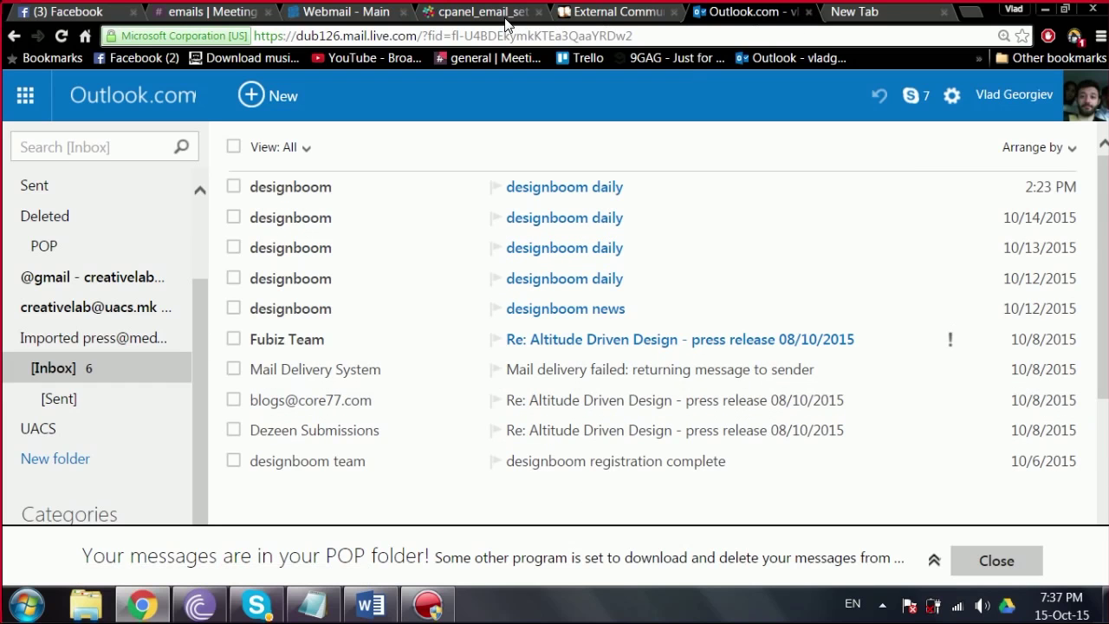
click(381, 13)
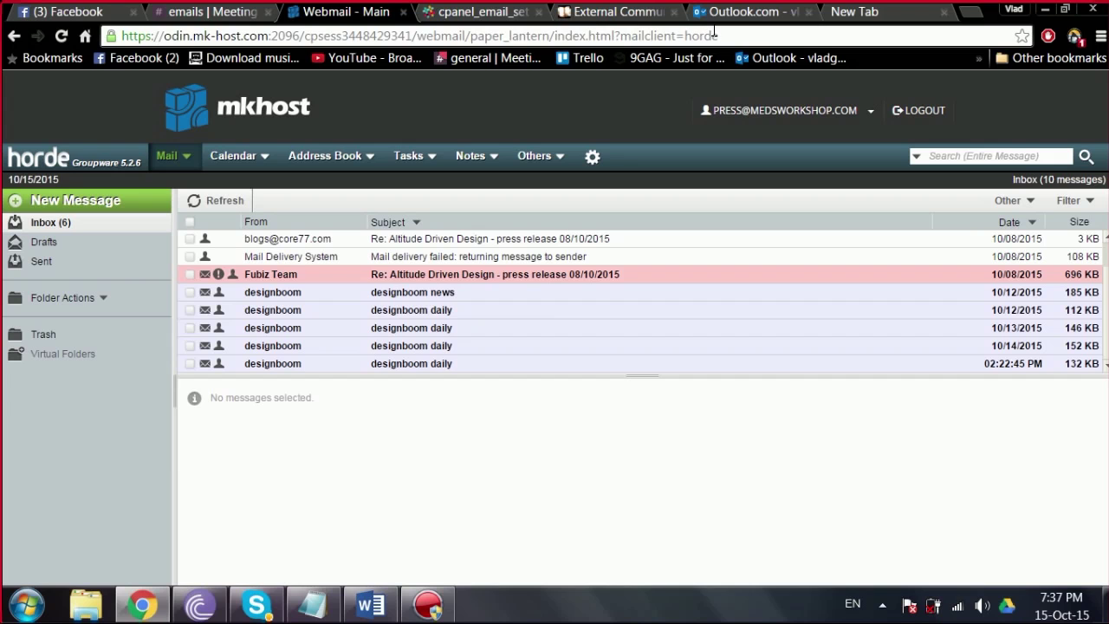
click(743, 12)
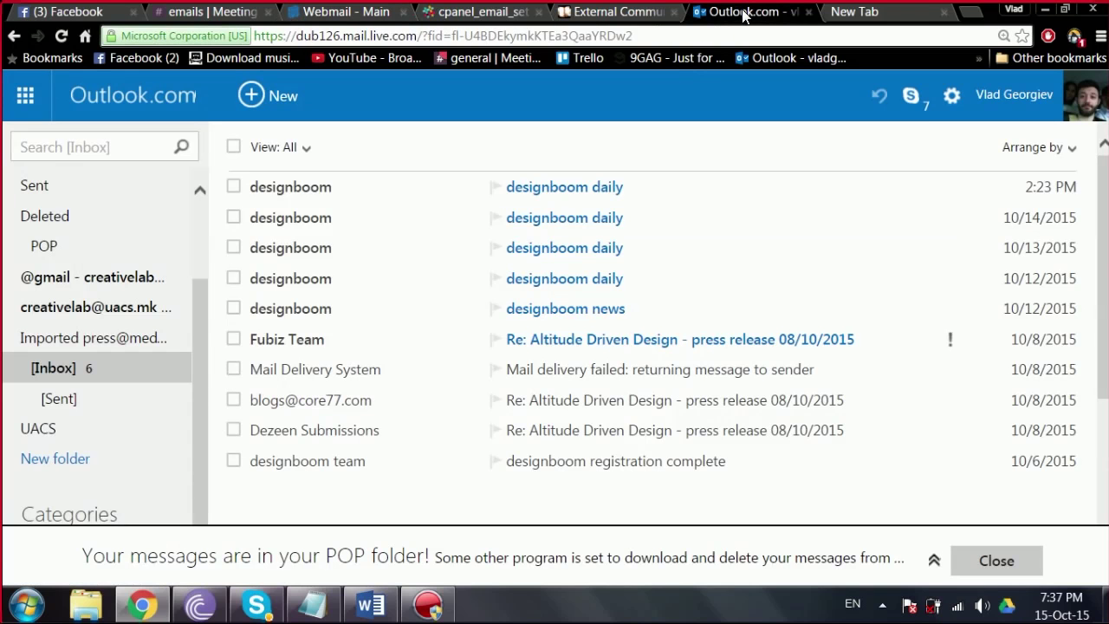
Step: Dismiss the POP-folder notice and start a new email
click(1000, 562)
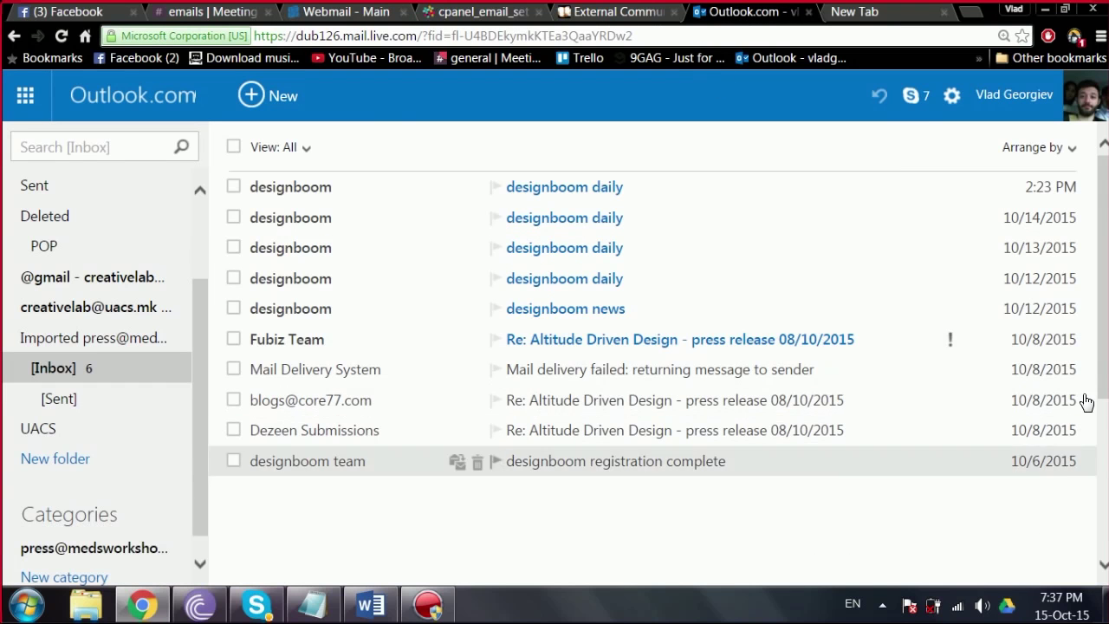
drag(1097, 371, 1097, 418)
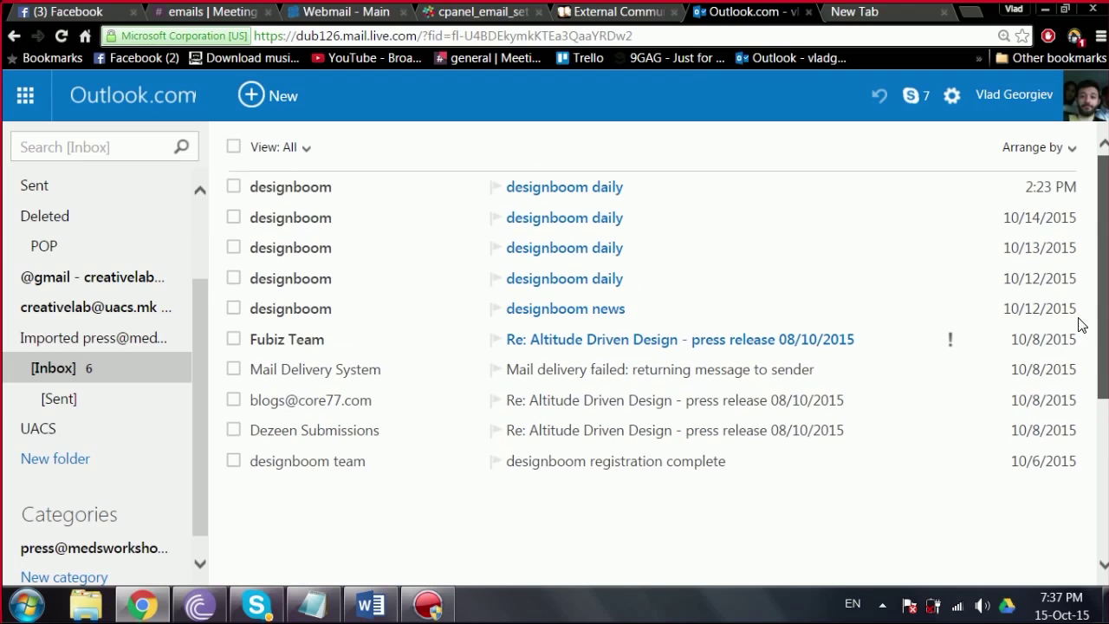
scroll(197, 405, up, 3)
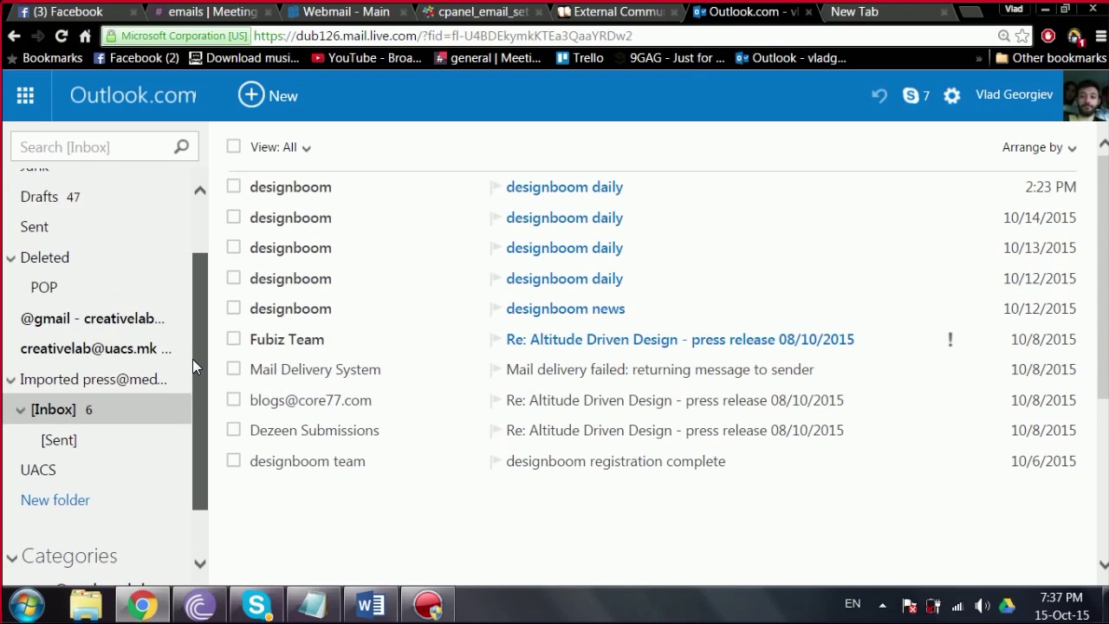
scroll(208, 381, down, 4)
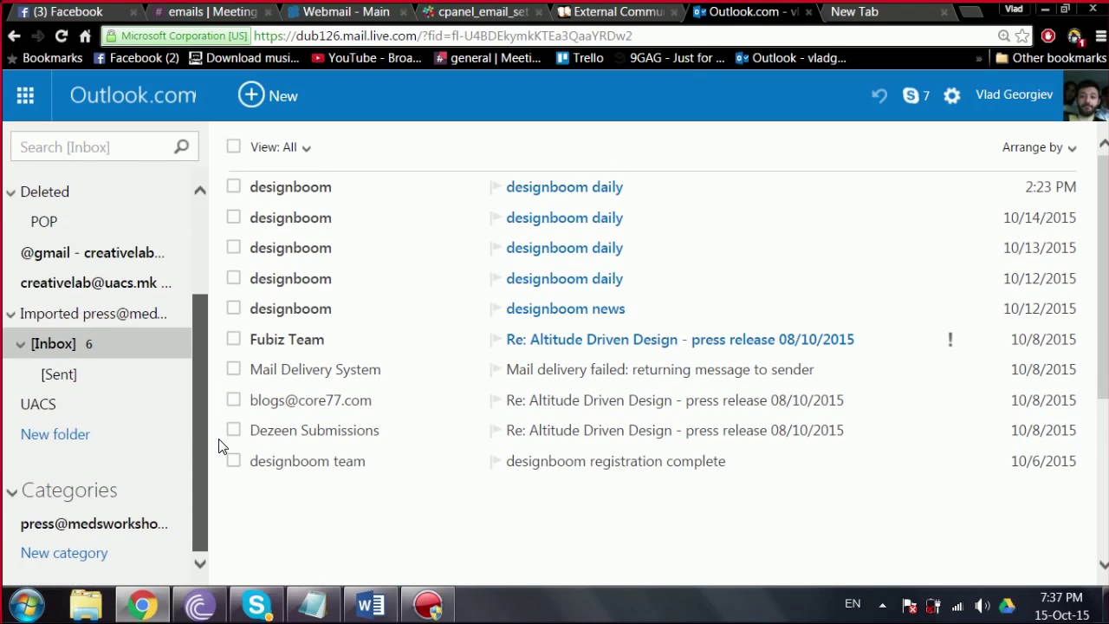
click(267, 102)
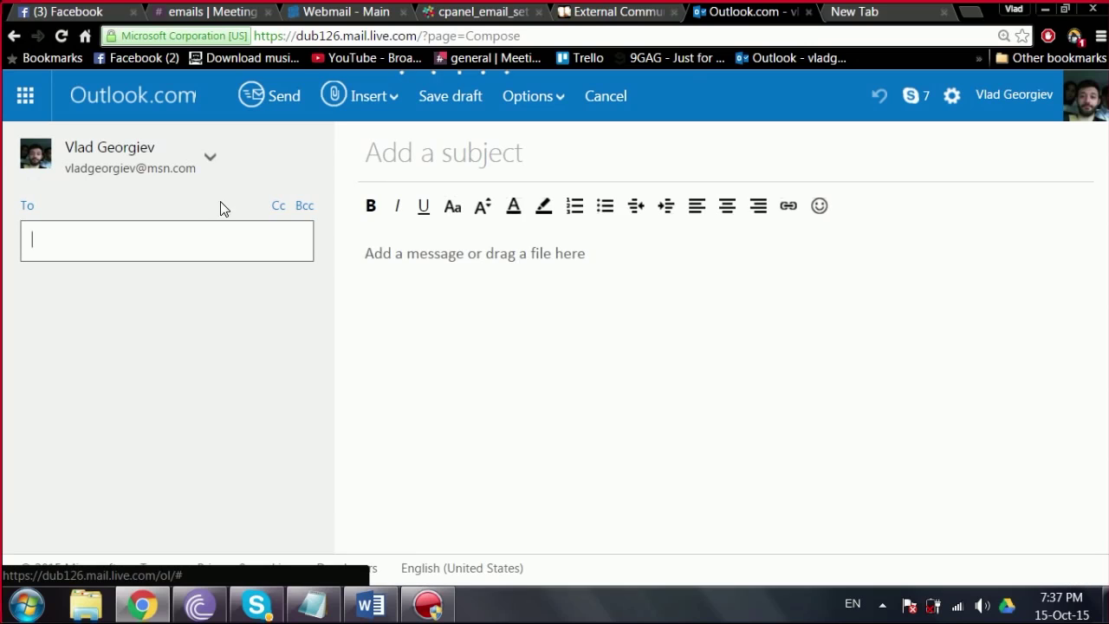
Step: Send the draft from the press account with subject 'cool pictures yaay', then return to Trello
click(208, 163)
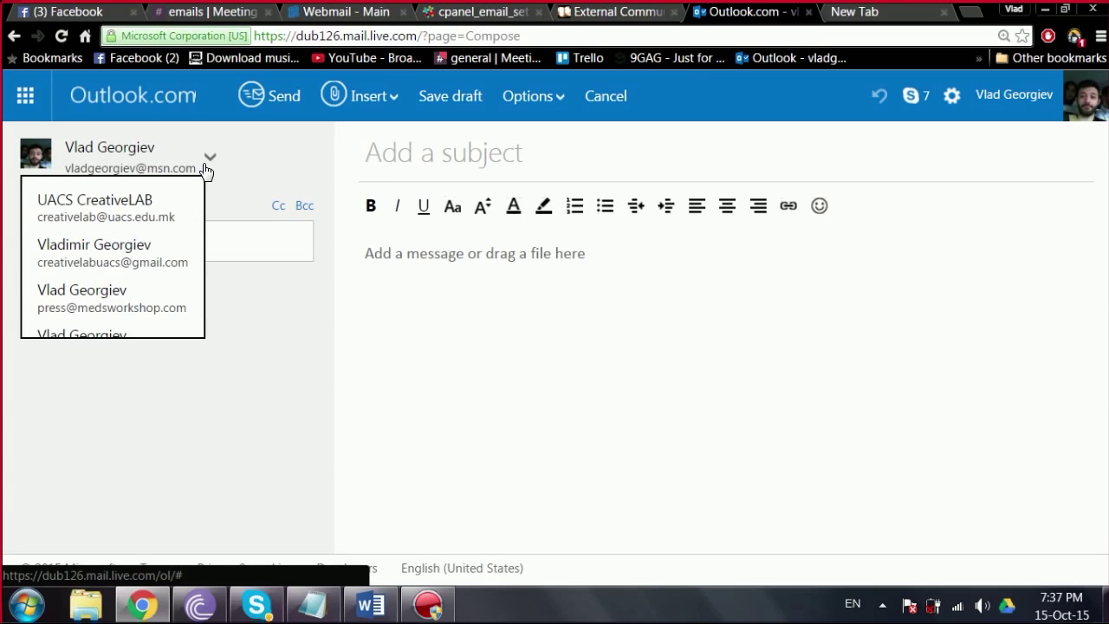
click(156, 299)
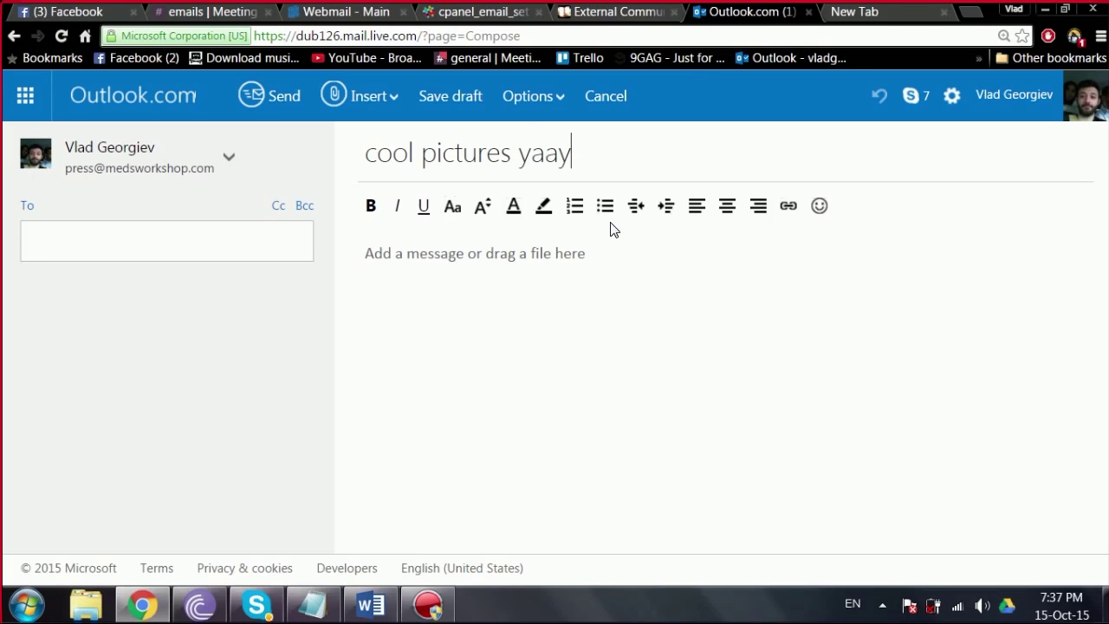
click(613, 331)
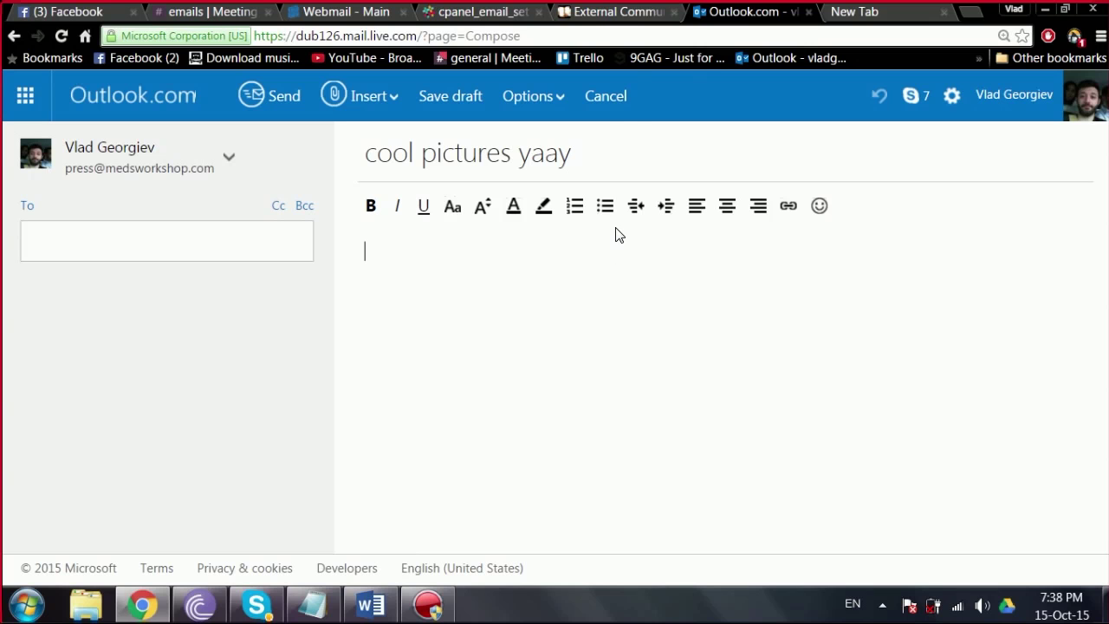
click(598, 11)
Step: Open the External Communication board's settings through More in the board menu
middle_click(554, 292)
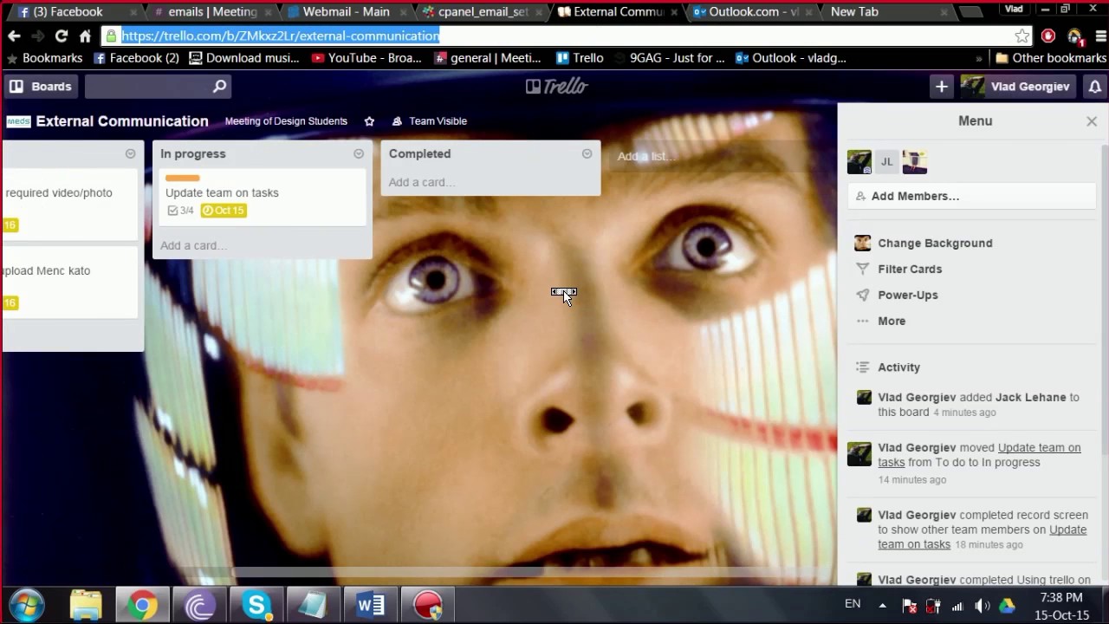
scroll(1093, 259, down, 2)
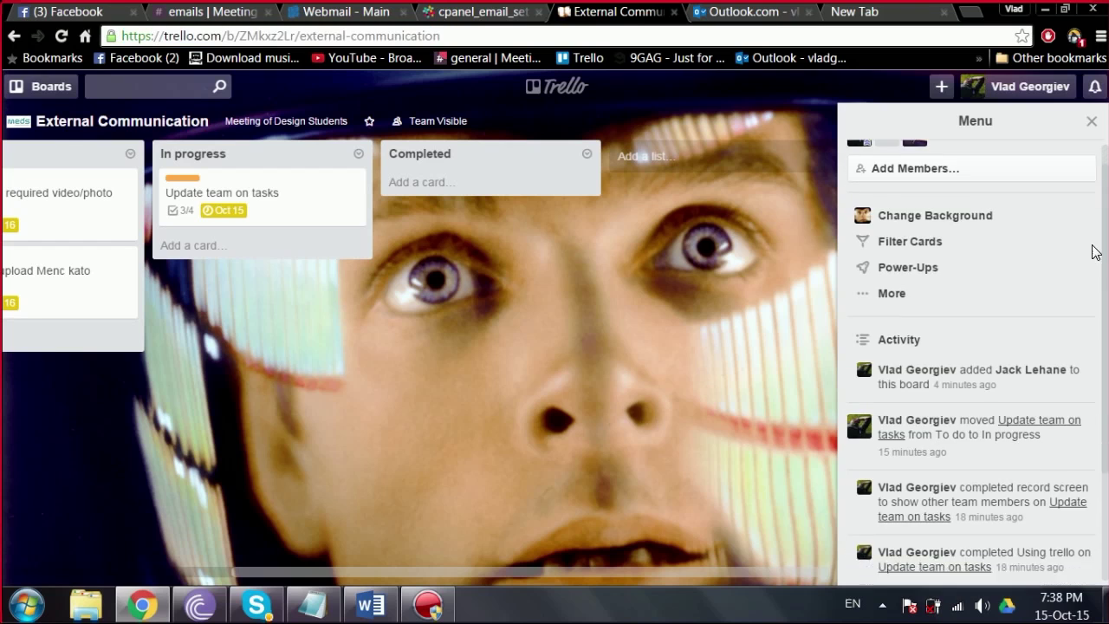
scroll(1082, 225, up, 2)
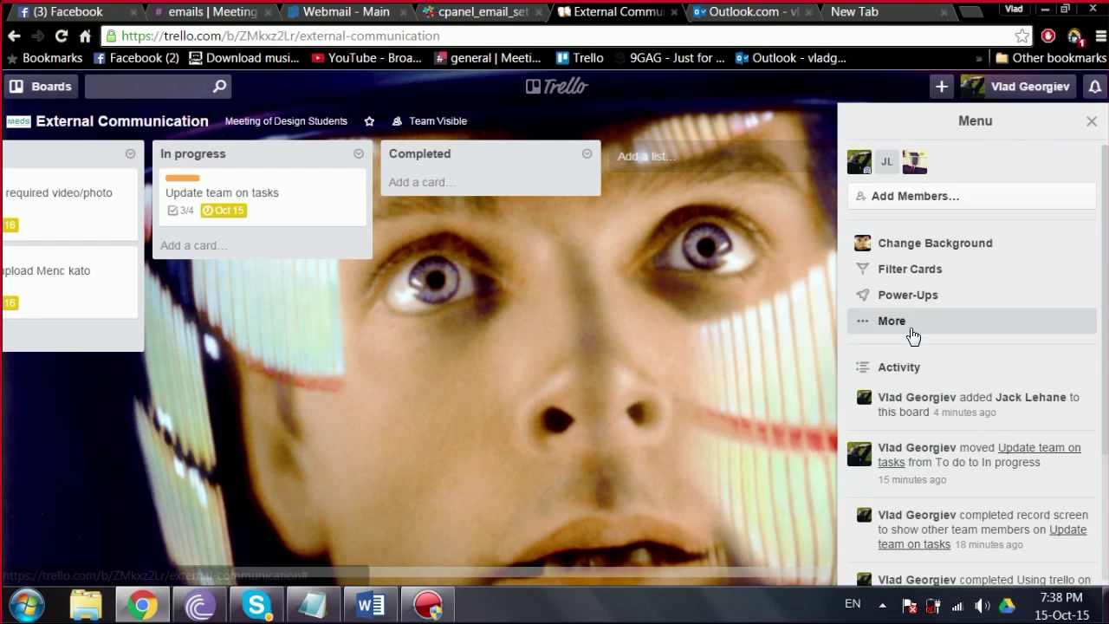
click(911, 337)
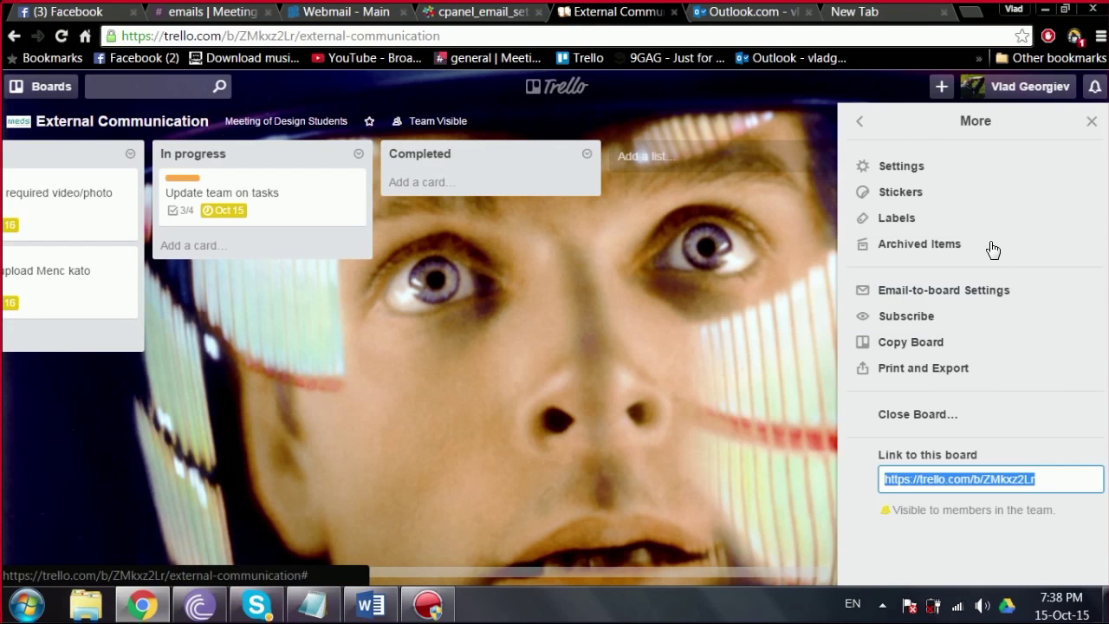
click(1001, 170)
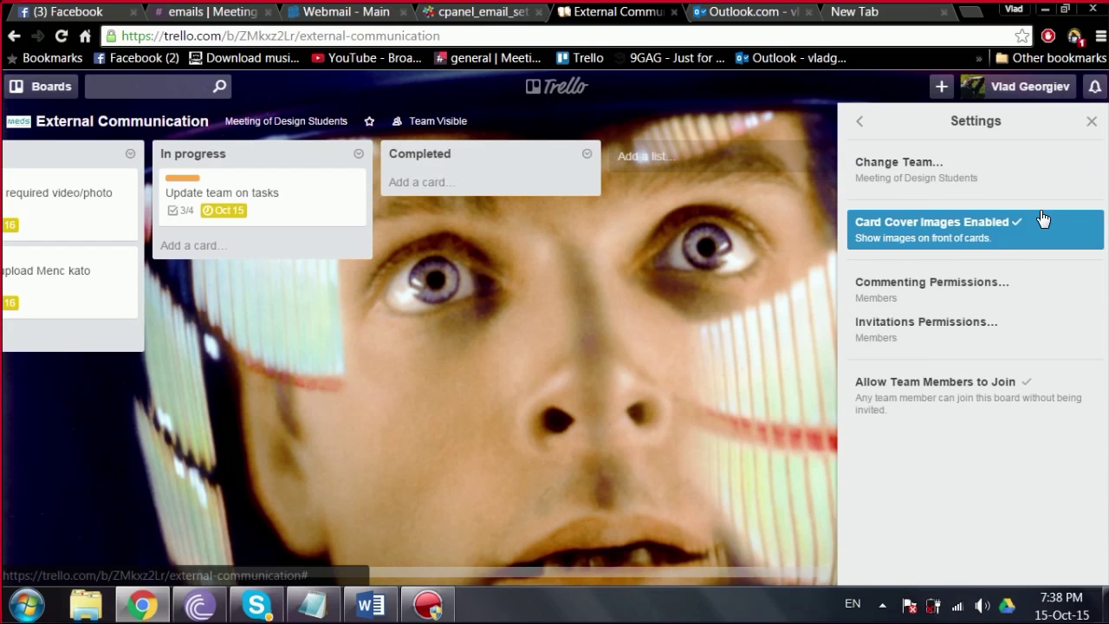
Step: Close the board sidebar and go to the Trello profile page
click(1090, 122)
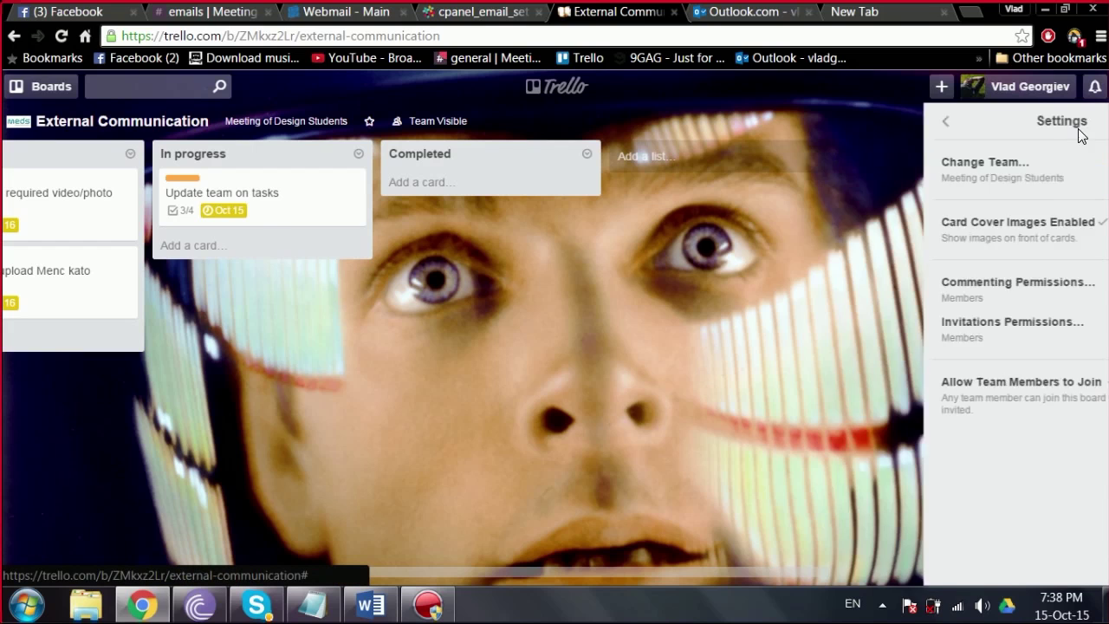
click(991, 97)
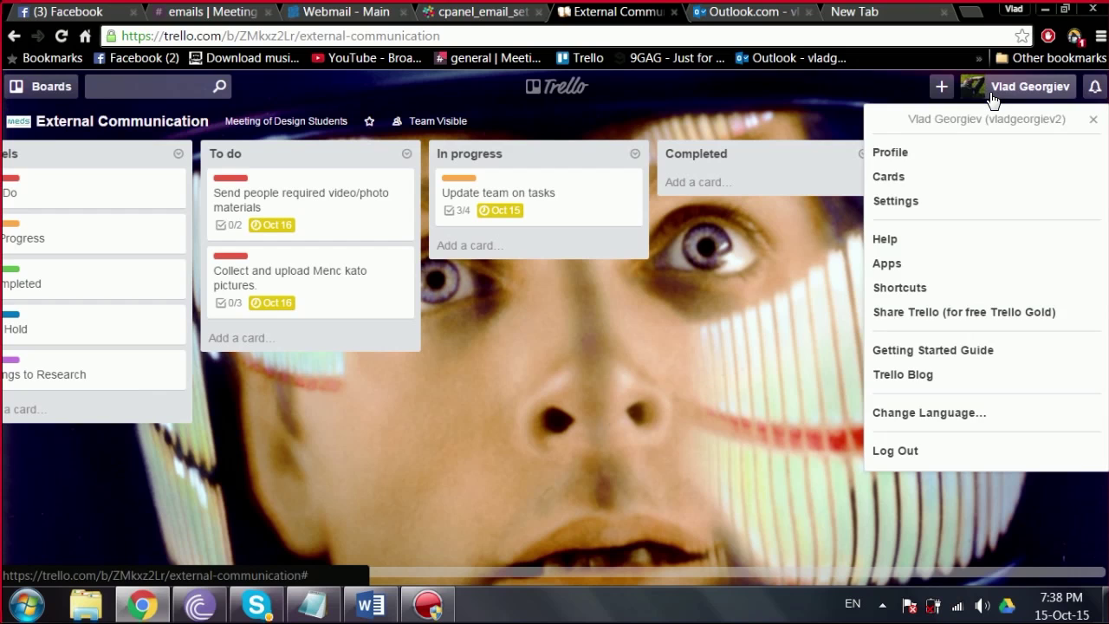
click(908, 154)
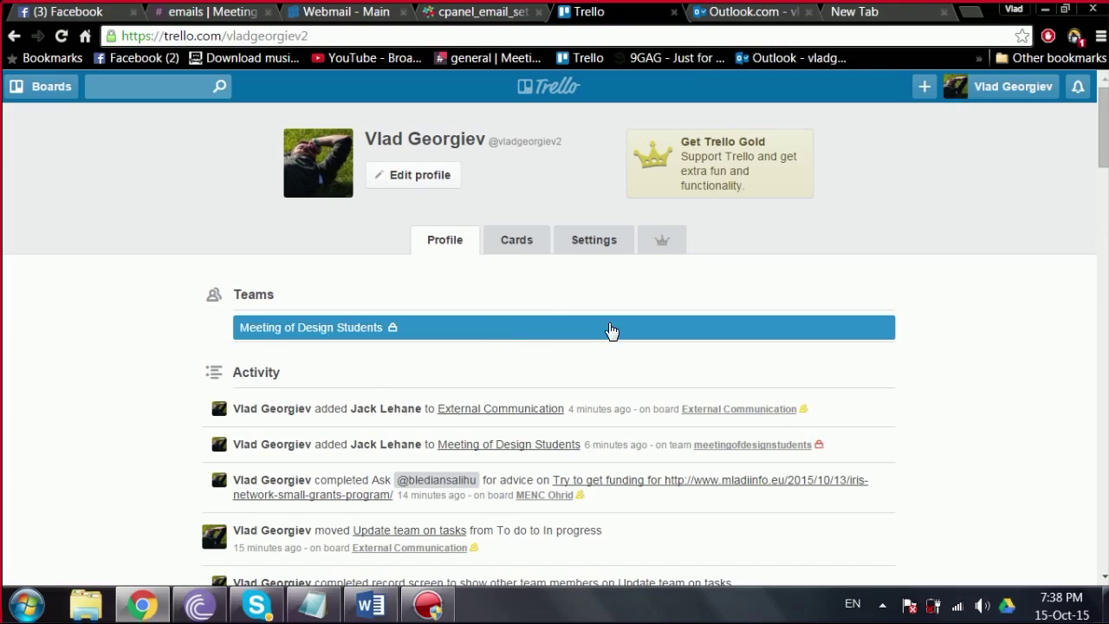
Step: Scroll through the profile's teams and recent activity, then open the Settings tab
drag(1103, 130, 1087, 250)
scroll(1074, 234, down, 3)
scroll(1065, 173, up, 15)
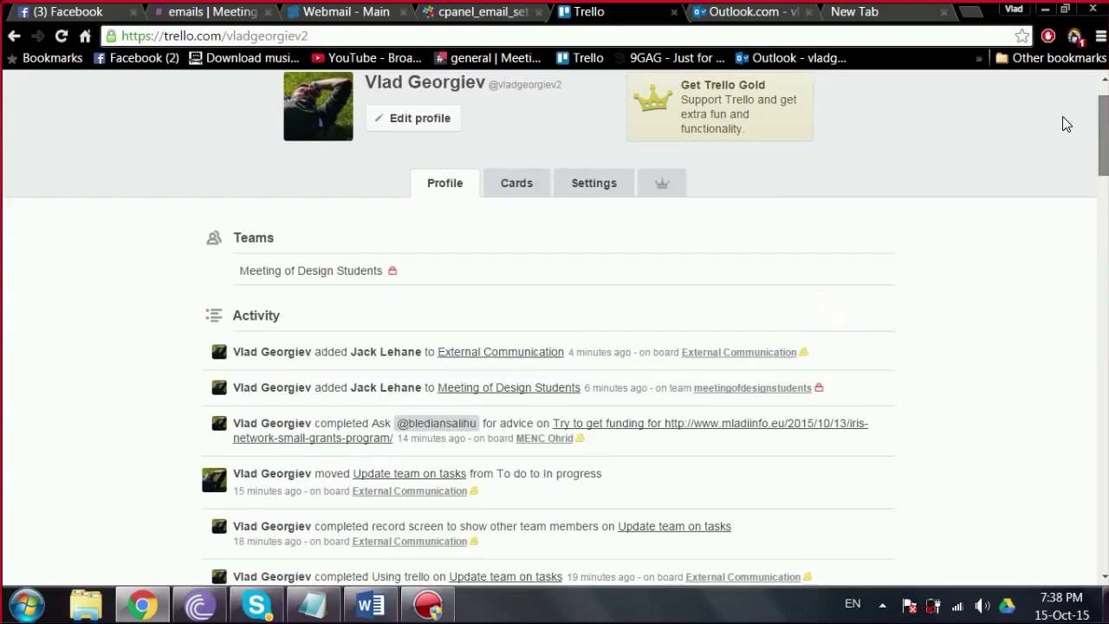
click(582, 240)
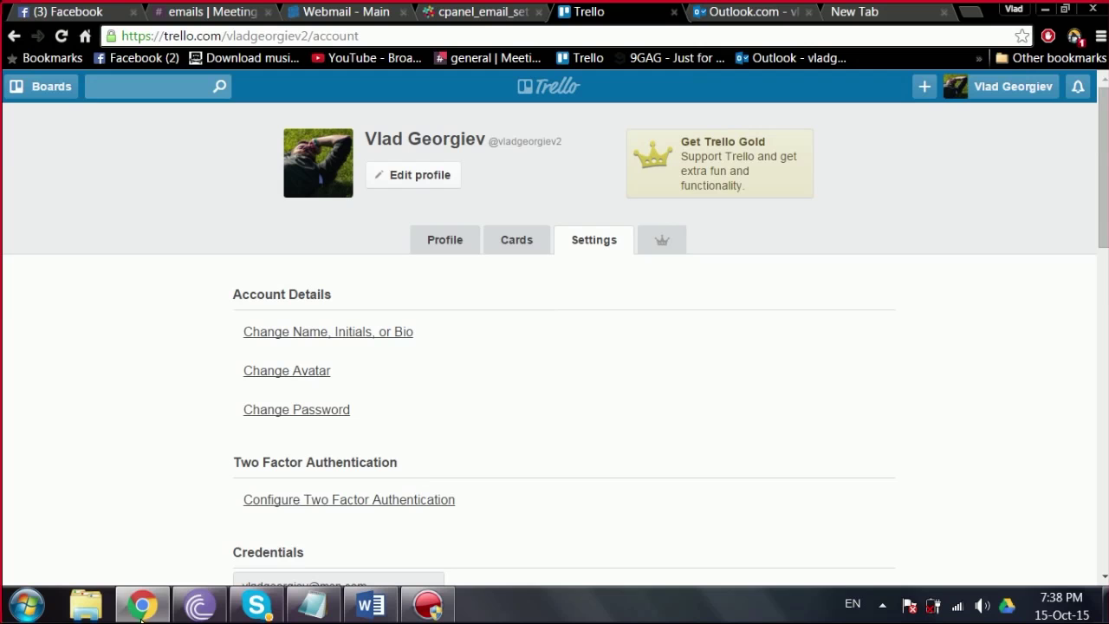
Step: Switch to Skype from the taskbar to show the ongoing team video call
click(235, 613)
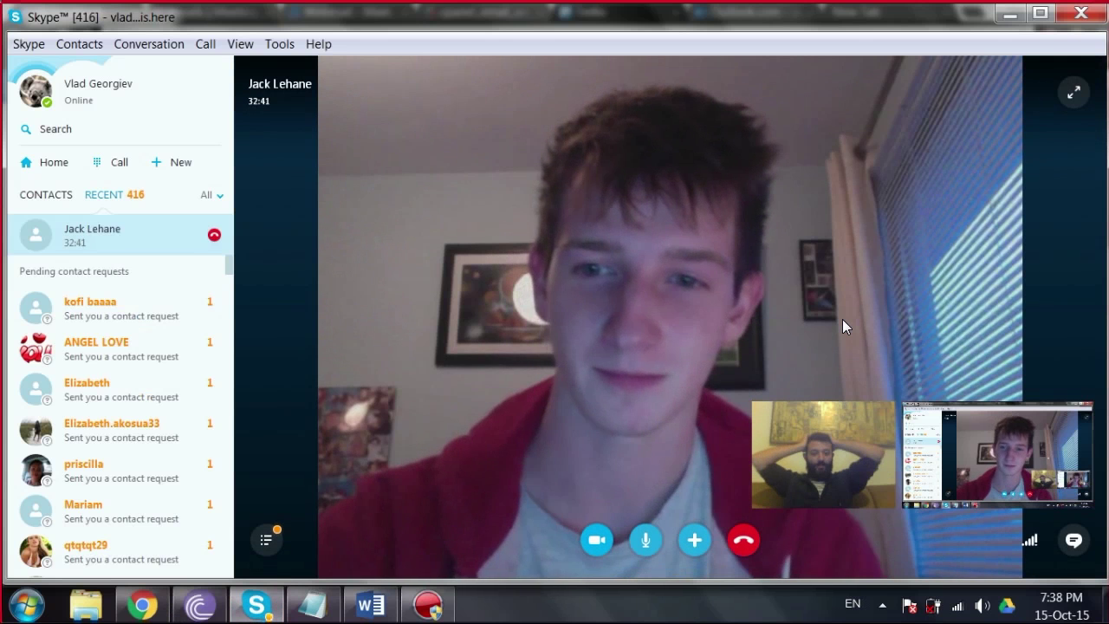